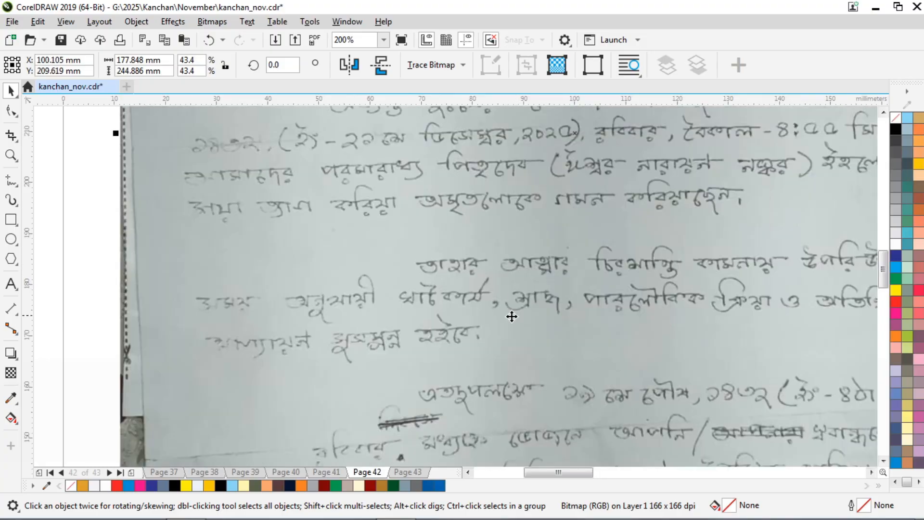
# Zoom in to read the scanned handwritten letter, then drag the bitmap down onto Page 42.
pyautogui.scroll(-2, 469, 228)
pyautogui.scroll(-1, 468, 231)
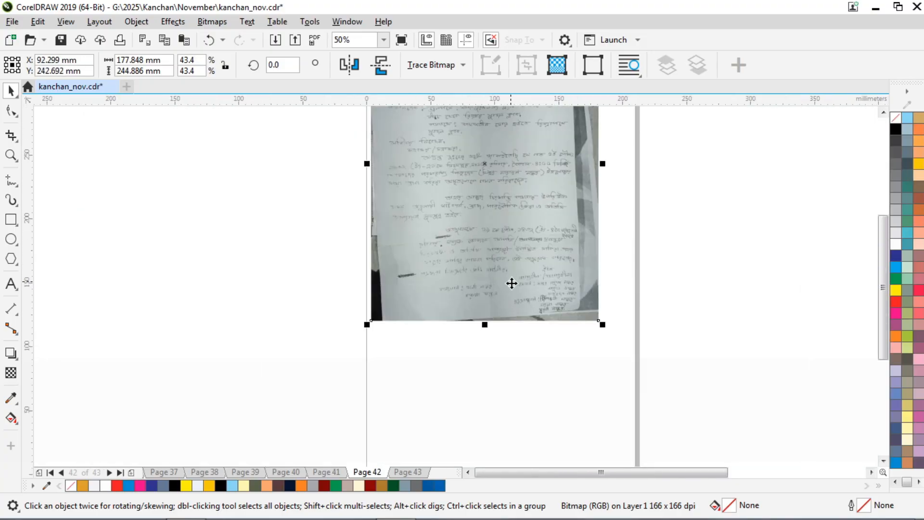
pyautogui.scroll(3, 511, 283)
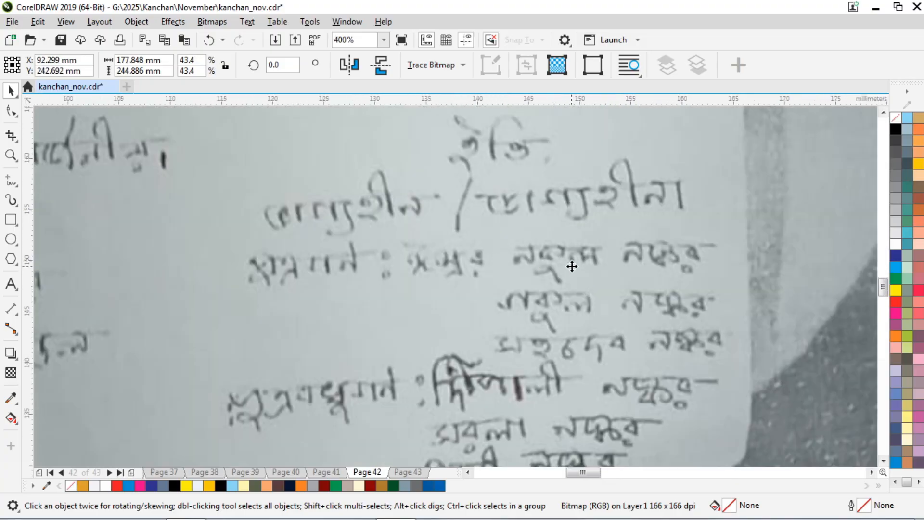
pyautogui.scroll(-1, 550, 269)
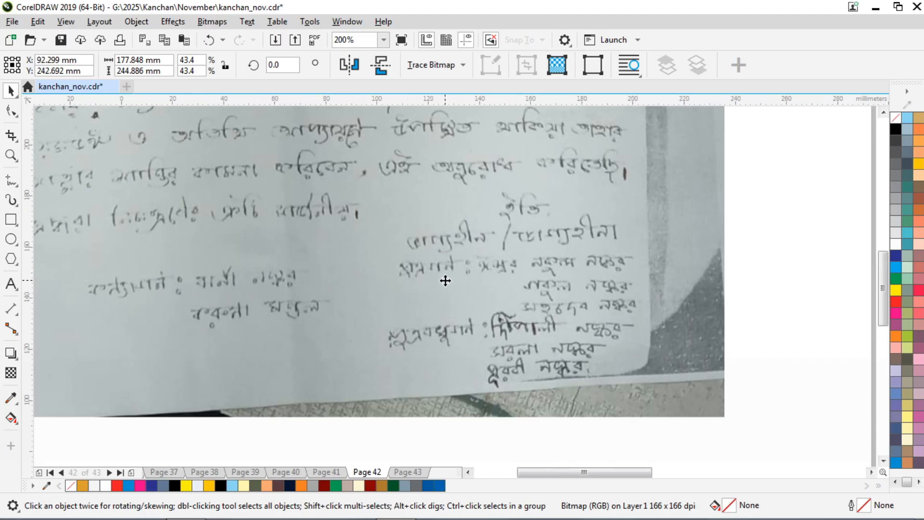
pyautogui.scroll(-4, 445, 280)
pyautogui.scroll(2, 416, 200)
pyautogui.scroll(-1, 417, 230)
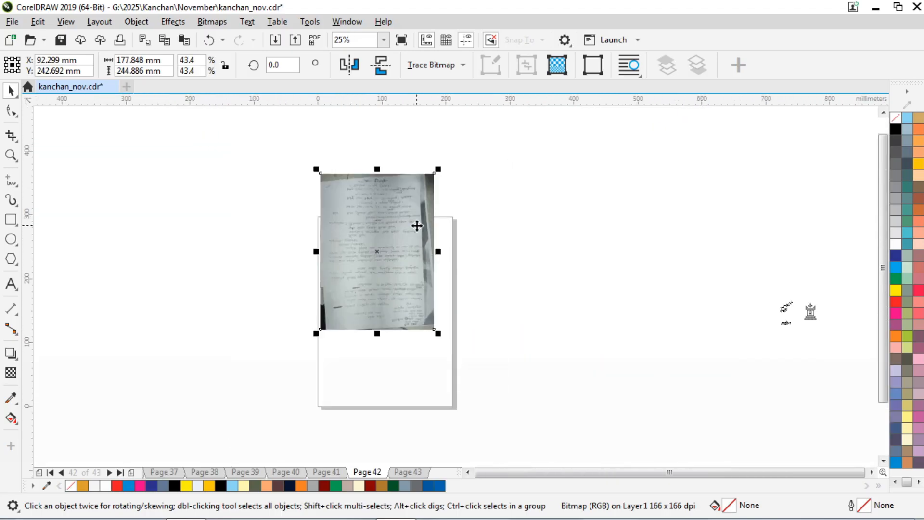
pyautogui.moveTo(404, 231); pyautogui.dragTo(412, 290)
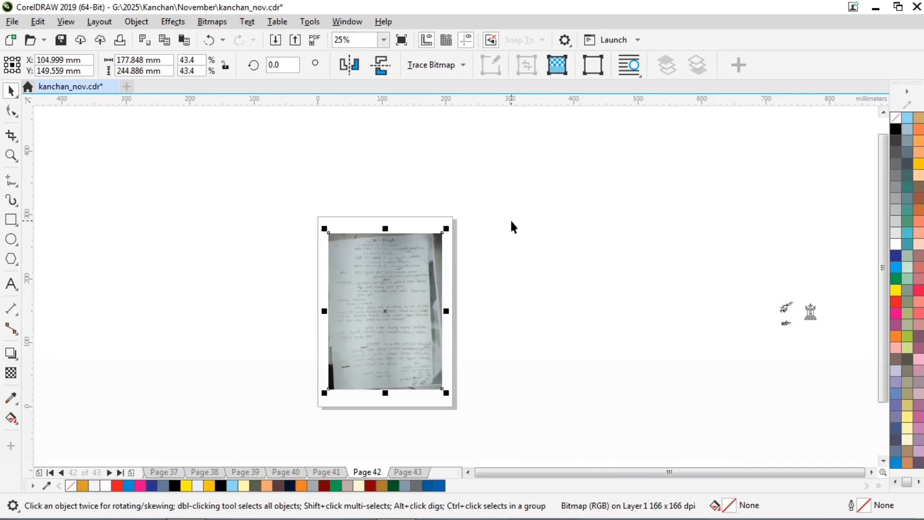
# Go to Page 43 and inspect its two chant-bordered card frames, leaving nothing selected.
pyautogui.press('pagedown')
pyautogui.scroll(5, 367, 241)
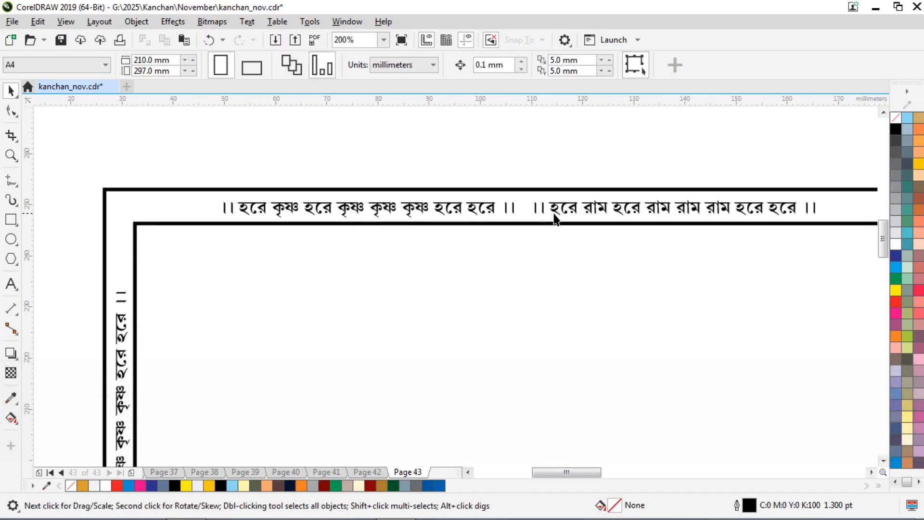
pyautogui.scroll(-6, 493, 140)
pyautogui.scroll(6, 525, 190)
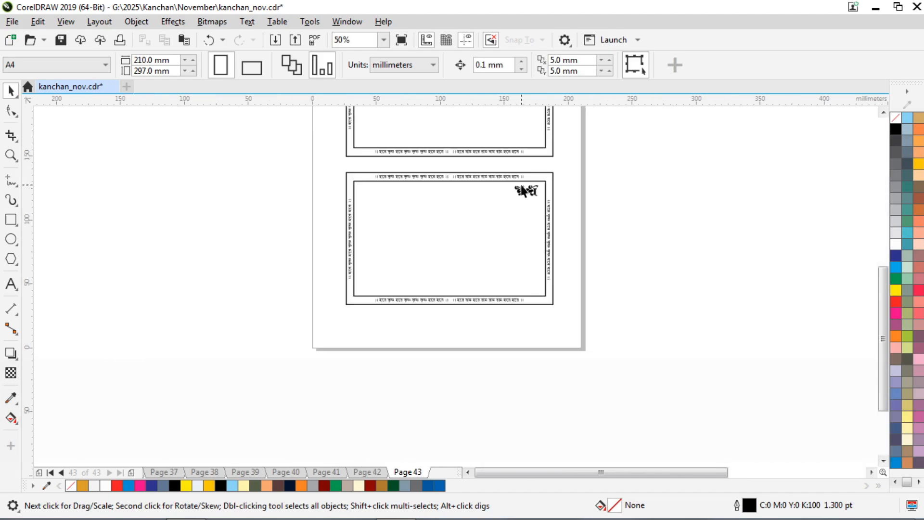
pyautogui.scroll(-6, 534, 173)
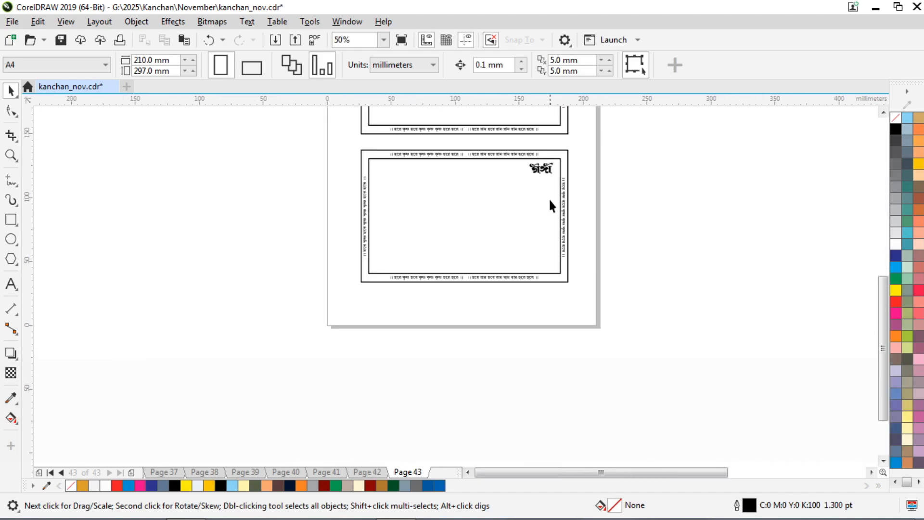
pyautogui.scroll(6, 454, 284)
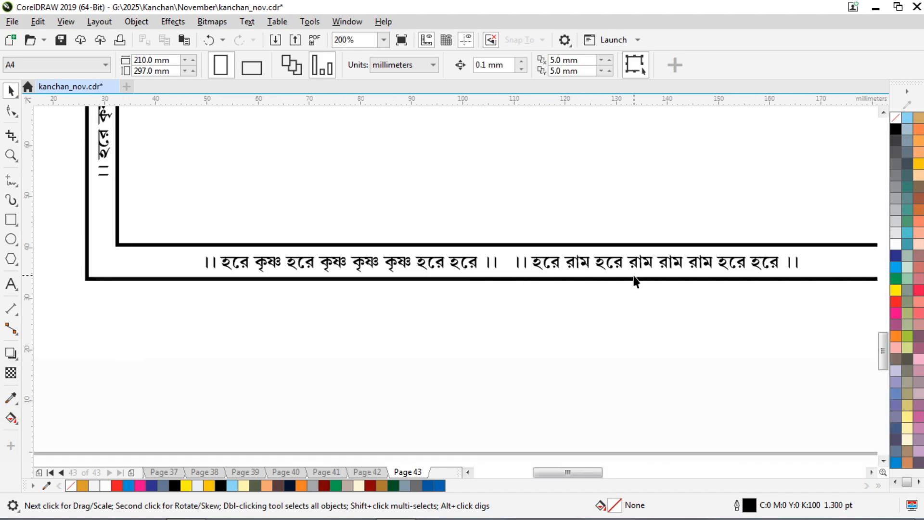
pyautogui.scroll(-6, 636, 282)
pyautogui.click(538, 247)
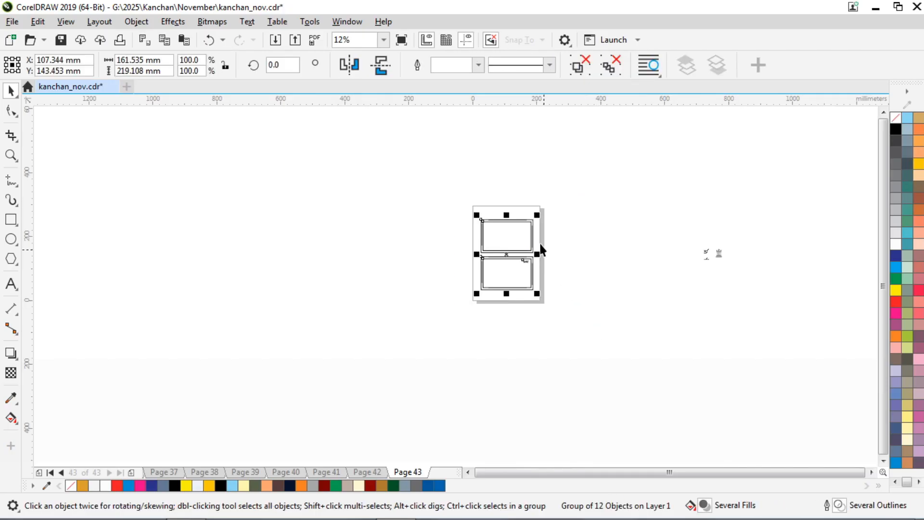
pyautogui.scroll(3, 512, 229)
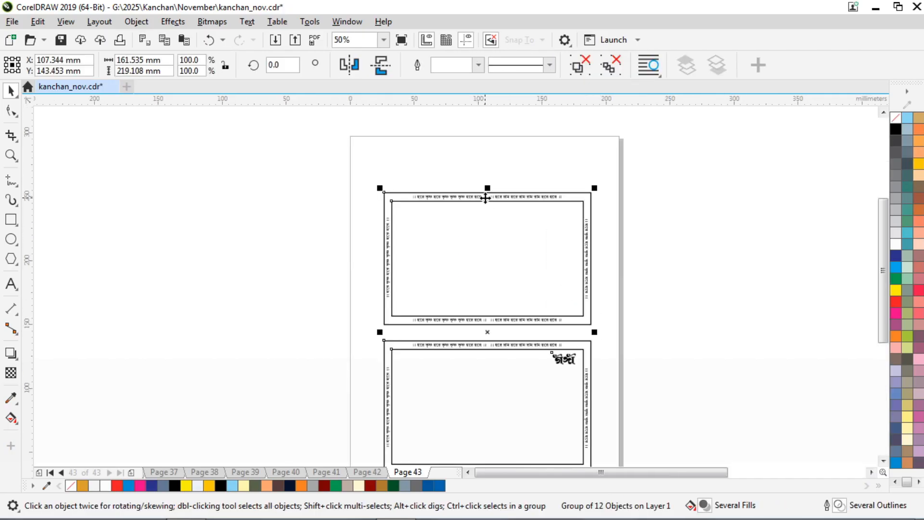
pyautogui.click(449, 158)
pyautogui.scroll(-2, 463, 179)
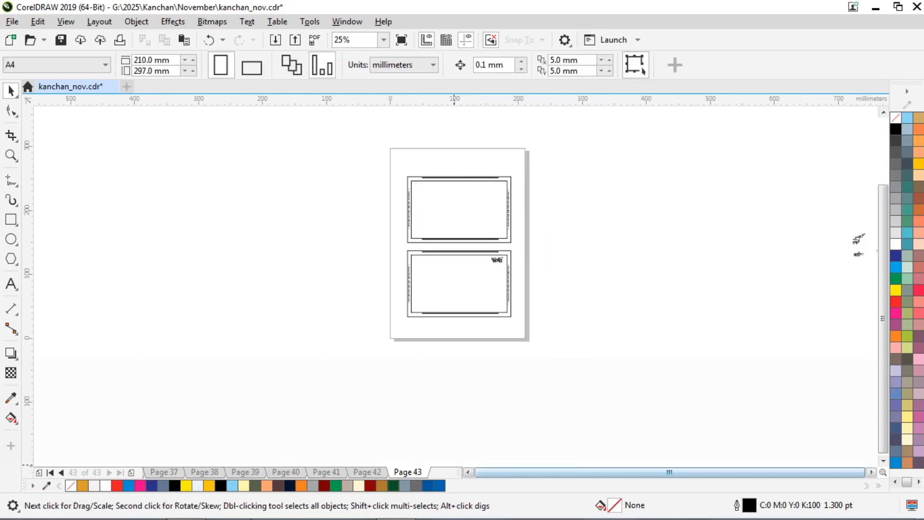
# Launch the STM Bengali typing software from the taskbar.
pyautogui.click(228, 505)
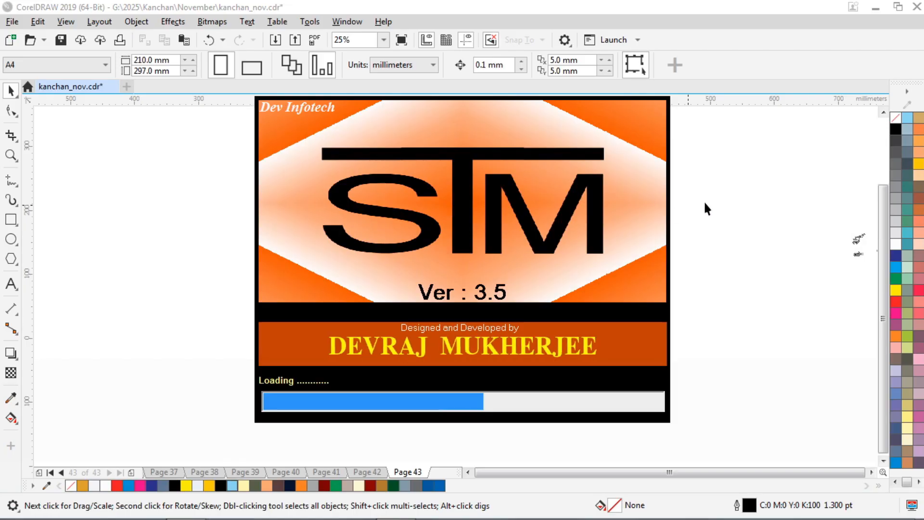
pyautogui.scroll(4, 450, 179)
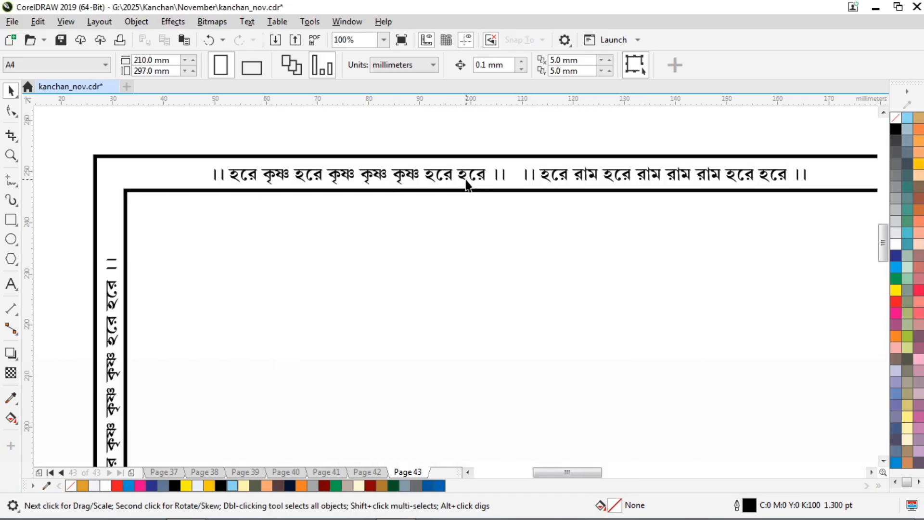
# Type the heading পারলৌকিক ক্রিয়াসূচী in STM-BNT-Arjun below the top chant border.
pyautogui.click(11, 284)
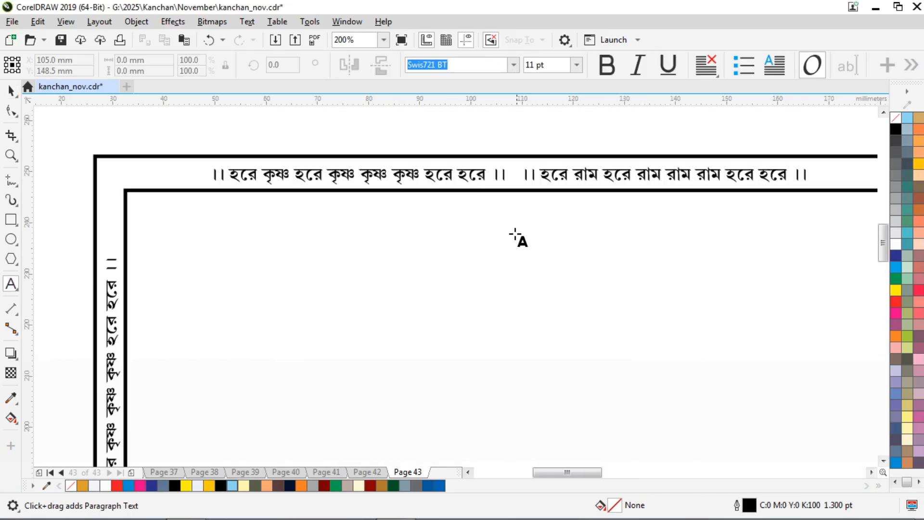
pyautogui.click(505, 235)
pyautogui.scroll(2, 506, 236)
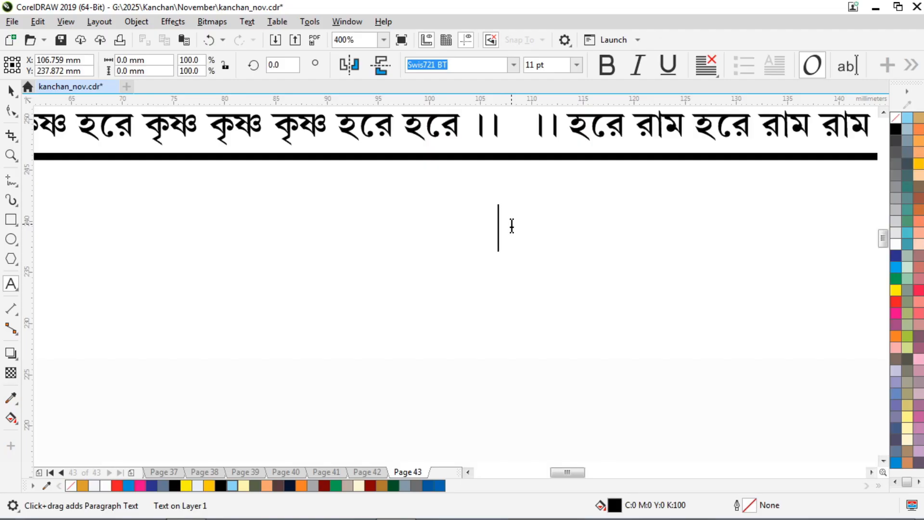
pyautogui.hotkey('ctrl', 'v')
pyautogui.press('BackSpace')
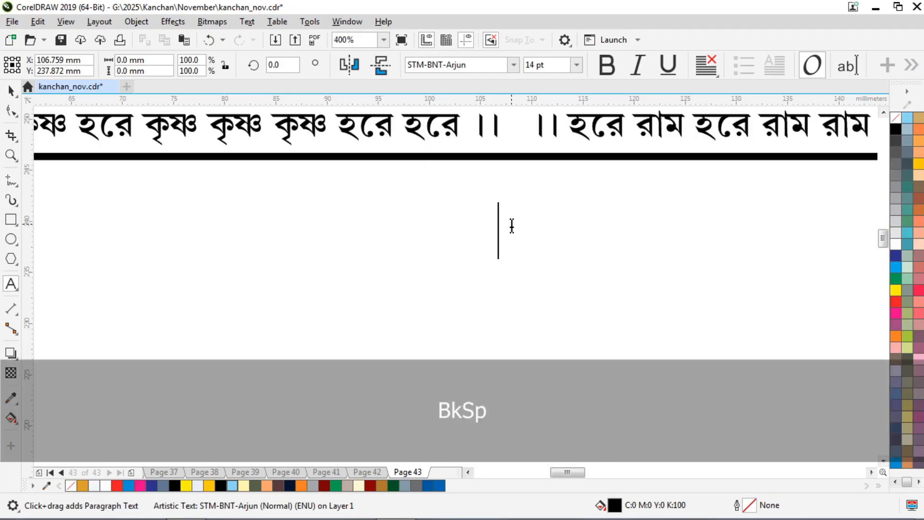
pyautogui.write('পারেলৌকিক')
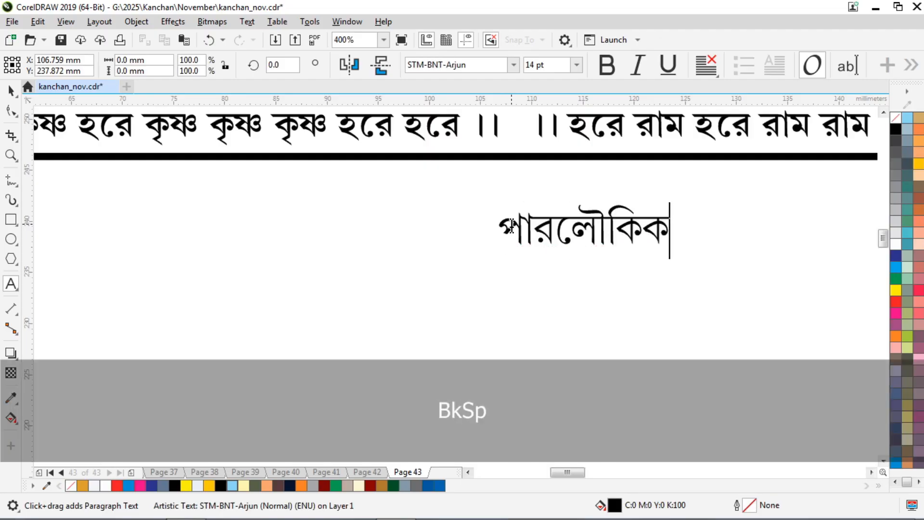
pyautogui.write(' ক্রিয়াসূচী')
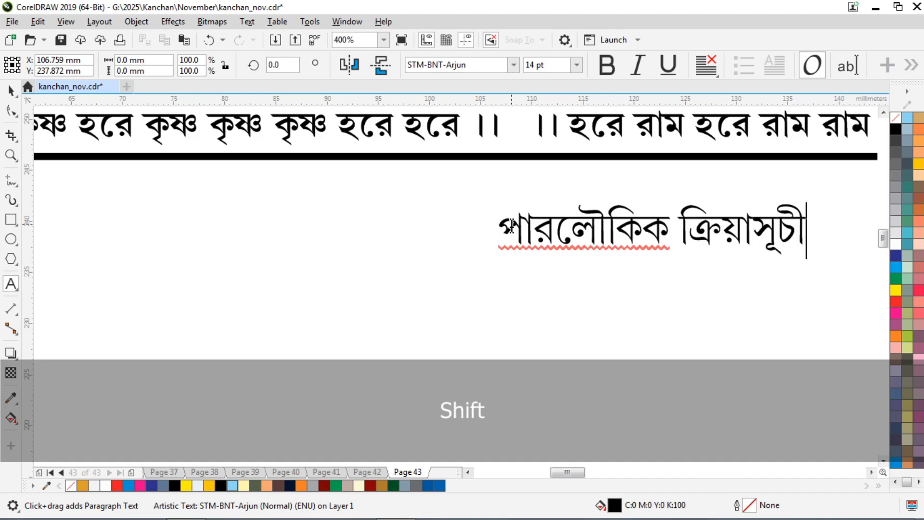
# Centre-align the heading and move it to the middle just below the border.
pyautogui.hotkey('ctrl', 'a')
pyautogui.click(702, 66)
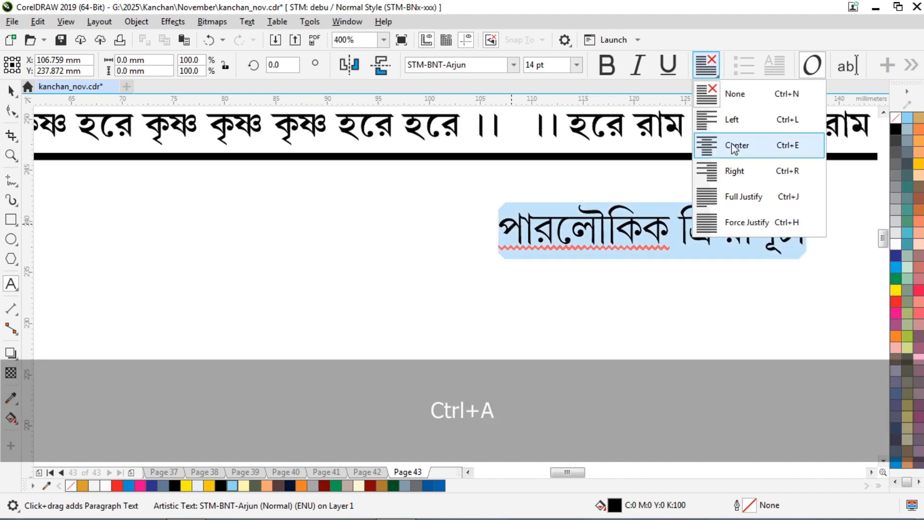
pyautogui.click(732, 146)
pyautogui.click(11, 90)
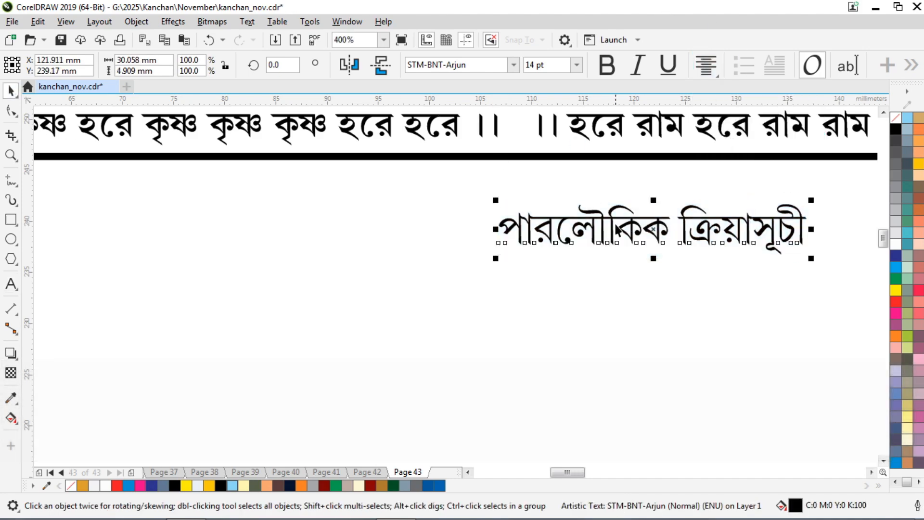
pyautogui.moveTo(612, 218); pyautogui.dragTo(471, 196)
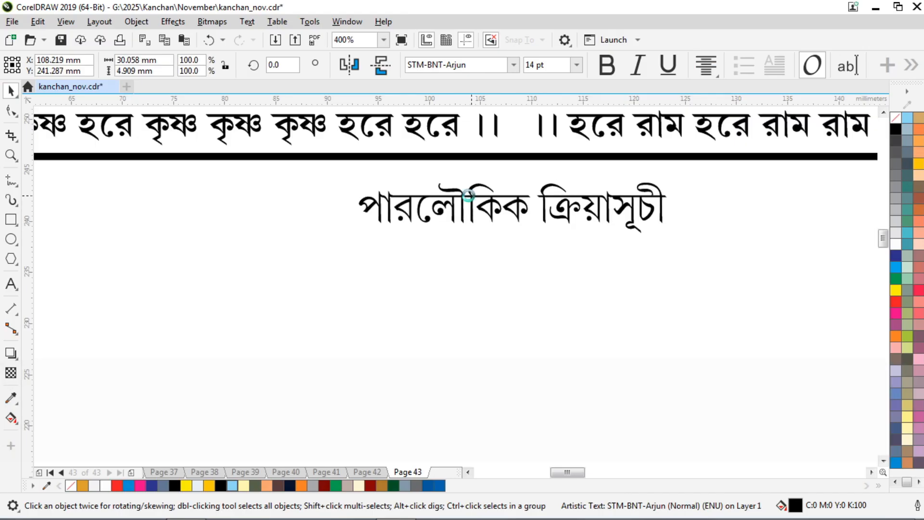
# Add the line -ঃ ক্ষৌরকর্ম ও ঘাটক্রিয়া ঃ- under the heading, with ঘাটক্রিয়া as one word.
pyautogui.click(10, 284)
pyautogui.hotkey('ctrl', 'a')
pyautogui.press('Down')
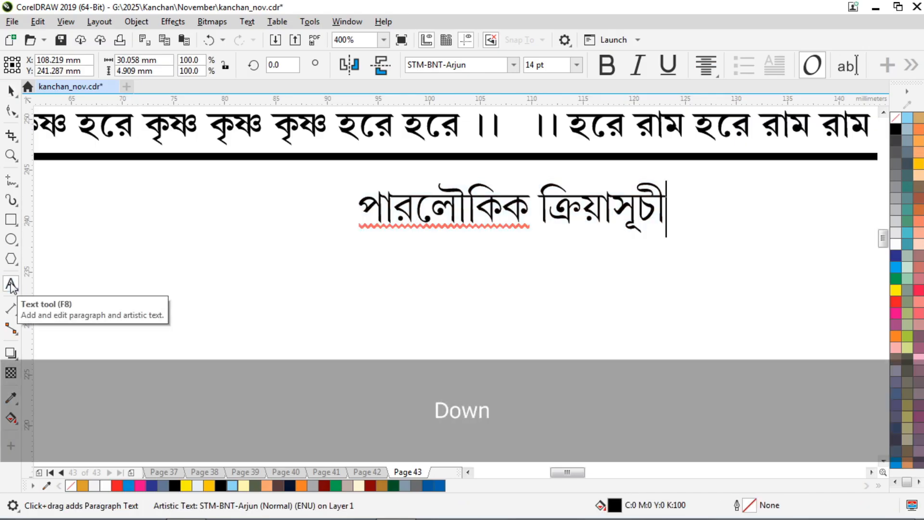
pyautogui.press('Return')
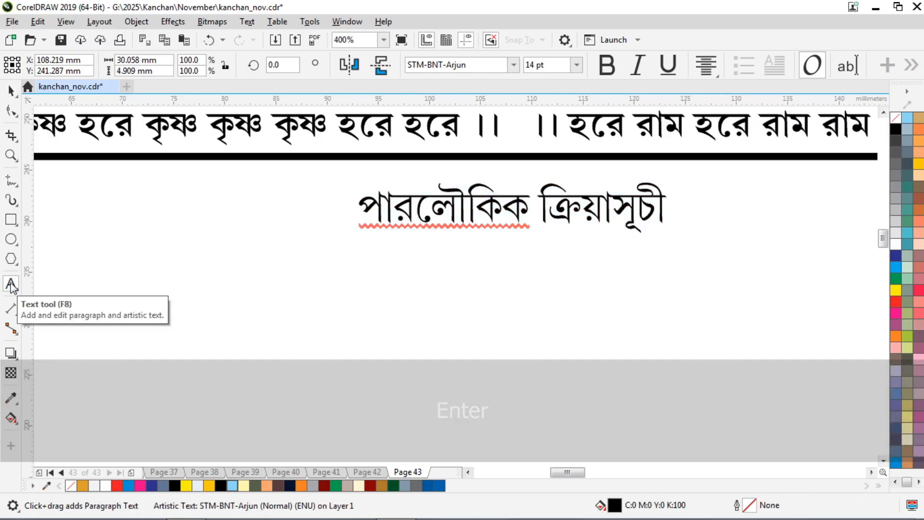
pyautogui.write('-ঃ কৌ')
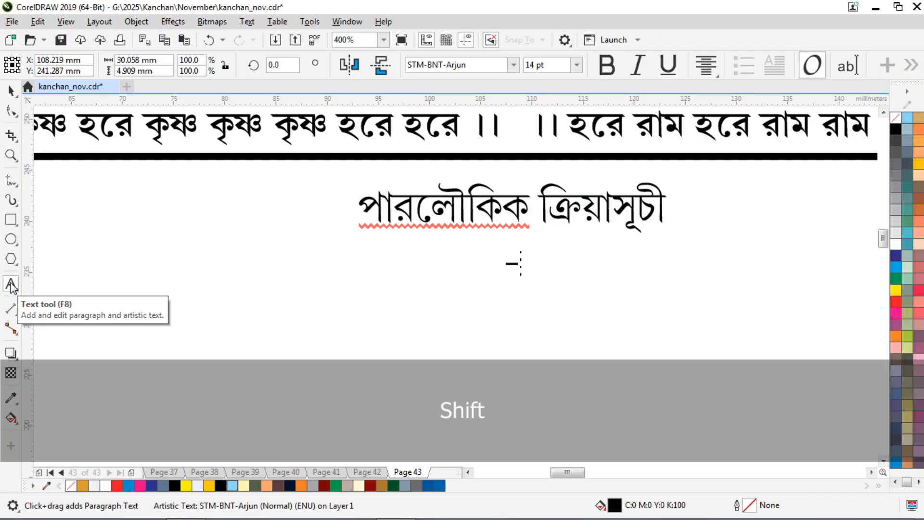
pyautogui.press('BackSpace')
pyautogui.press('BackSpace')
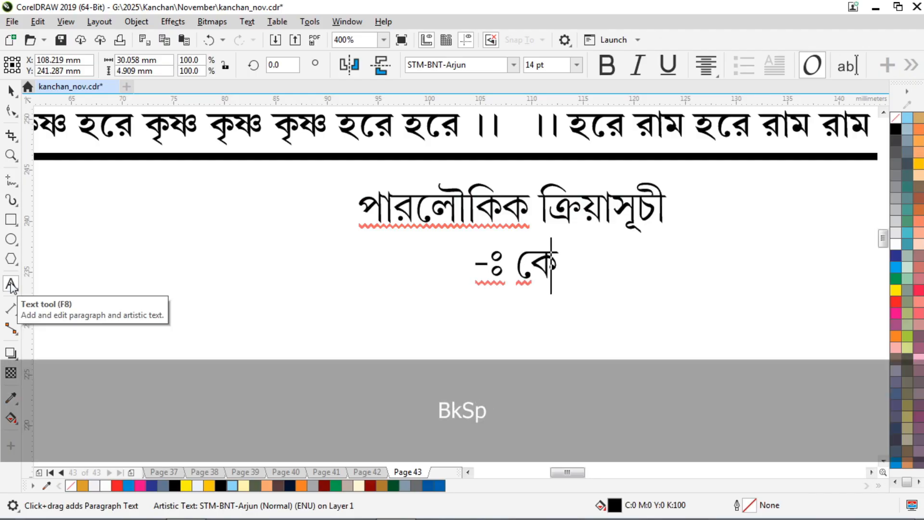
pyautogui.write('ক্ষৌরকর্ম ও ঘাট')
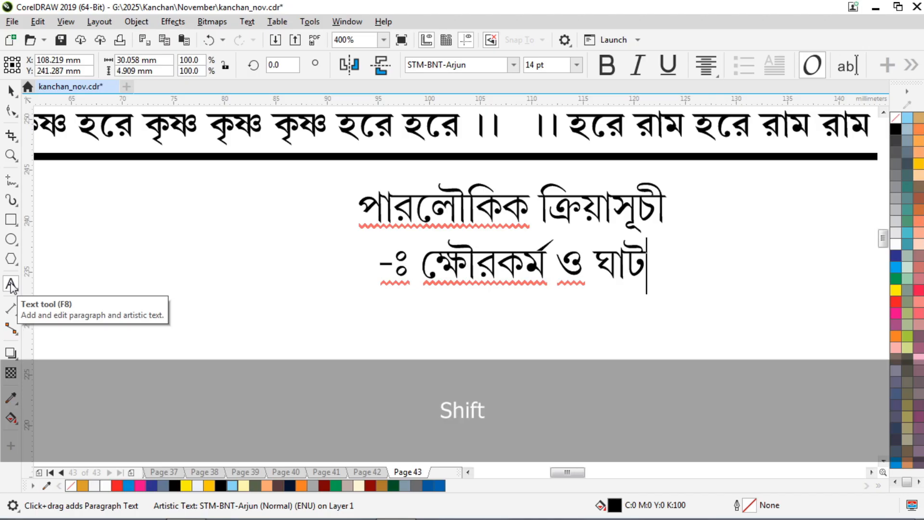
pyautogui.write(' ক্রিয়া ')
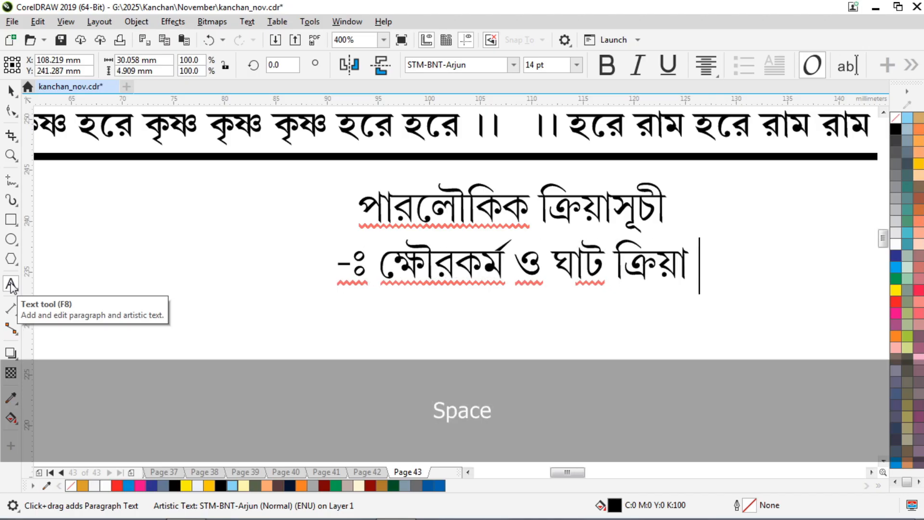
pyautogui.write('ঃ-')
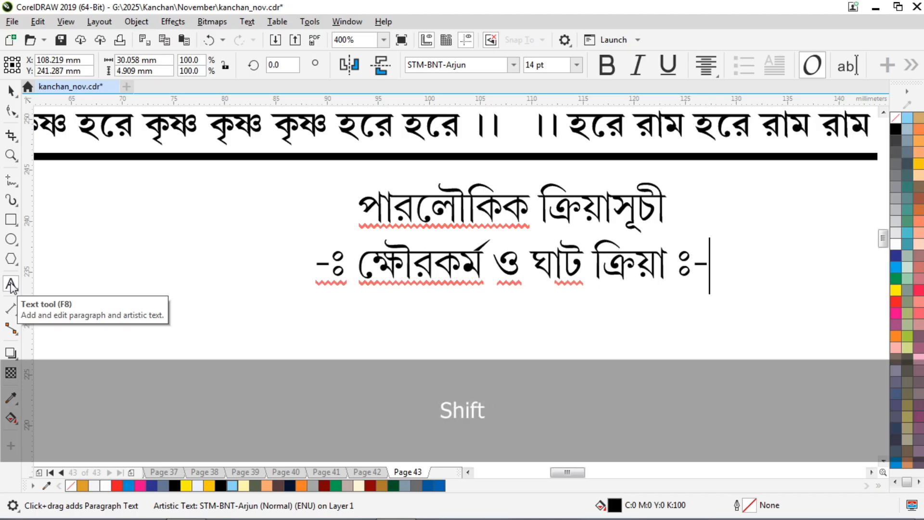
pyautogui.press('Left')
pyautogui.press('Left')
pyautogui.press('Left')
pyautogui.press('Left')
pyautogui.press('Left')
pyautogui.press('Left')
pyautogui.press('Right')
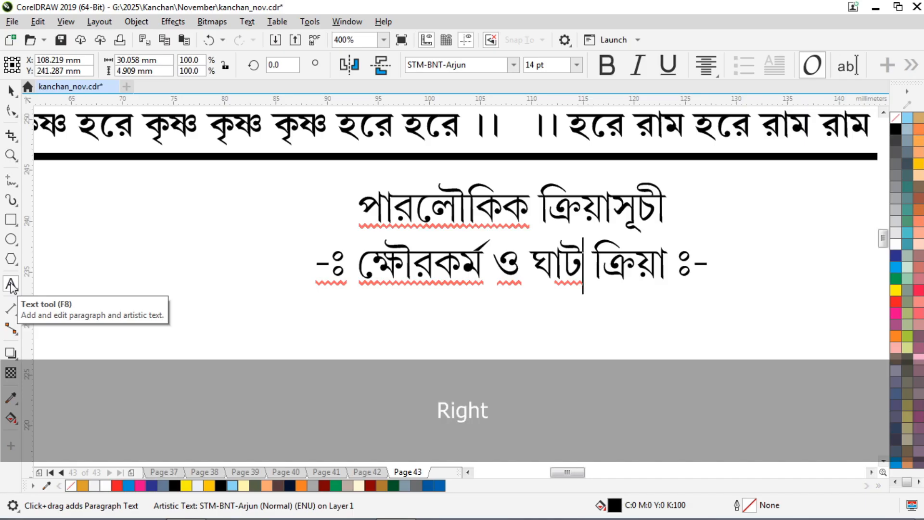
pyautogui.press('BackSpace')
pyautogui.hotkey('ctrl', 'a')
pyautogui.press('Down')
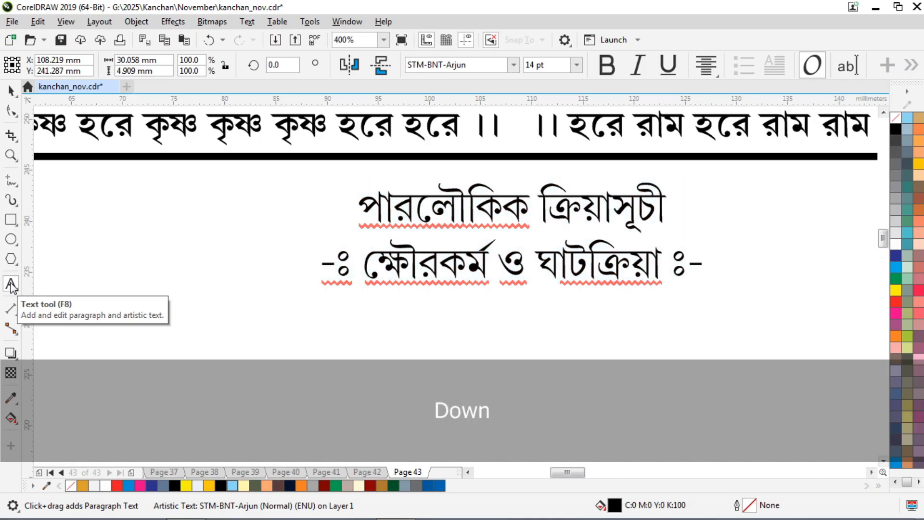
# Add the date line ১৬ই পৌষ, ১৪৩২ (ইং ১লা জানুয়ারী, ২০২৫) বৃহস্পতিবার.
pyautogui.press('Return')
pyautogui.write('১৬ই')
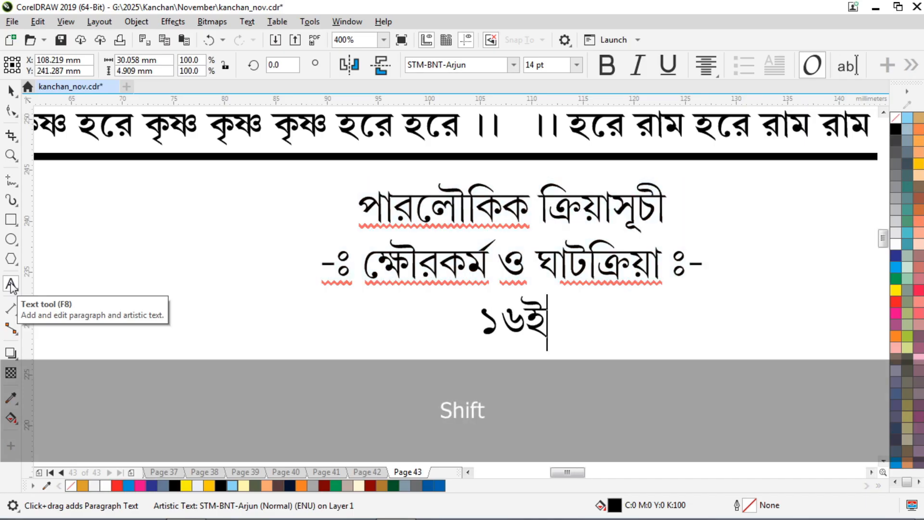
pyautogui.write(' পৌষ, ')
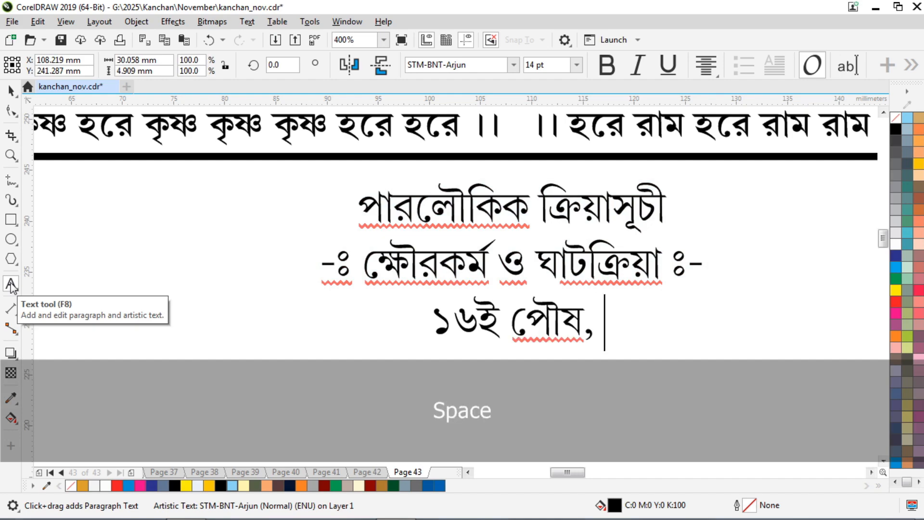
pyautogui.write('১৪৩২')
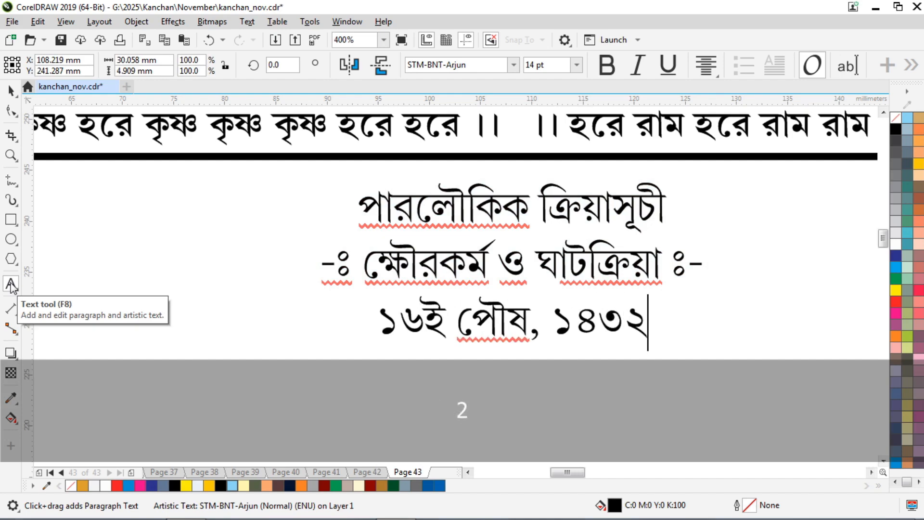
pyautogui.write(' (ইং ')
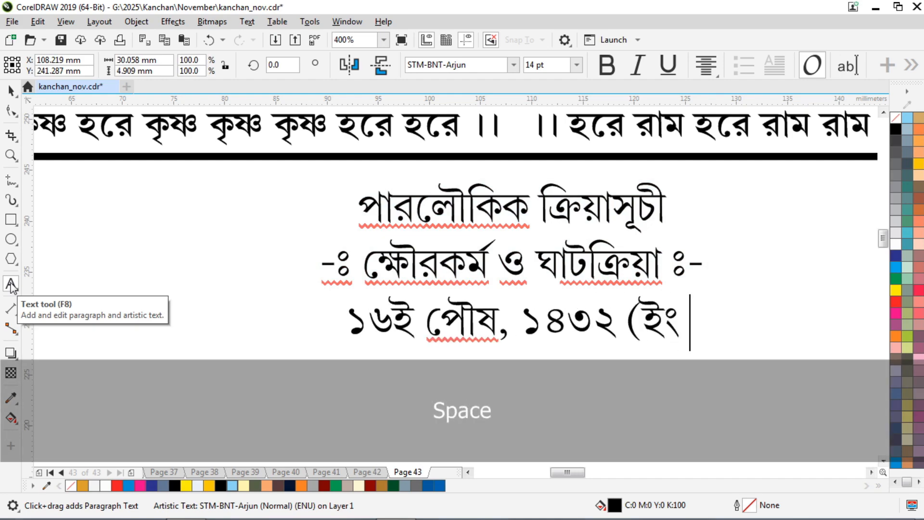
pyautogui.write('১সা')
pyautogui.press('BackSpace')
pyautogui.press('BackSpace')
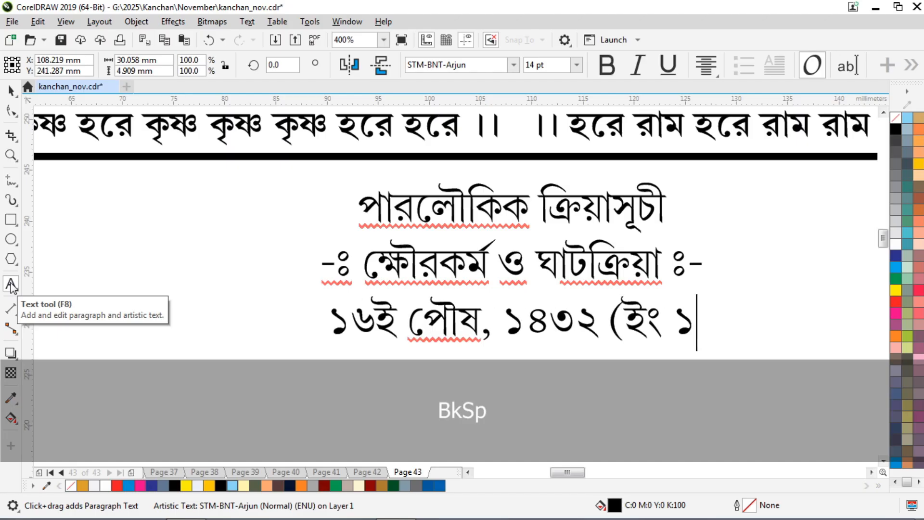
pyautogui.write('লা জ')
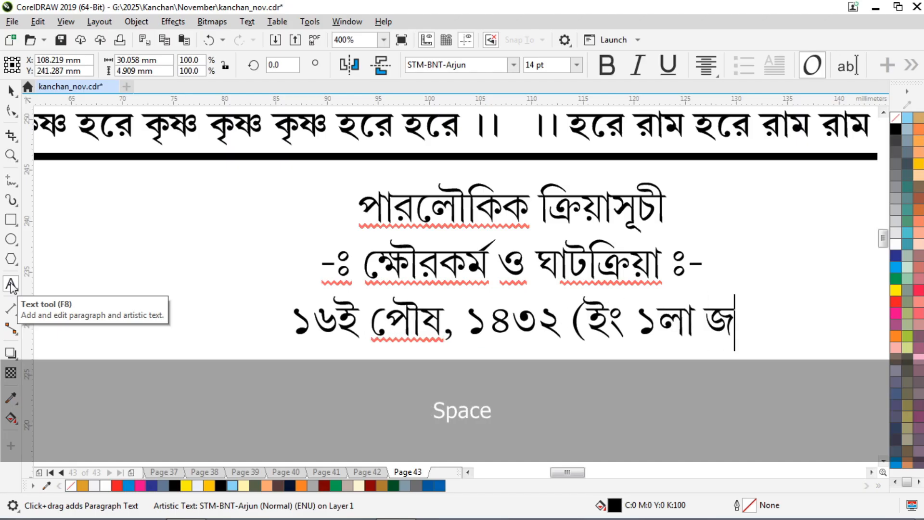
pyautogui.write('ানুয়ারী')
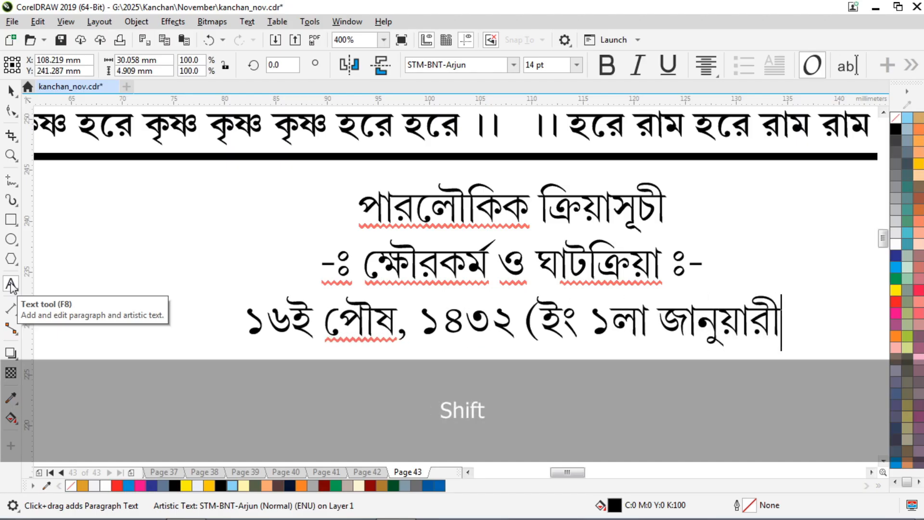
pyautogui.write(')')
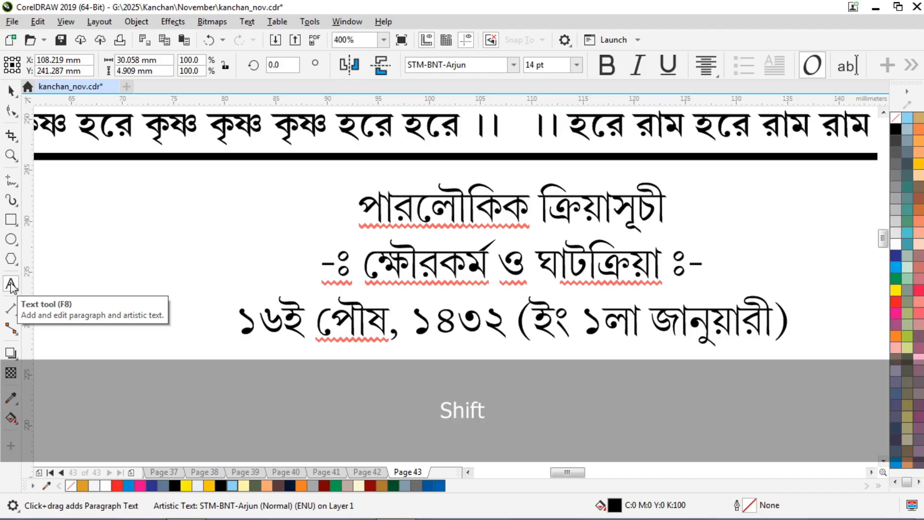
pyautogui.press('Left')
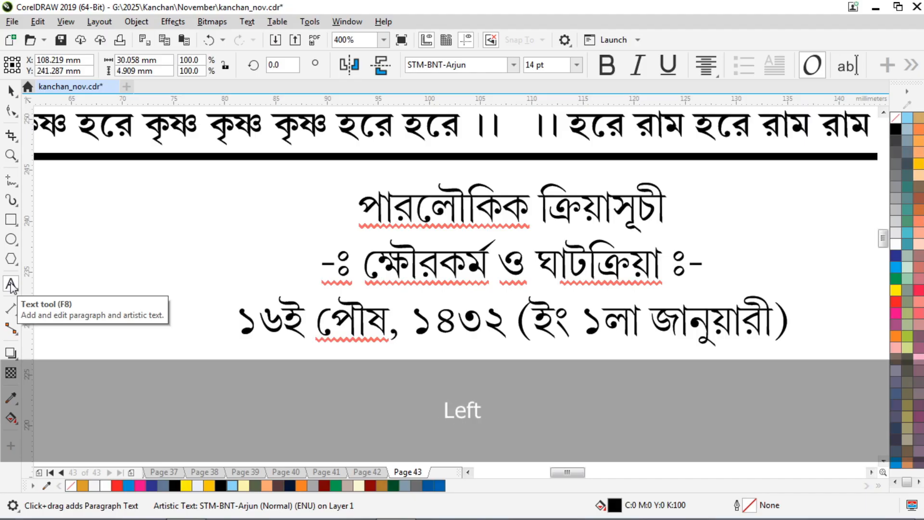
pyautogui.write('। ২')
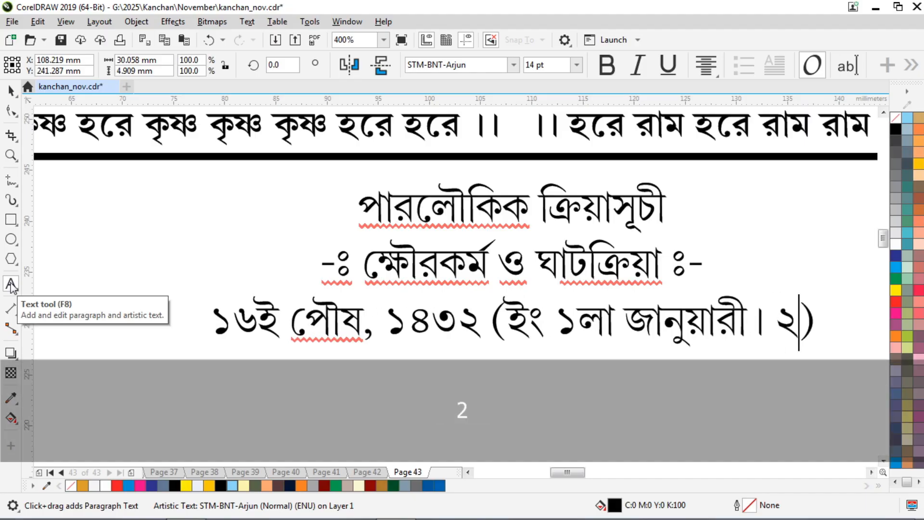
pyautogui.press('BackSpace')
pyautogui.press('BackSpace')
pyautogui.press('BackSpace')
pyautogui.write(', ২০২')
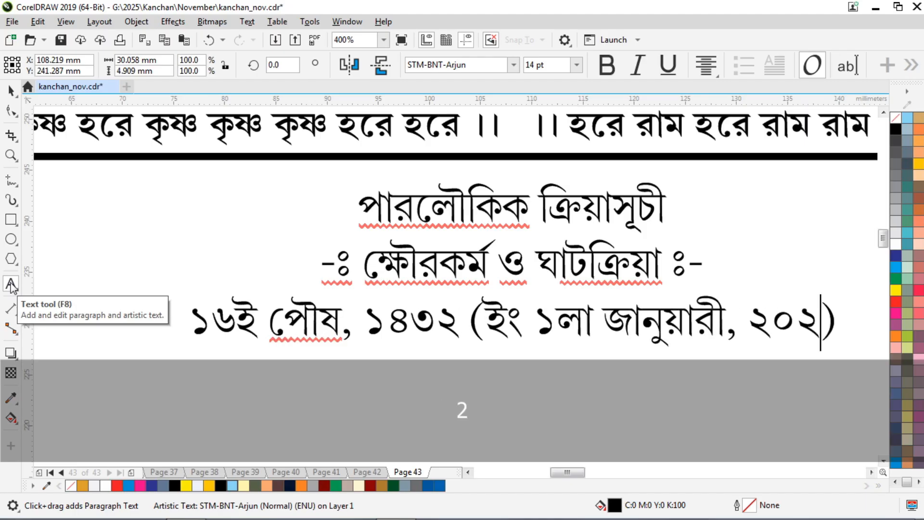
pyautogui.write('৫')
pyautogui.press('End')
pyautogui.write('বৃহসইত')
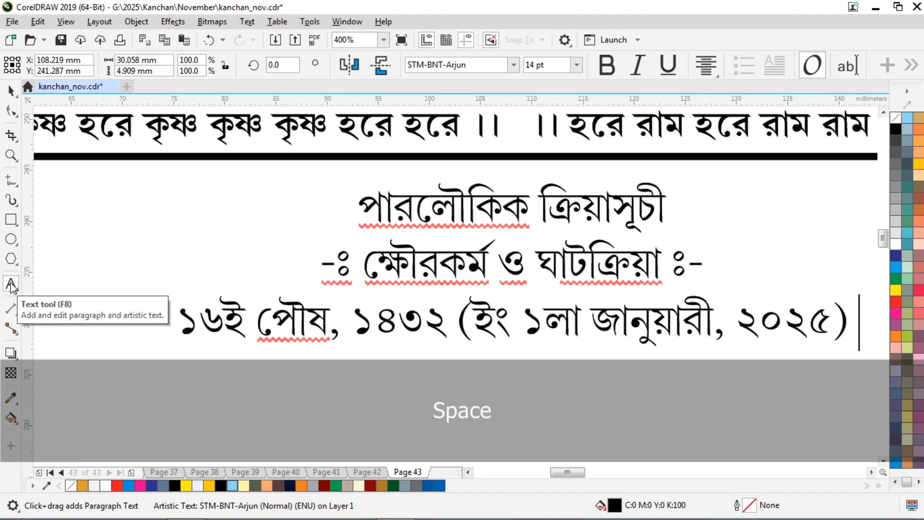
pyautogui.press('BackSpace')
pyautogui.press('BackSpace')
pyautogui.press('BackSpace')
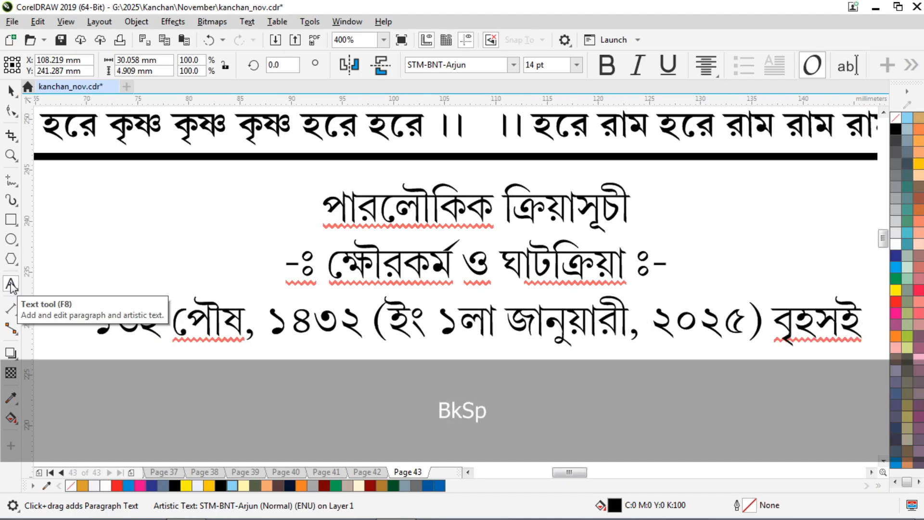
pyautogui.write('স্পাতিবার')
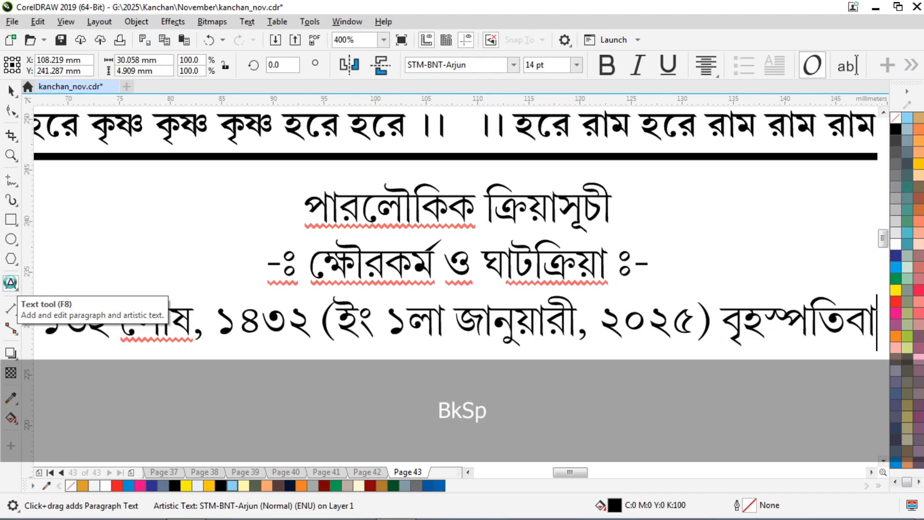
# Add the line -ঃ শ্রাদ্ধ ও গীতাপাঠ ঃ- below the date line.
pyautogui.press('F3')
pyautogui.press('F3')
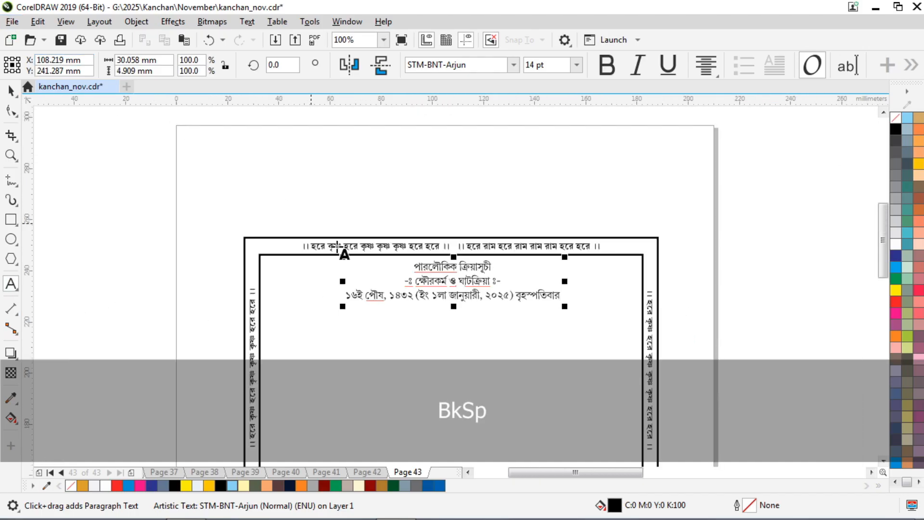
pyautogui.scroll(2, 442, 293)
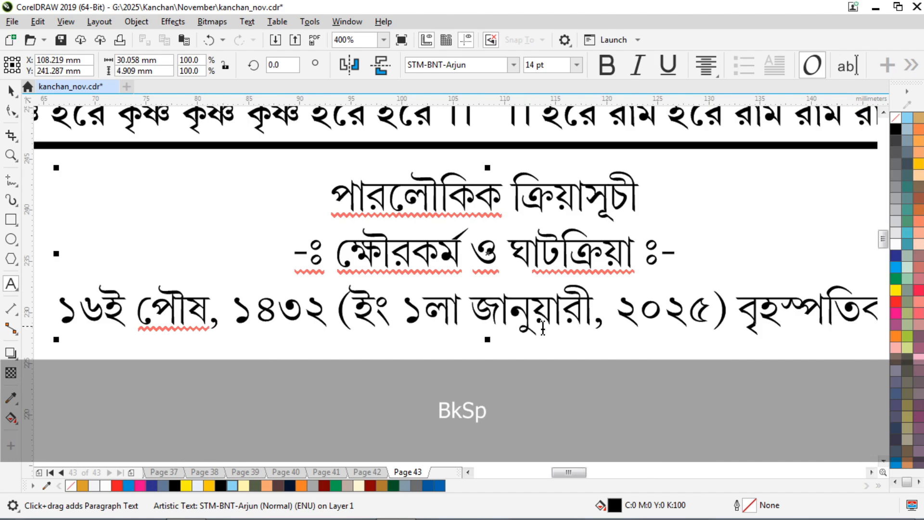
pyautogui.scroll(-1, 613, 301)
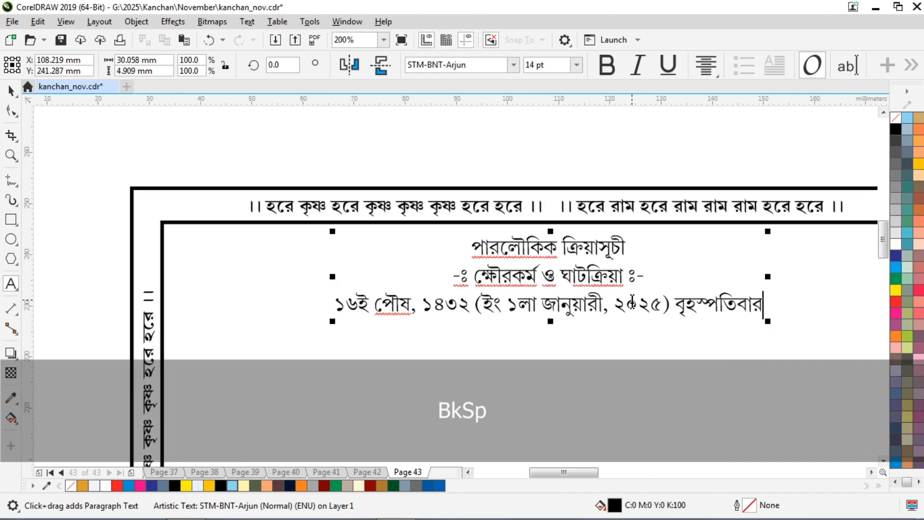
pyautogui.hotkey('ctrl', 'a')
pyautogui.press('Down')
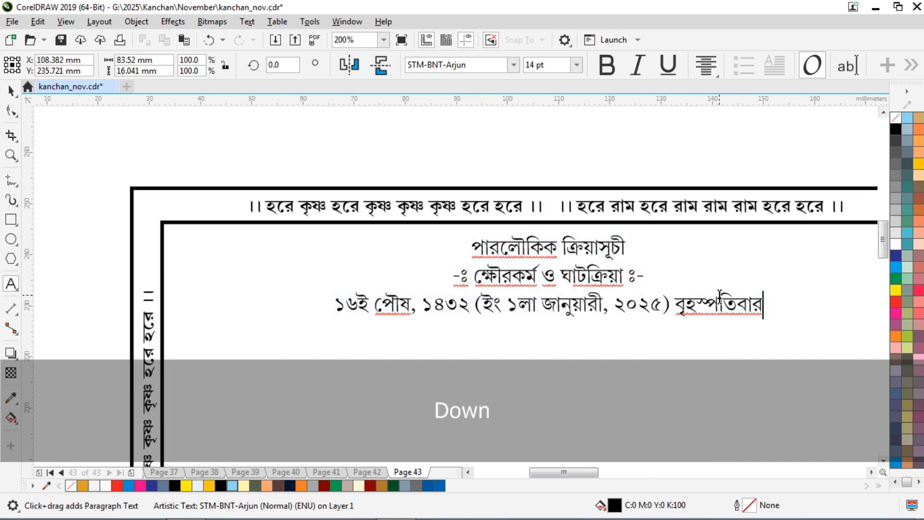
pyautogui.press('Return')
pyautogui.scroll(1, 579, 321)
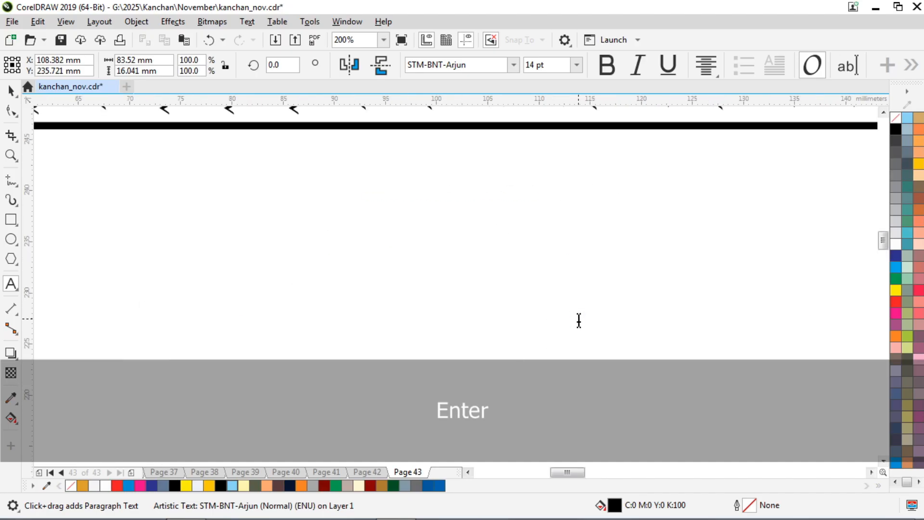
pyautogui.write('-ঃ')
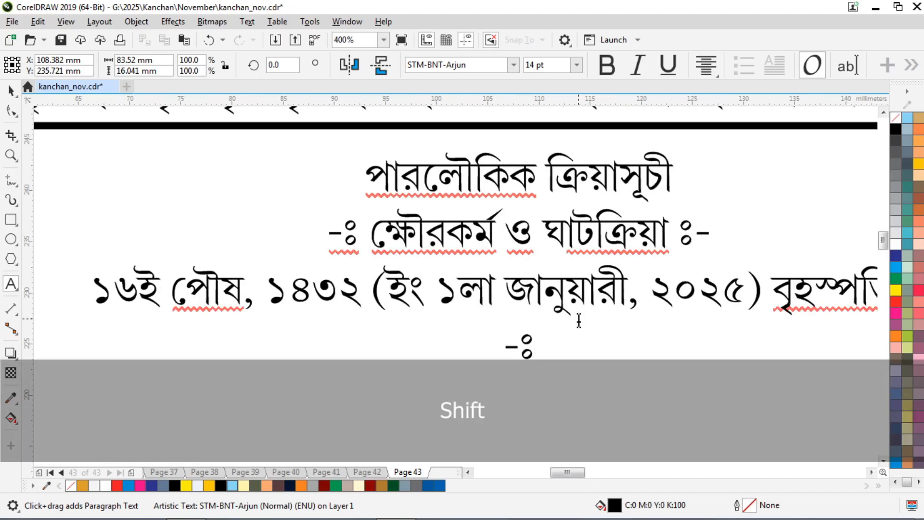
pyautogui.write(' শষ্রা')
pyautogui.press('BackSpace')
pyautogui.press('BackSpace')
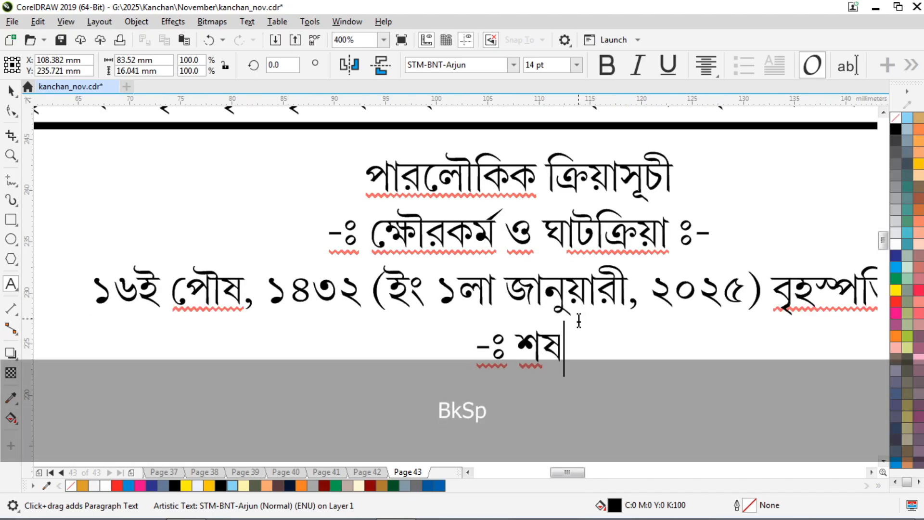
pyautogui.press('BackSpace')
pyautogui.press('BackSpace')
pyautogui.write('শ্রাদ্ধ')
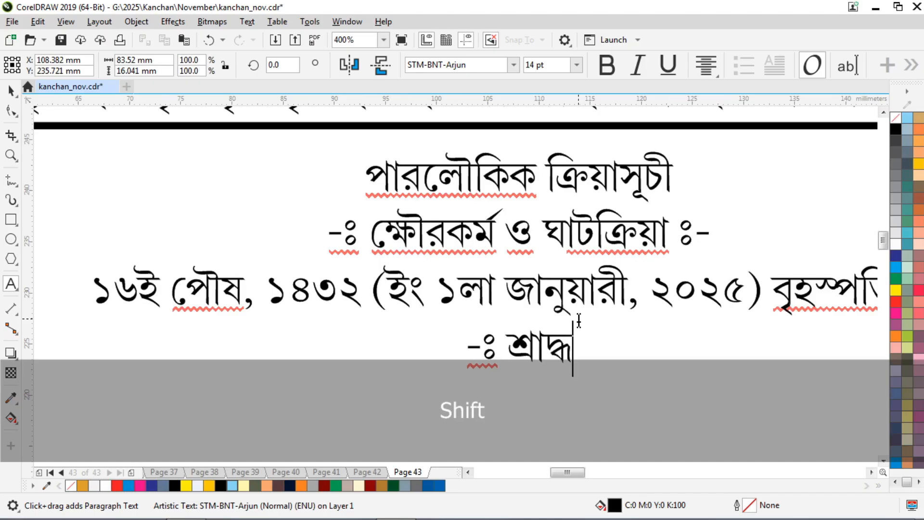
pyautogui.write(' ও গীতাপা')
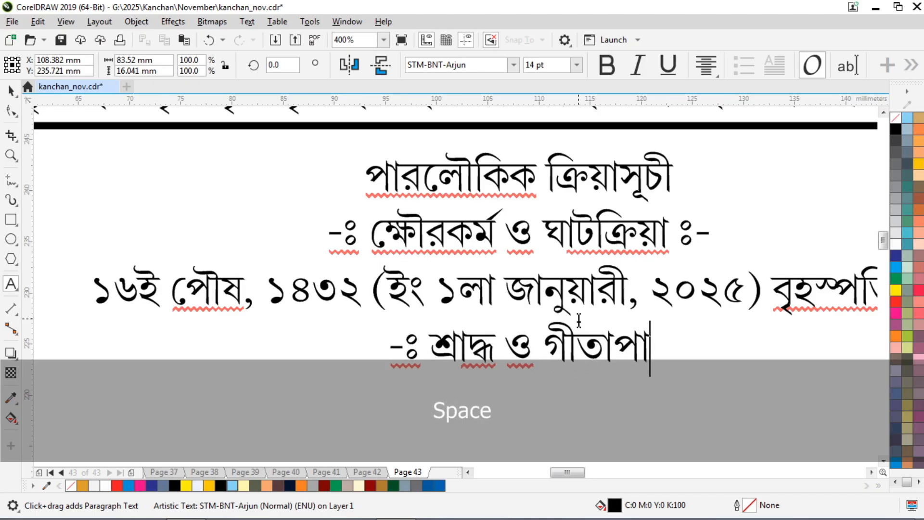
pyautogui.write('ঠ ঃ-')
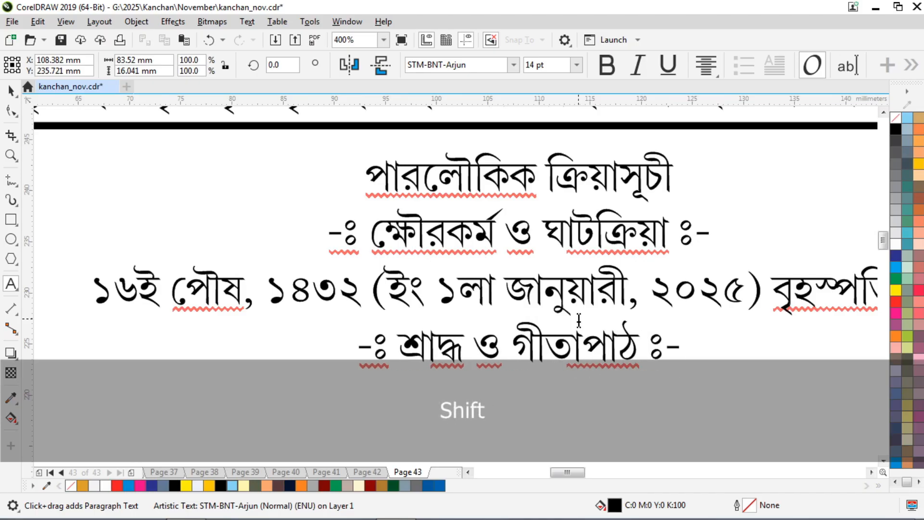
pyautogui.scroll(-1, 233, 150)
# Copy the date line onto a new line below শ্রাদ্ধ ও গীতাপাঠ.
pyautogui.click(291, 221)
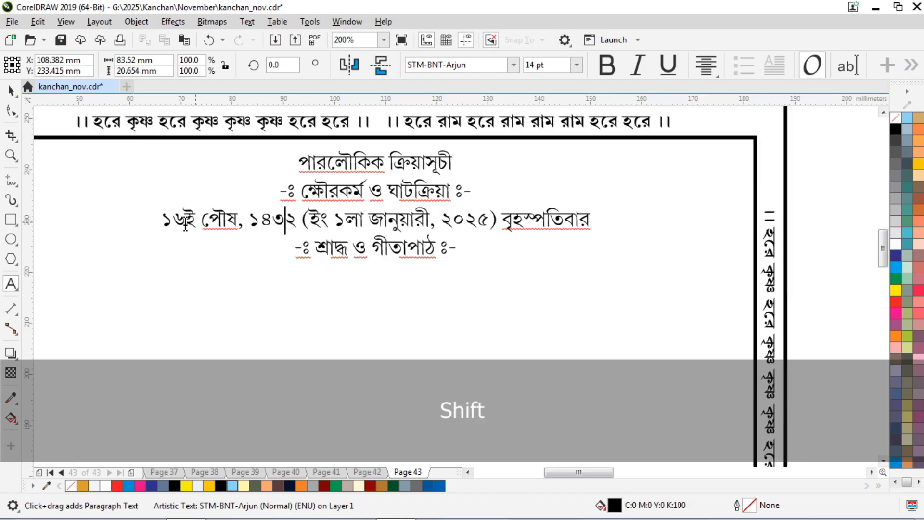
pyautogui.click(155, 219)
pyautogui.click(205, 210)
pyautogui.moveTo(596, 218); pyautogui.dragTo(135, 216)
pyautogui.hotkey('ctrl', 'c')
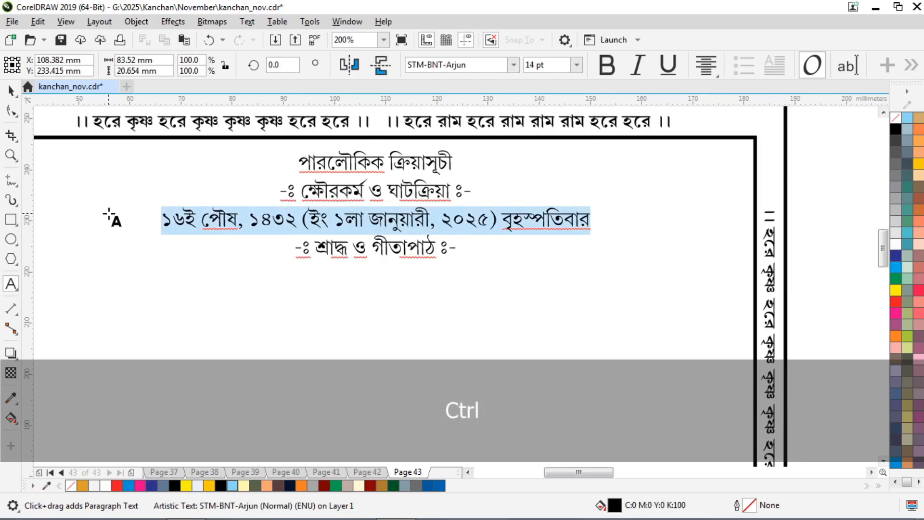
pyautogui.hotkey('ctrl', 'End')
pyautogui.press('Return')
pyautogui.hotkey('ctrl', 'v')
# Change the copied date to ১৭ই পৌষ, ২রা জানুয়ারী, শুক্রবার.
pyautogui.press('Home')
pyautogui.press('Right')
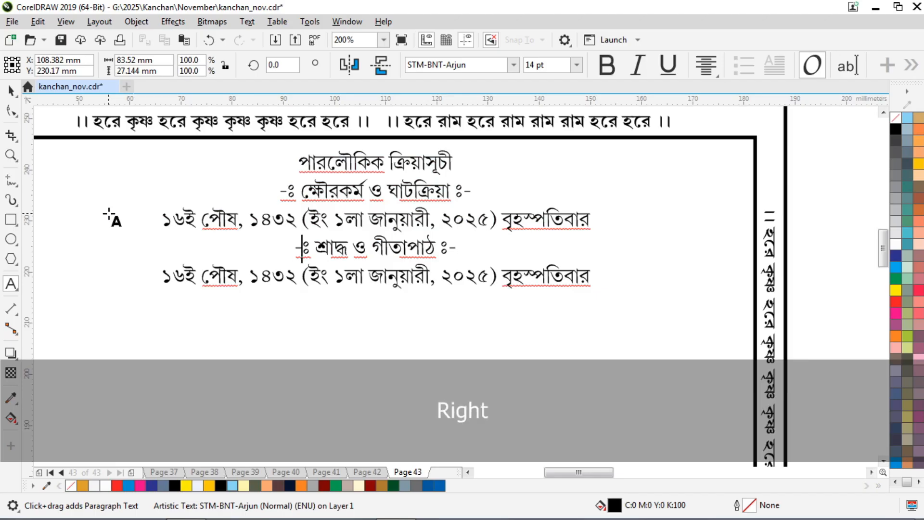
pyautogui.press('Home')
pyautogui.press('Right')
pyautogui.hotkey('shift', 'Left')
pyautogui.write('7')
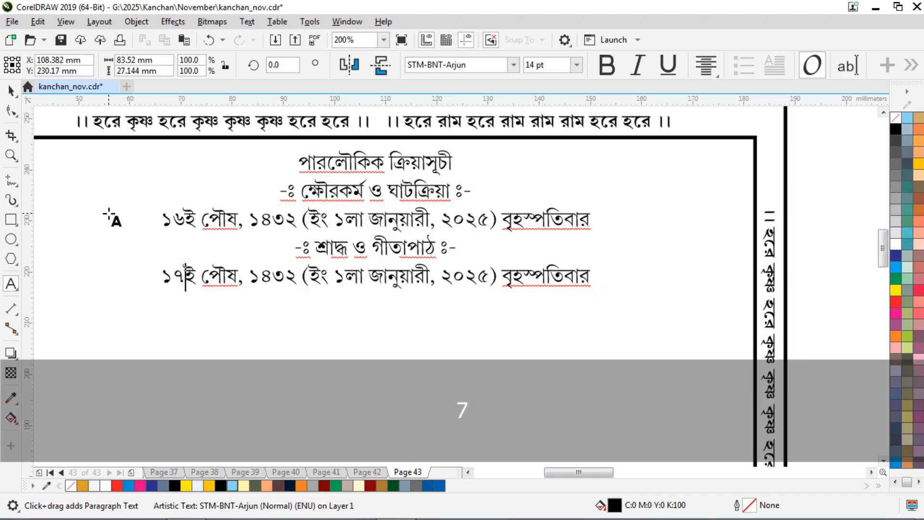
pyautogui.press('Right')
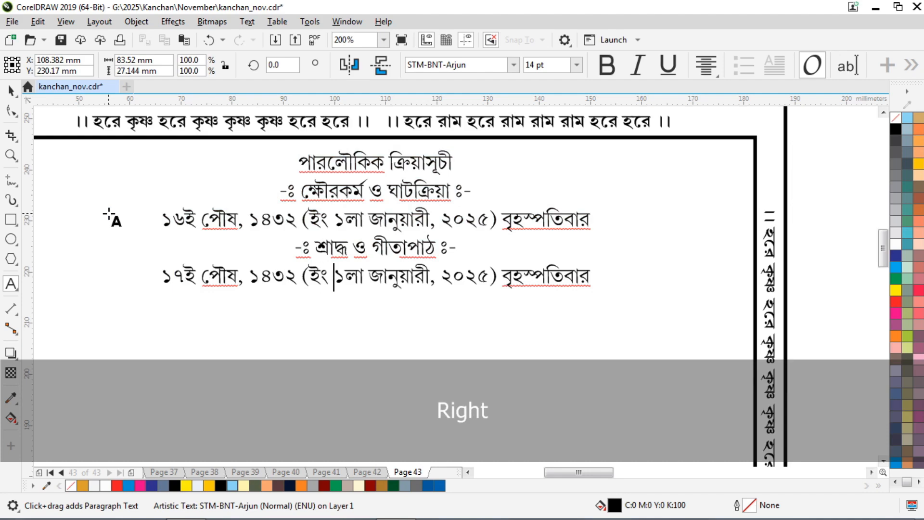
pyautogui.press('Right')
pyautogui.hotkey('shift', 'Left')
pyautogui.write('2')
pyautogui.hotkey('shift', 'Right')
pyautogui.write('র')
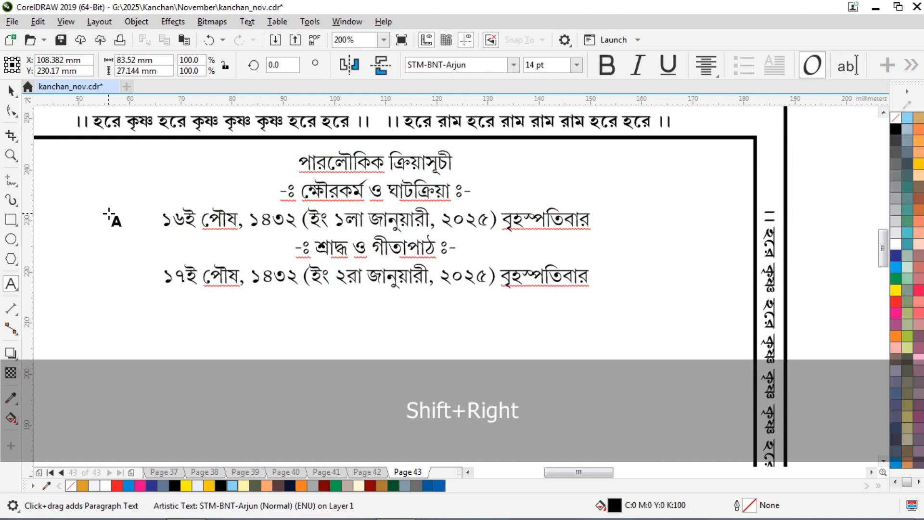
pyautogui.press('End')
pyautogui.hotkey('shift', 'Left')
pyautogui.hotkey('shift', 'Left')
pyautogui.hotkey('shift', 'Left')
pyautogui.hotkey('shift', 'Left')
pyautogui.hotkey('shift', 'Left')
pyautogui.hotkey('shift', 'Left')
pyautogui.hotkey('shift', 'Left')
pyautogui.hotkey('shift', 'Left')
pyautogui.hotkey('shift', 'Left')
pyautogui.hotkey('shift', 'Left')
pyautogui.hotkey('shift', 'Left')
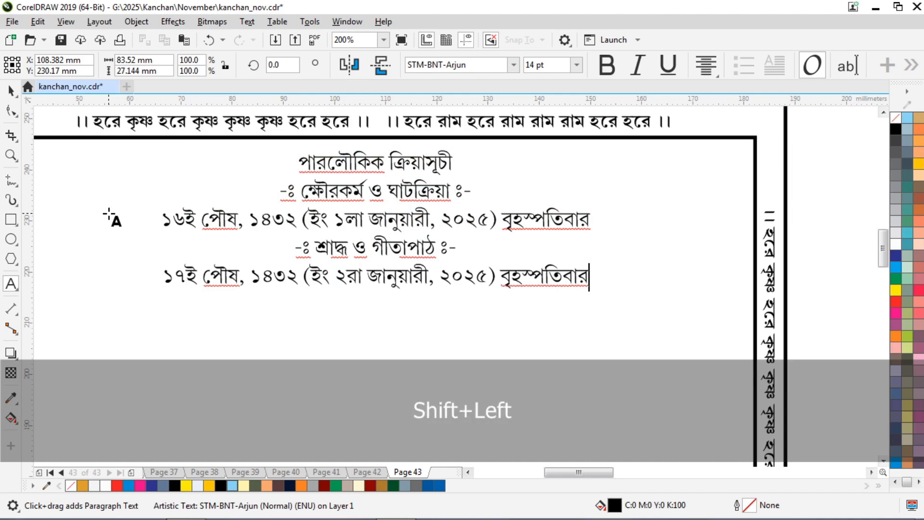
pyautogui.write('শুক্রবার')
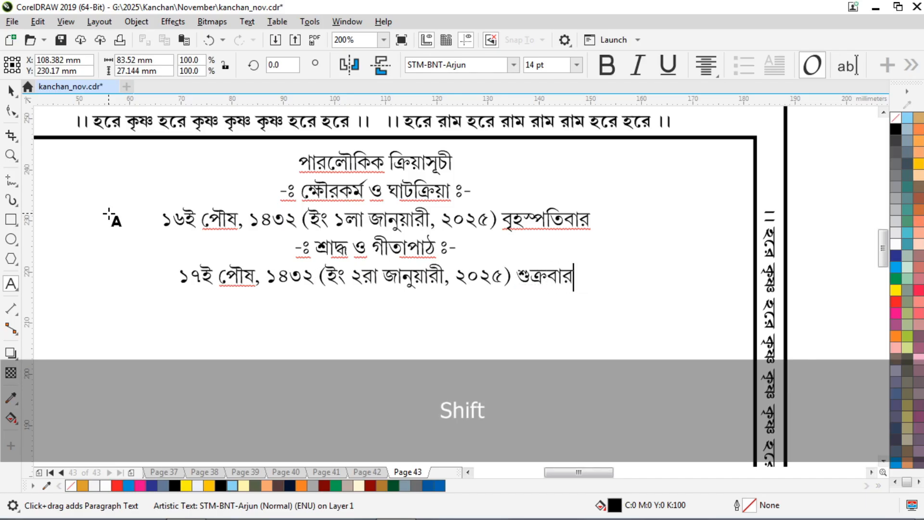
# Duplicate the শ্রাদ্ধ ও গীতাপাঠ heading and its date line below the schedule.
pyautogui.press('Up')
pyautogui.press('Home')
pyautogui.hotkey('ctrl', 'shift', 'Down')
pyautogui.hotkey('ctrl', 'c')
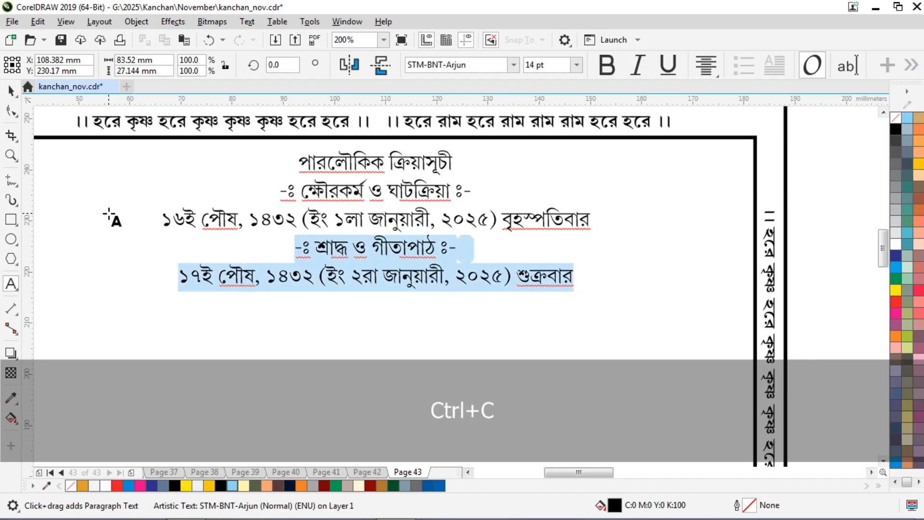
pyautogui.press('Down')
pyautogui.press('Return')
pyautogui.hotkey('ctrl', 'v')
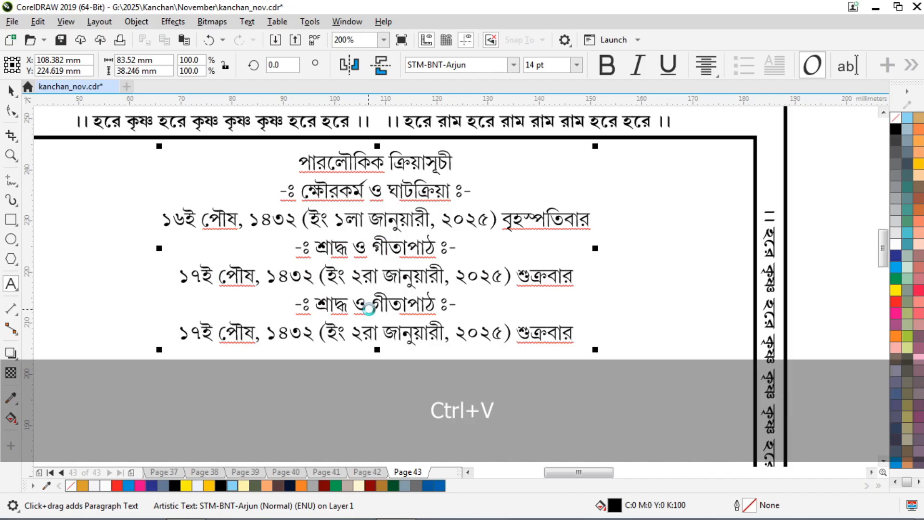
# Rename the pasted heading to নিয়মভঙ্গ ও অতিথি আপ্যায়ণ.
pyautogui.scroll(2, 368, 309)
pyautogui.moveTo(503, 296); pyautogui.dragTo(265, 302)
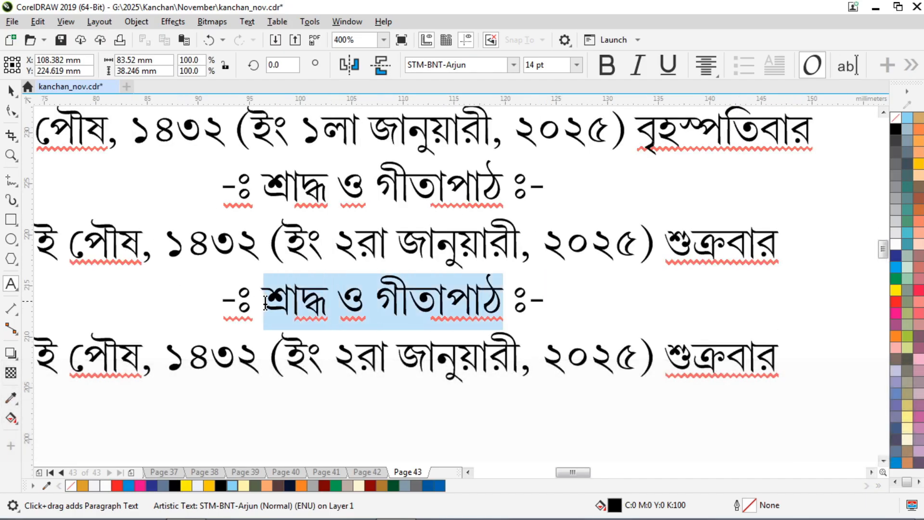
pyautogui.write('নিয়মভঙ্গ')
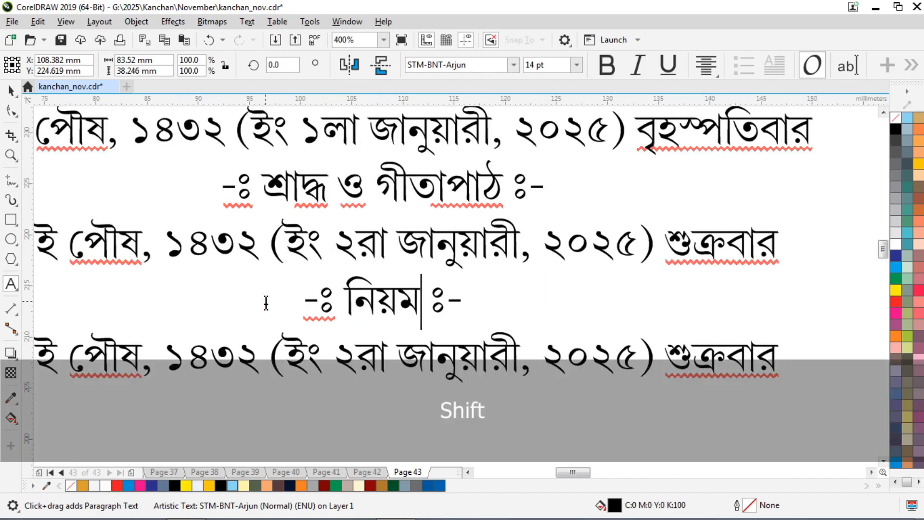
pyautogui.write(' ও অতি')
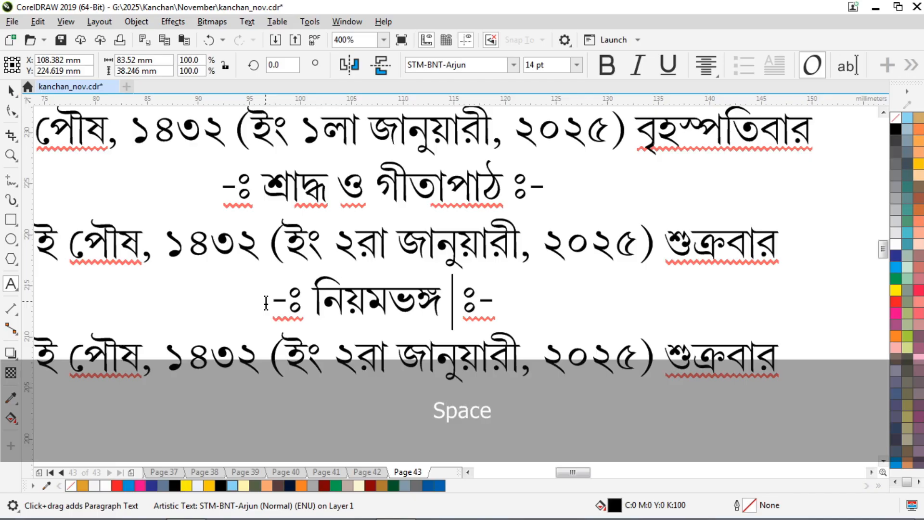
pyautogui.write('থি আপ্যায়ণ')
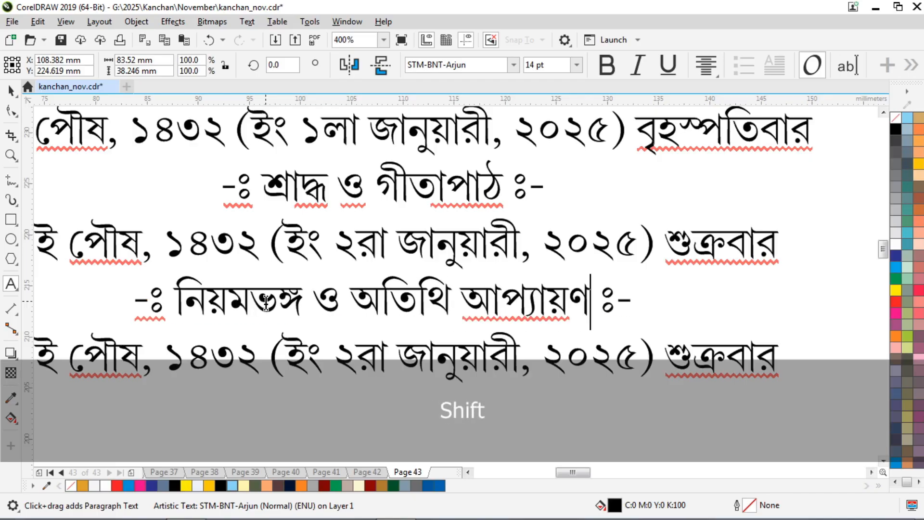
pyautogui.click(499, 231)
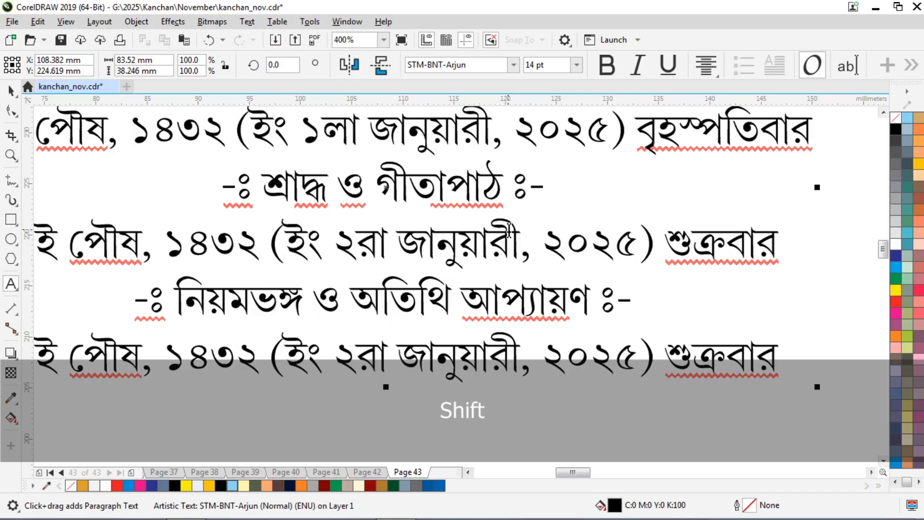
# Change the last date to ১৯শে পৌষ, ৪ঠা জানুয়ারী, রবিবার.
pyautogui.scroll(-2, 508, 231)
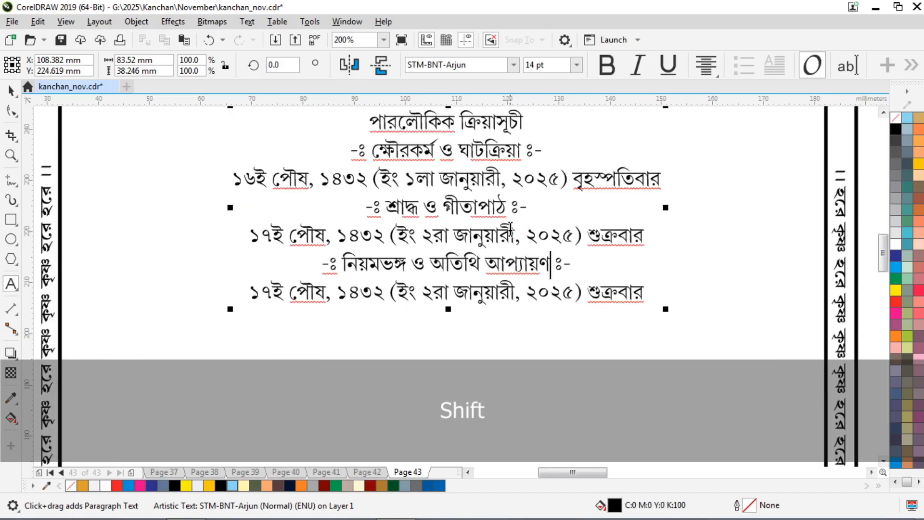
pyautogui.click(268, 295)
pyautogui.hotkey('shift', 'Left')
pyautogui.write('৯')
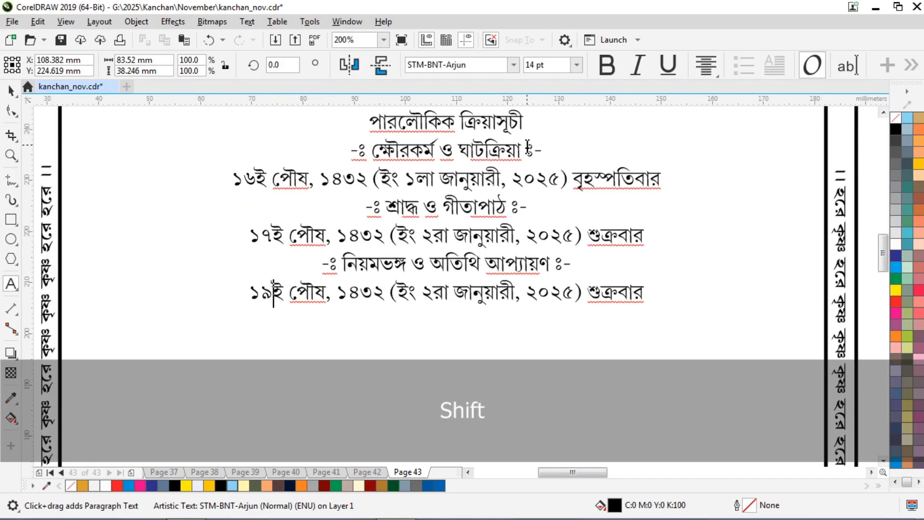
pyautogui.hotkey('shift', 'Right')
pyautogui.write('শে')
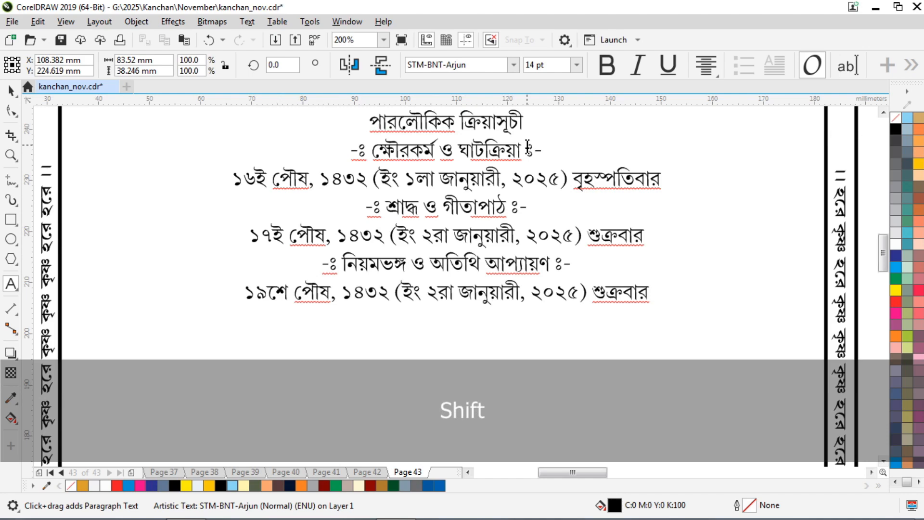
pyautogui.press('Right')
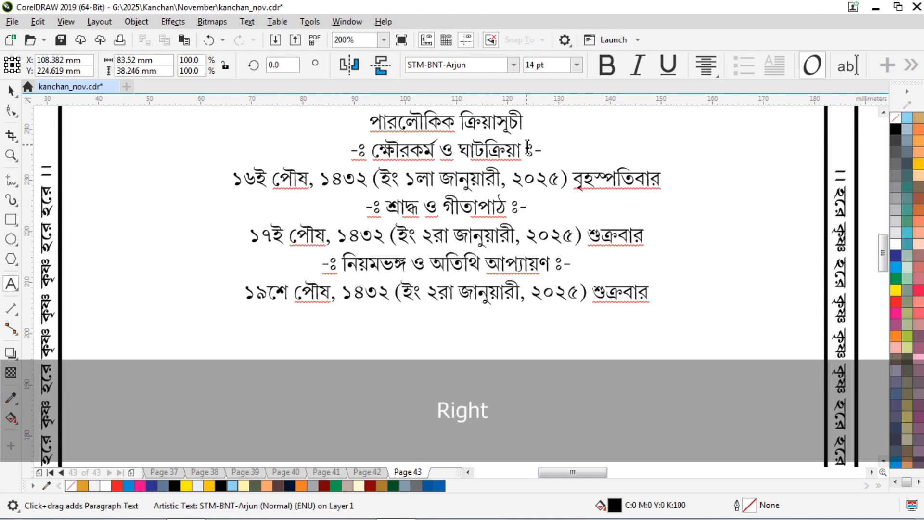
pyautogui.press('Right')
pyautogui.press('Right')
pyautogui.press('Right')
pyautogui.hotkey('shift', 'Left')
pyautogui.write('৪')
pyautogui.hotkey('shift', 'Right')
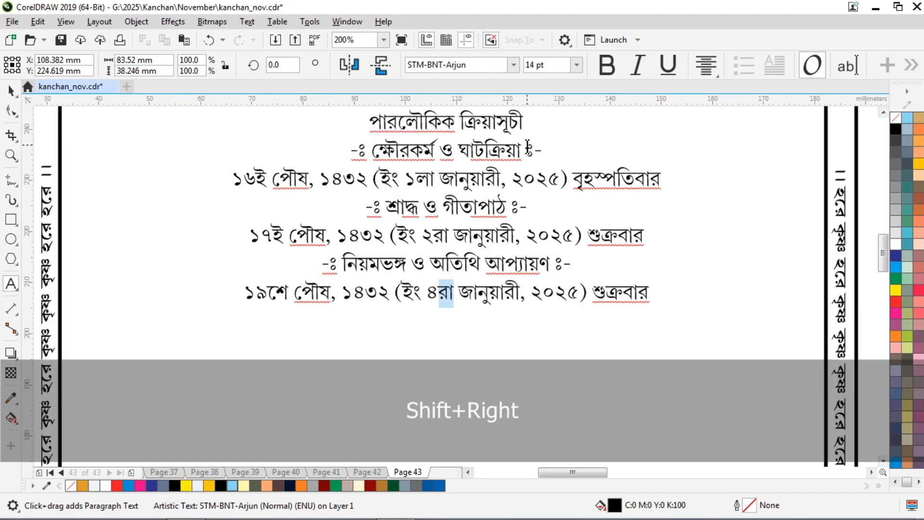
pyautogui.write('ঠ')
pyautogui.hotkey('shift', 'Left')
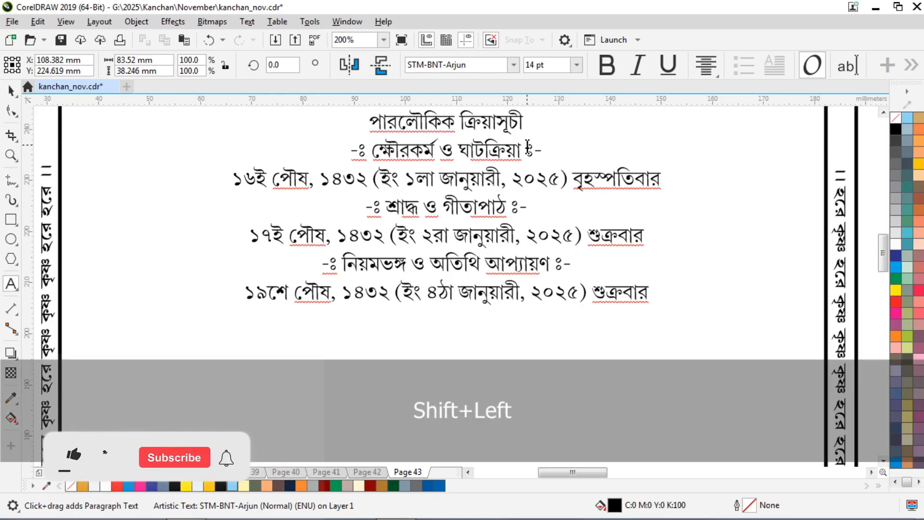
pyautogui.hotkey('shift', 'Left')
pyautogui.hotkey('shift', 'Left')
pyautogui.hotkey('shift', 'Left')
pyautogui.hotkey('shift', 'Left')
pyautogui.write('রবিবার')
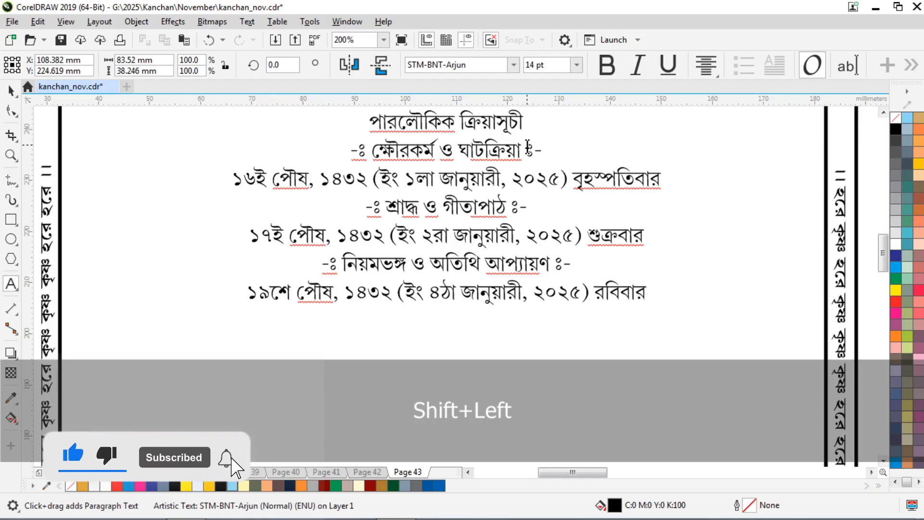
# Add the venue line স্থান ঃ “যুবদল ক্লাব” and append মধ্যাহ্নে to the রবিবার date.
pyautogui.press('Return')
pyautogui.write('স্থান ঃ ')
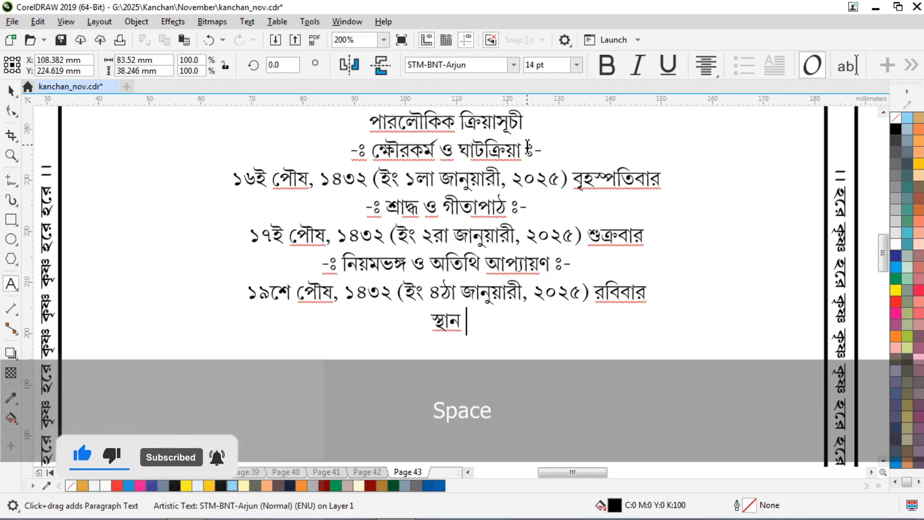
pyautogui.write('“যুব')
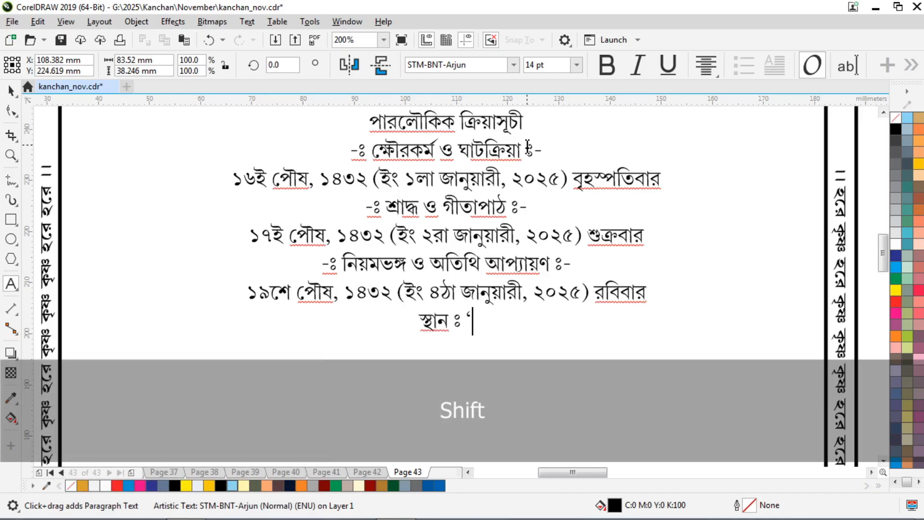
pyautogui.write('দল')
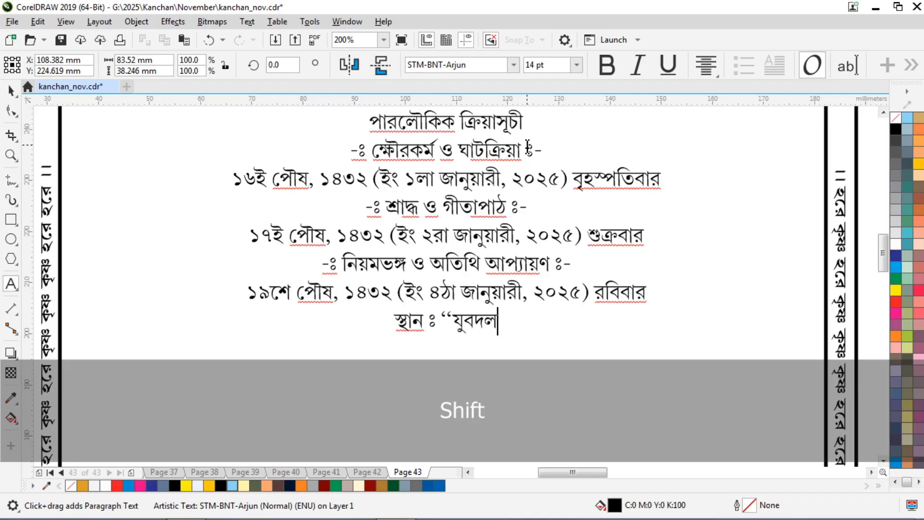
pyautogui.write(' ক্লাব”')
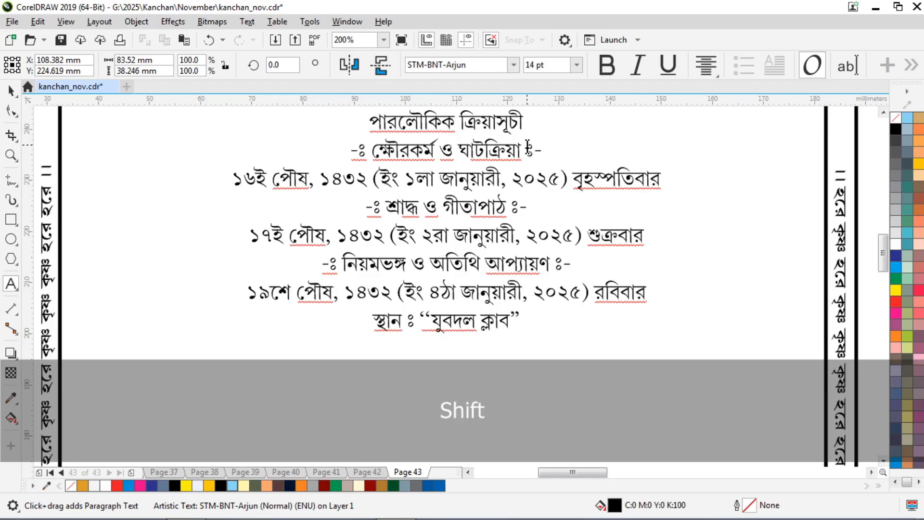
pyautogui.press('Up')
pyautogui.press('End')
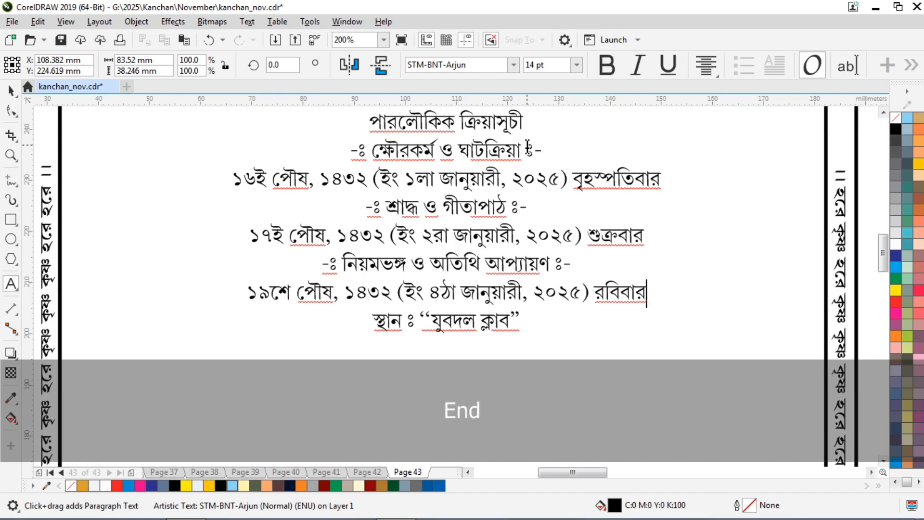
pyautogui.write('মধ্যাহ্নে')
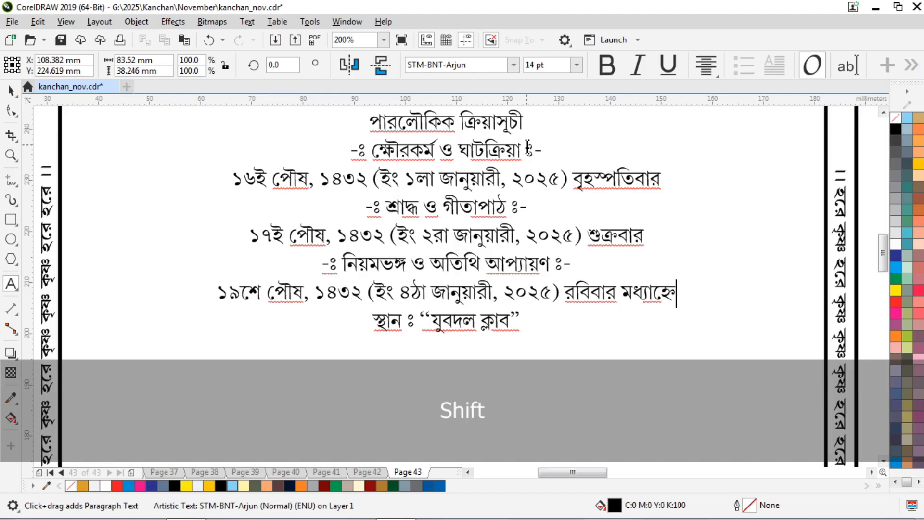
pyautogui.press('Down')
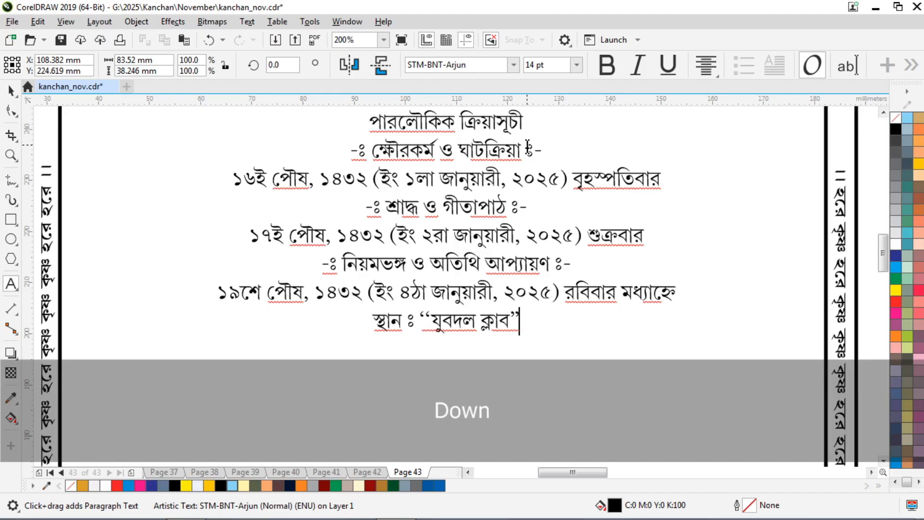
# Type the train directions from যাদবপুর স্টেশন ১নং প্ল্যাটফর্ম ending রিক্সায় যুবদল ক্লাব।.
pyautogui.press('Return')
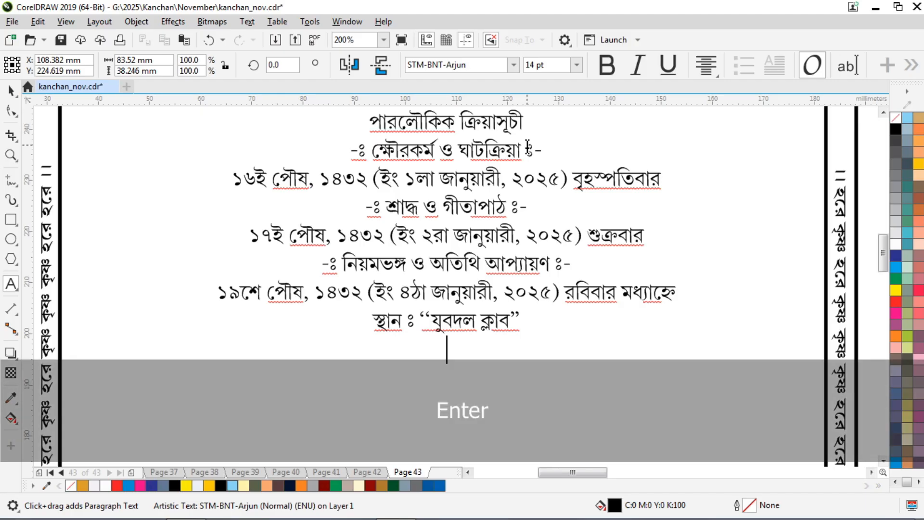
pyautogui.write('পথ নির্দেশ ')
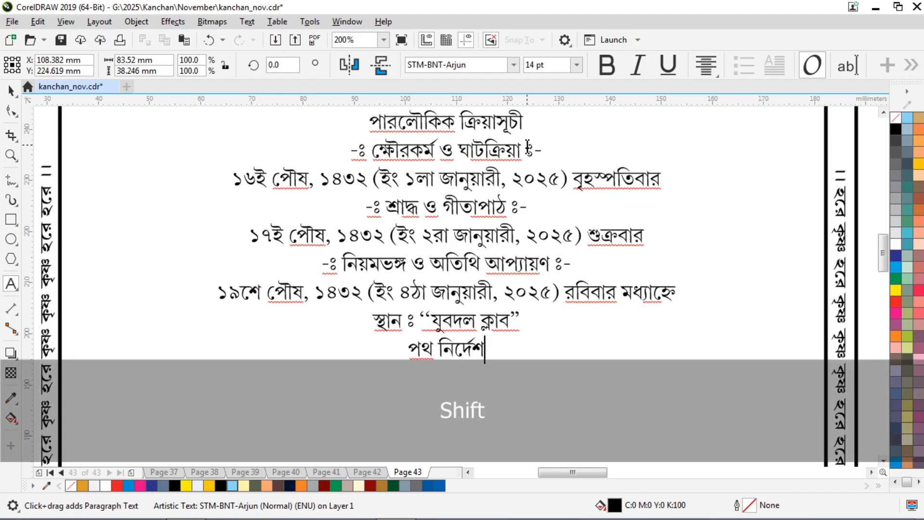
pyautogui.write('ঃ ট্রেন')
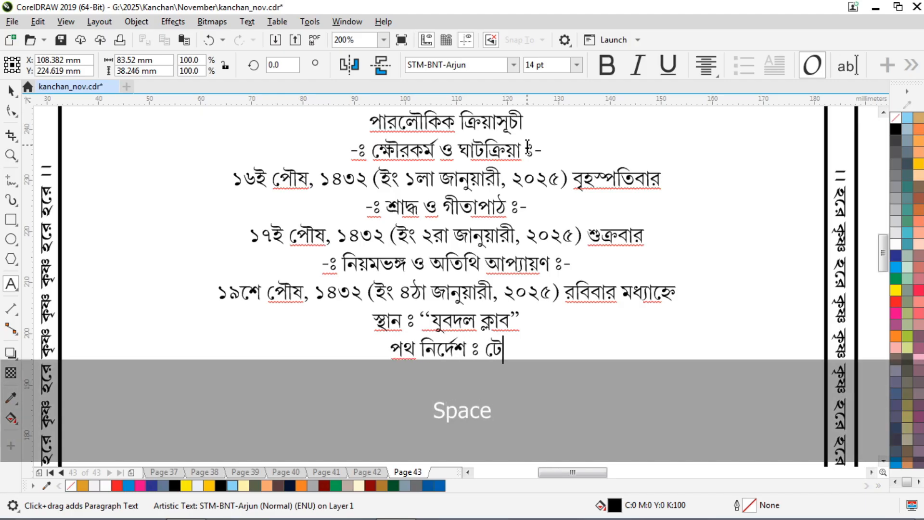
pyautogui.write(' পথে')
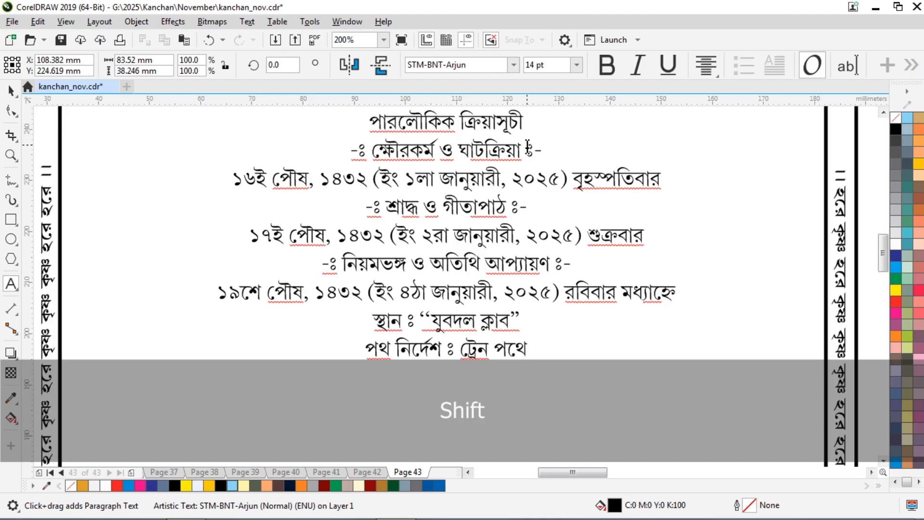
pyautogui.write(' -')
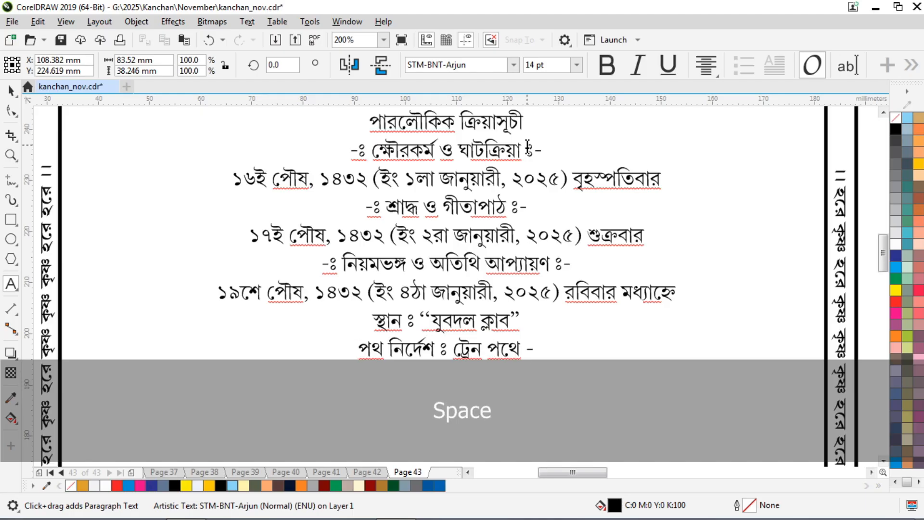
pyautogui.write(' যাদব')
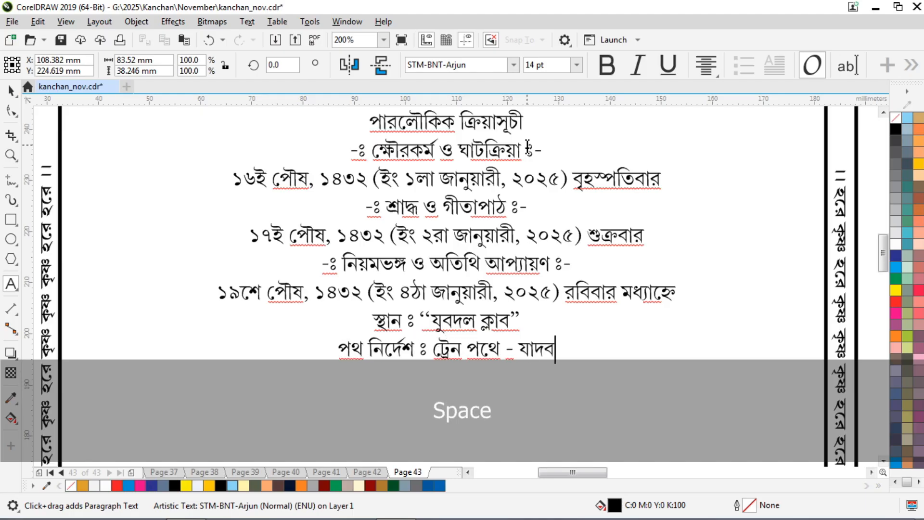
pyautogui.write('পুর')
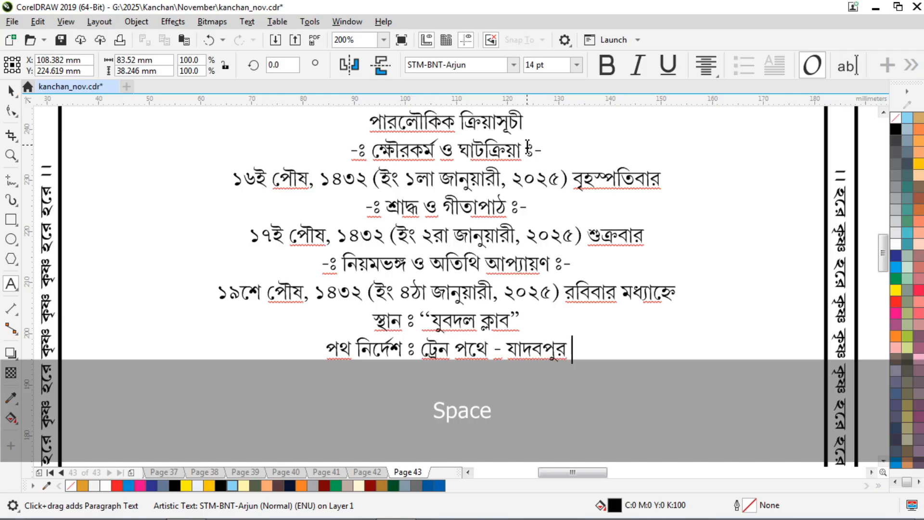
pyautogui.write(' স্টেস')
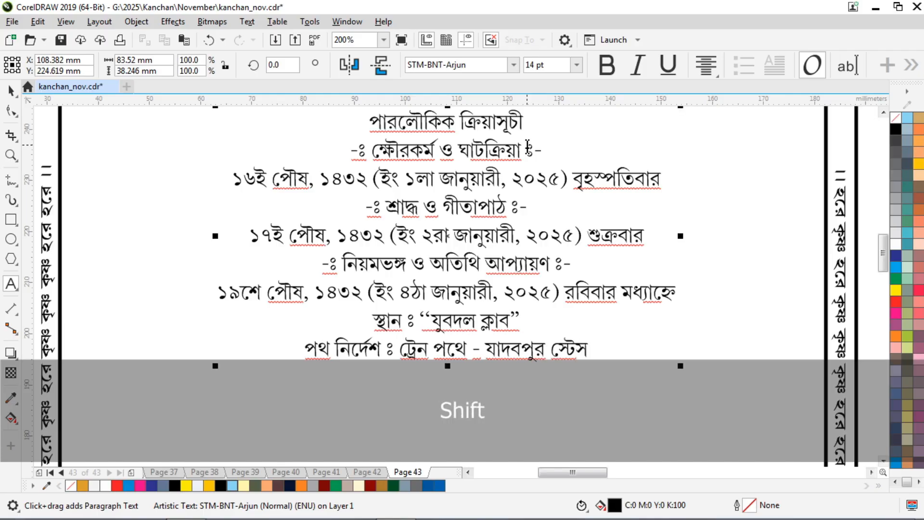
pyautogui.write('ন')
pyautogui.press('BackSpace')
pyautogui.press('BackSpace')
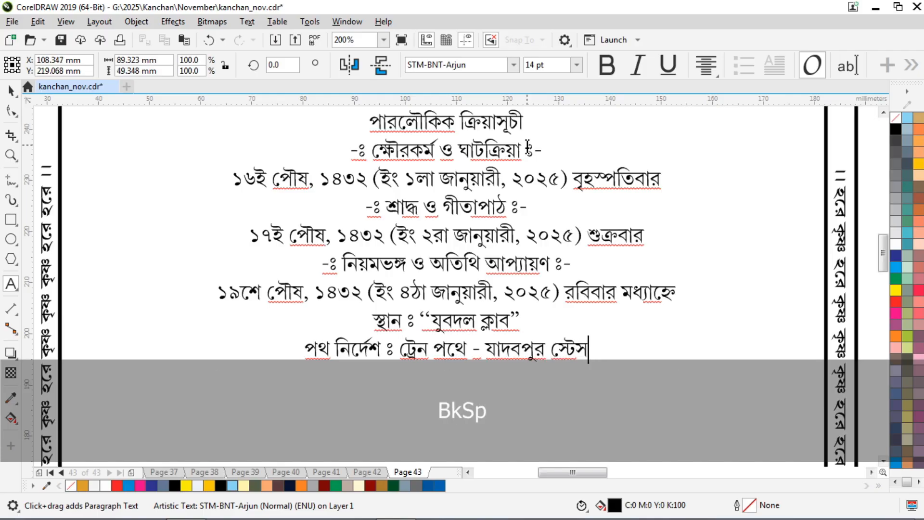
pyautogui.write('শন ১নং প্ল')
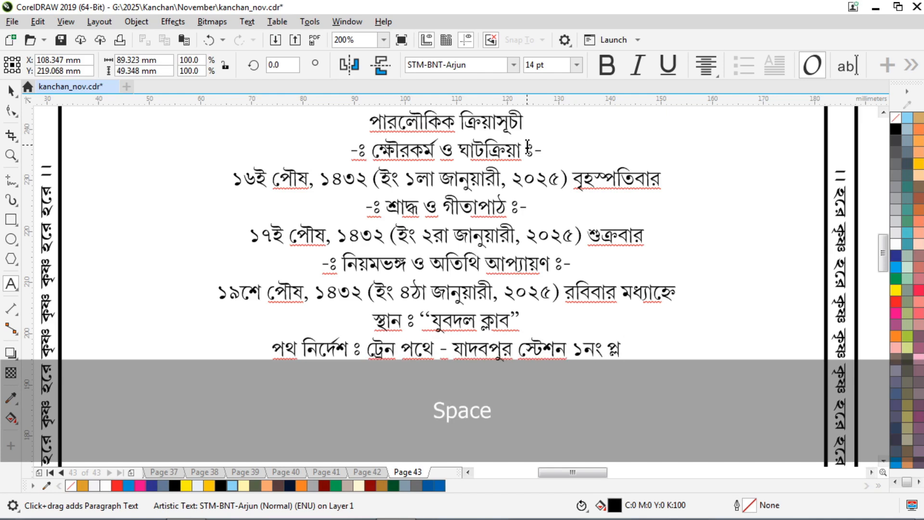
pyautogui.write('্যাটফর্ম')
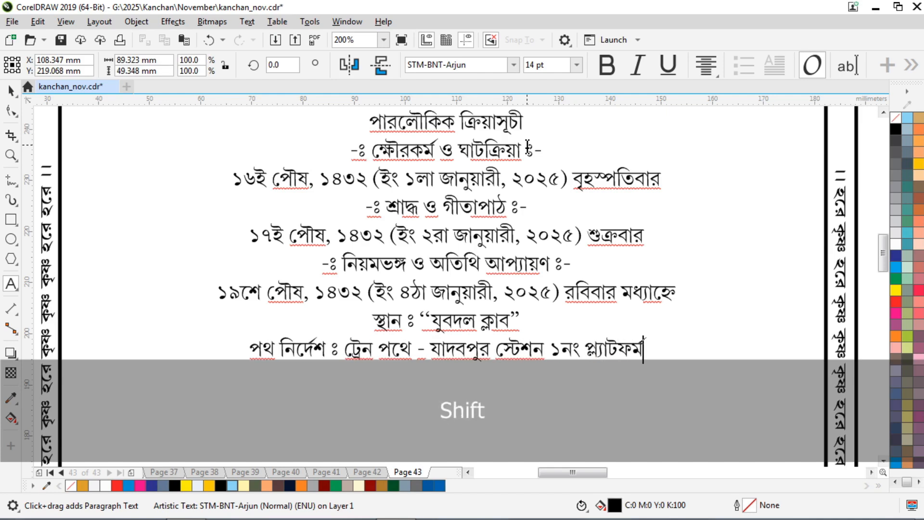
pyautogui.write(' হইতে ')
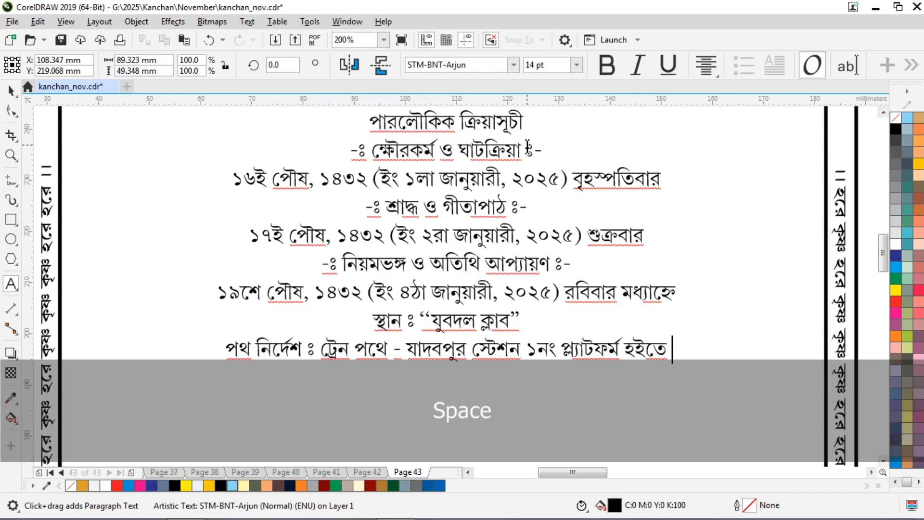
pyautogui.write('ব্রিজের নীচে থেকে')
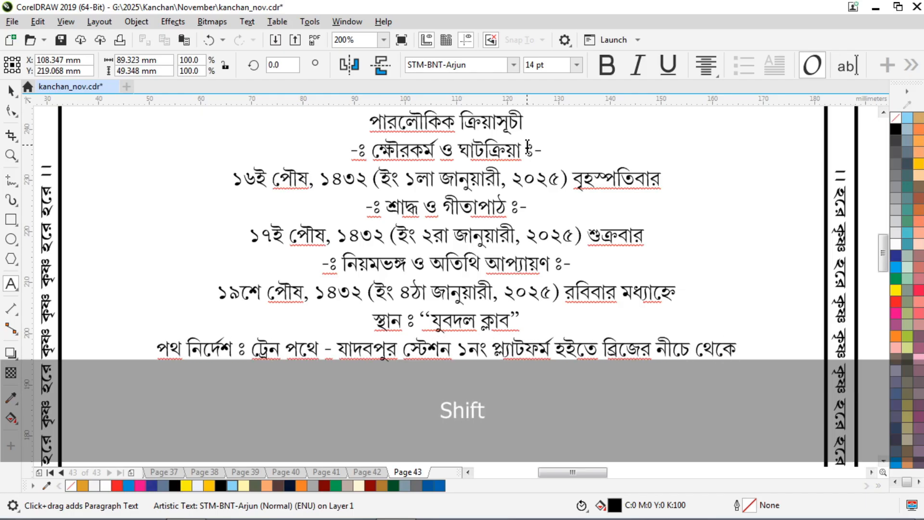
pyautogui.press('Return')
pyautogui.write('রিক্সায়')
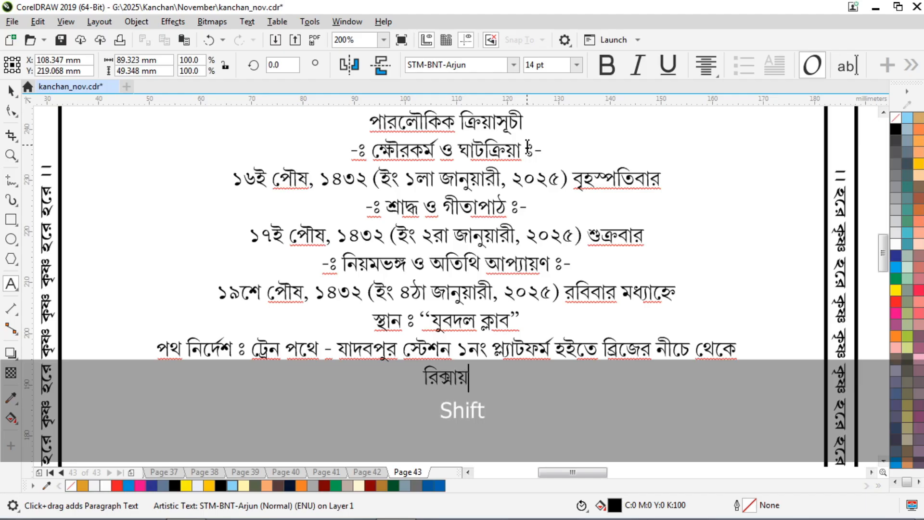
pyautogui.write(' যুবদল ক্লাব')
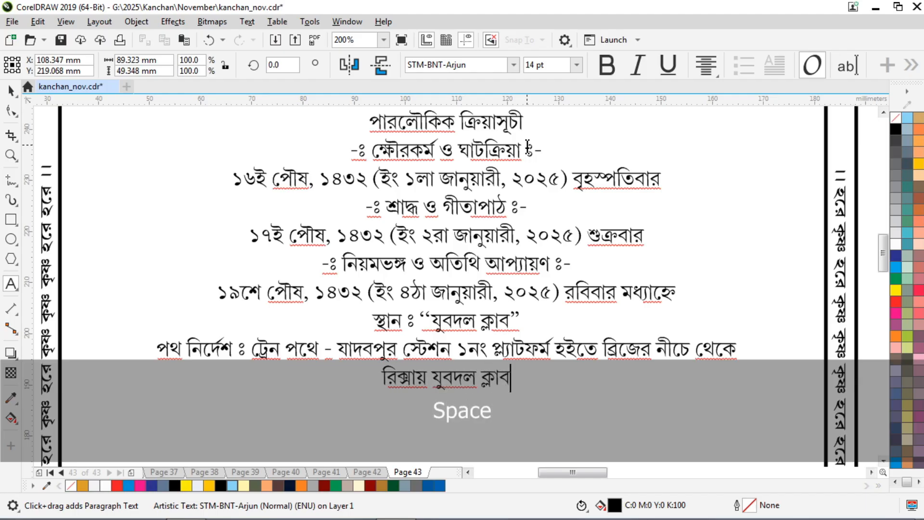
pyautogui.write('।')
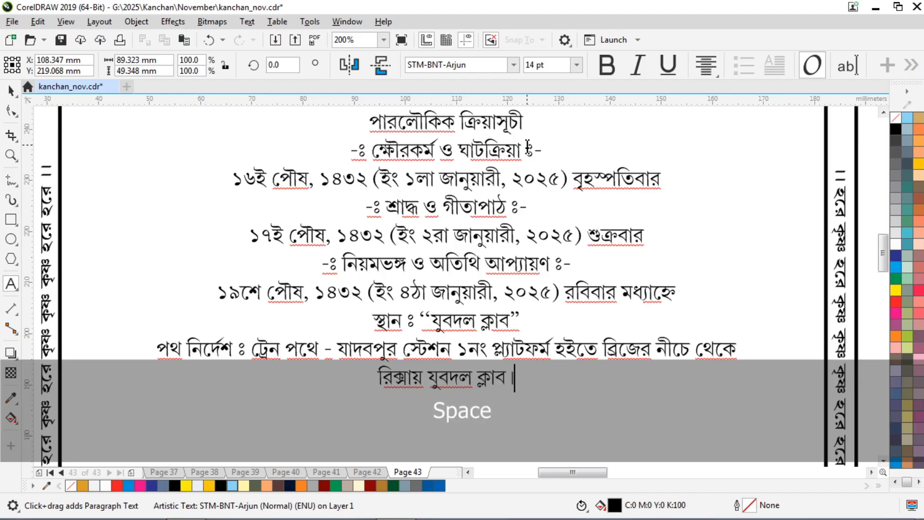
pyautogui.press('Return')
# Type the bus route: বাস পথে - বাঘাযতীন মোড় হইতে রিক্সাপথে যুবদল ক্লাব।.
pyautogui.write('বাস')
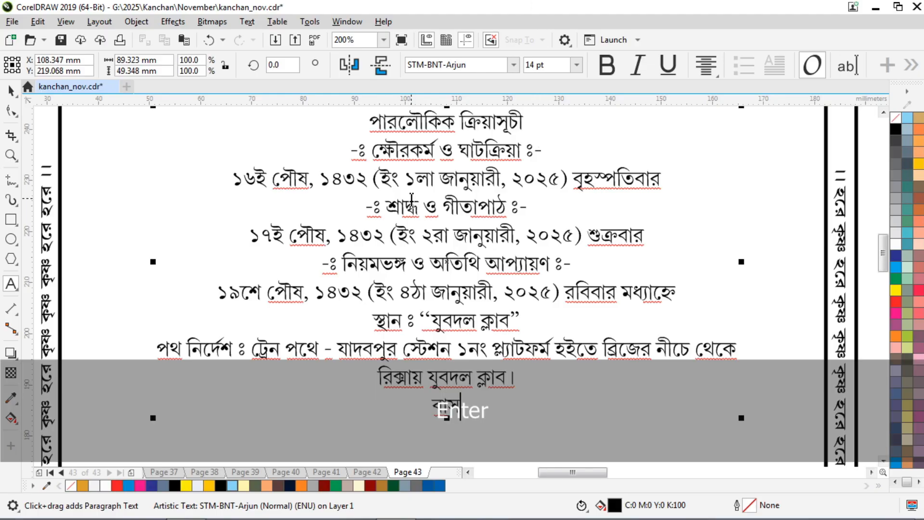
pyautogui.scroll(-1, 411, 200)
pyautogui.scroll(2, 427, 313)
pyautogui.write('পথে')
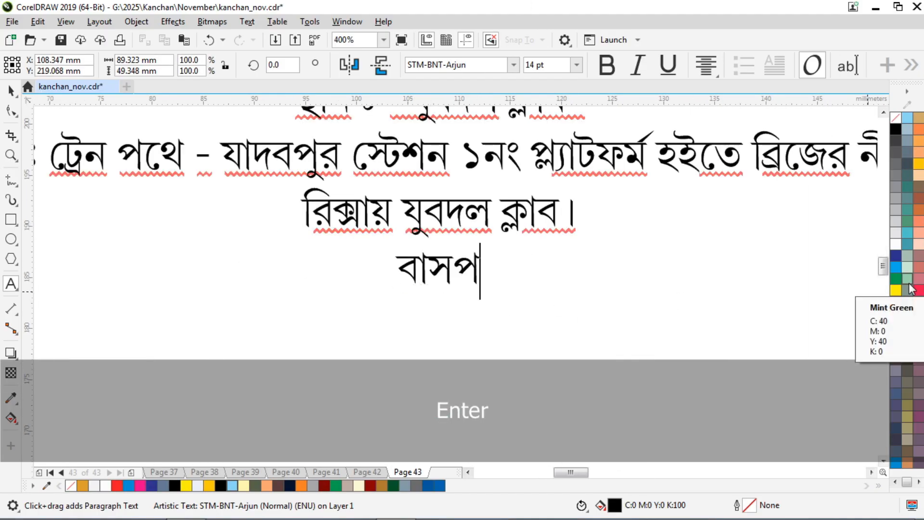
pyautogui.press('Left')
pyautogui.press('Left')
pyautogui.press('Left')
pyautogui.press('End')
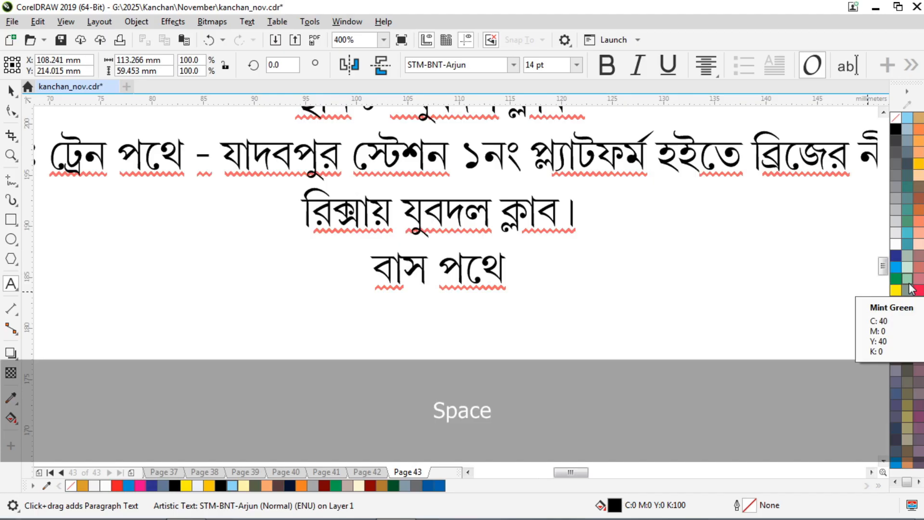
pyautogui.write('-')
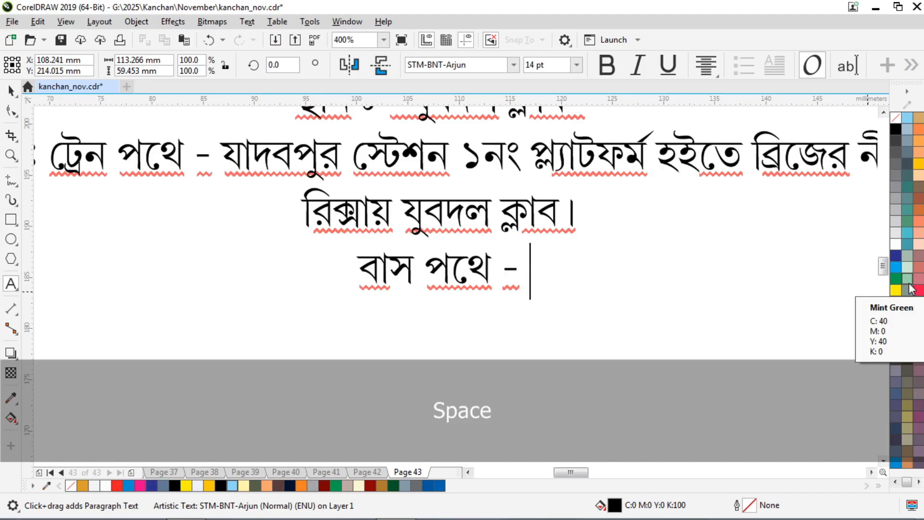
pyautogui.write(' বাঘাযতীন ')
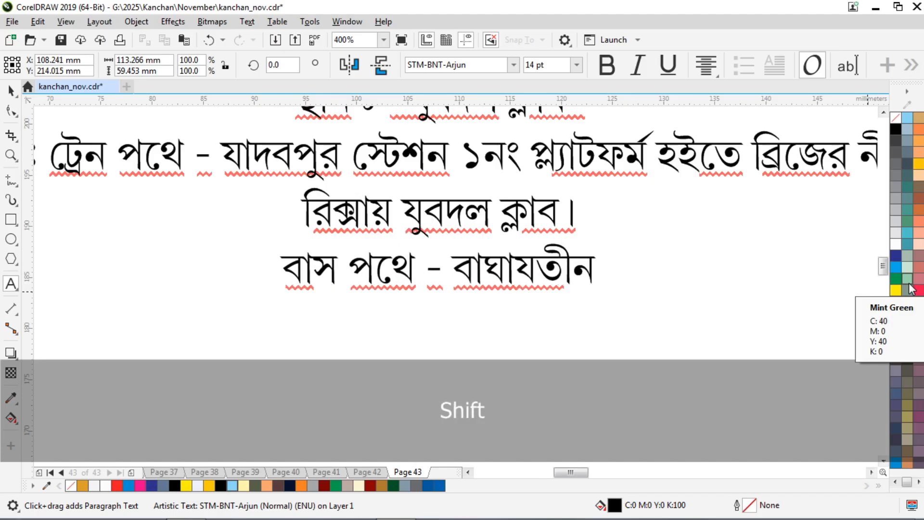
pyautogui.write('মোড় হ')
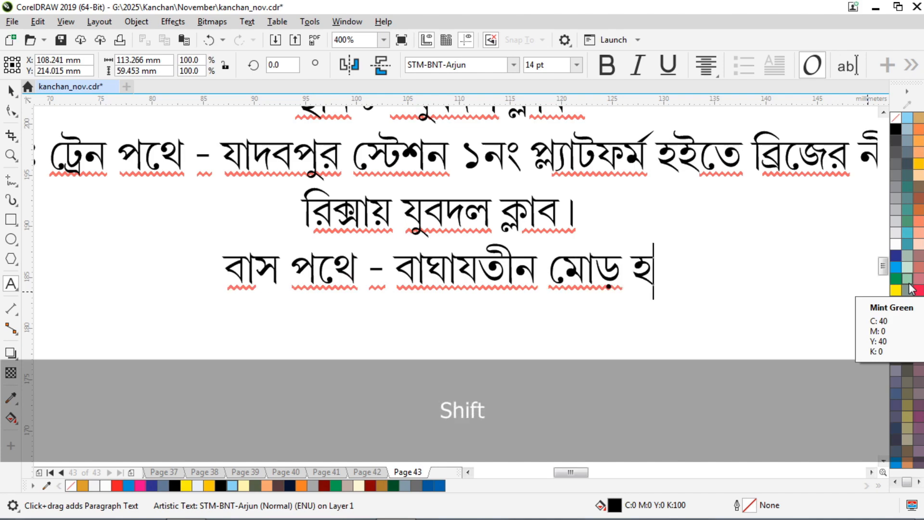
pyautogui.write('ইতে রিক্সাপথে')
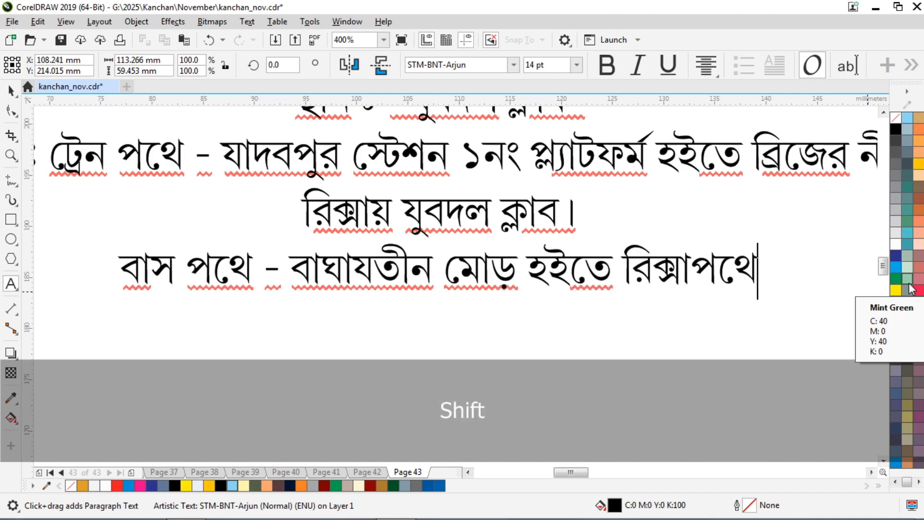
pyautogui.write(' যুব')
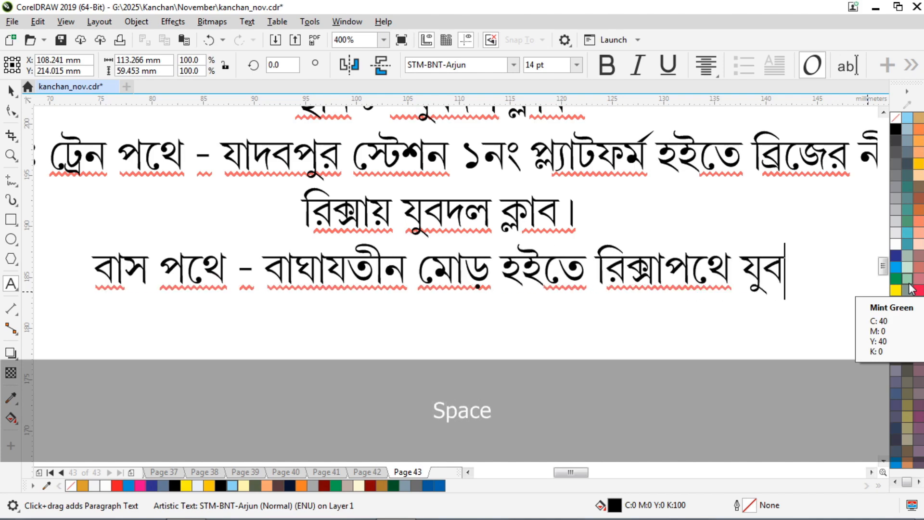
pyautogui.write('দল ক্লাব।')
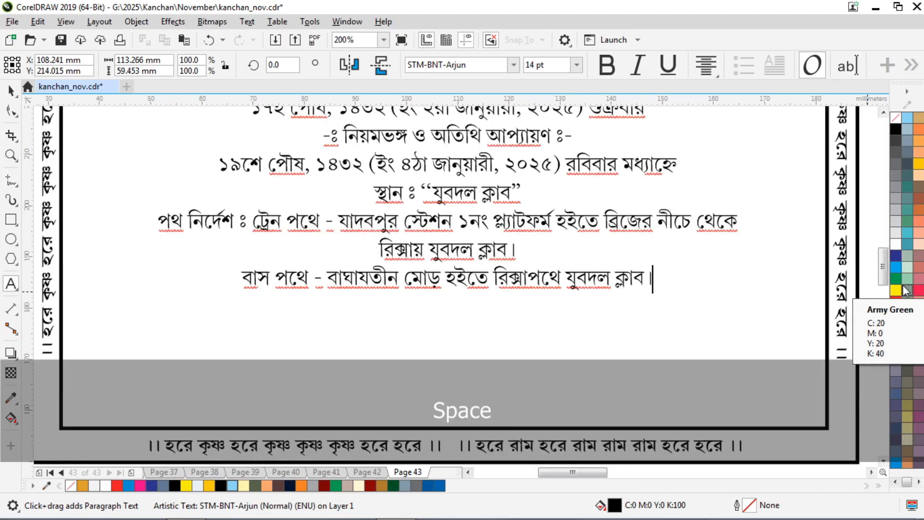
pyautogui.scroll(-1, 917, 287)
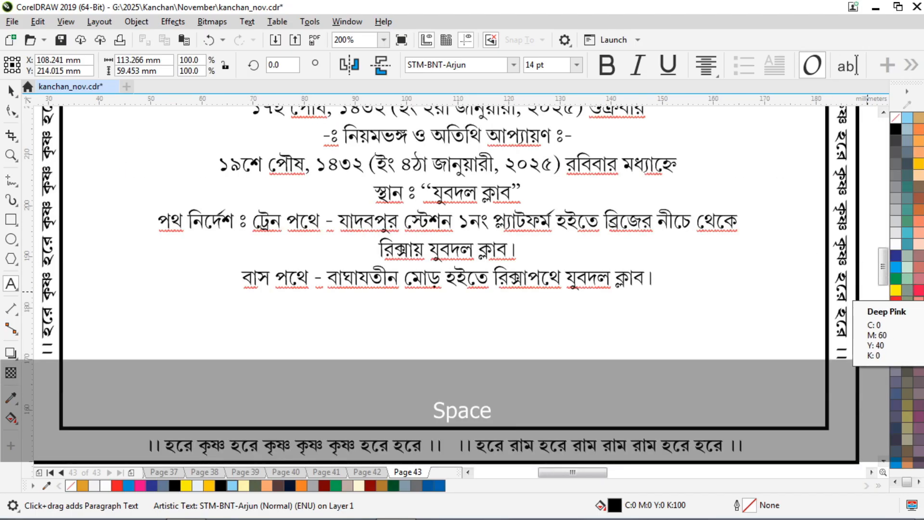
# Add a দূরভাষ ঃ line below the bus route listing two contact phone numbers separated by a slash.
pyautogui.press('Return')
pyautogui.write('দূরভাষ ')
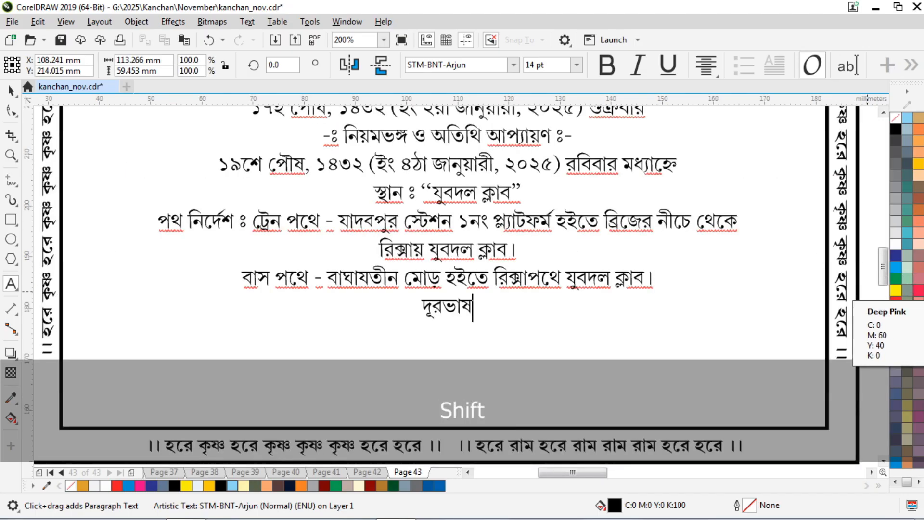
pyautogui.write('ঃ ')
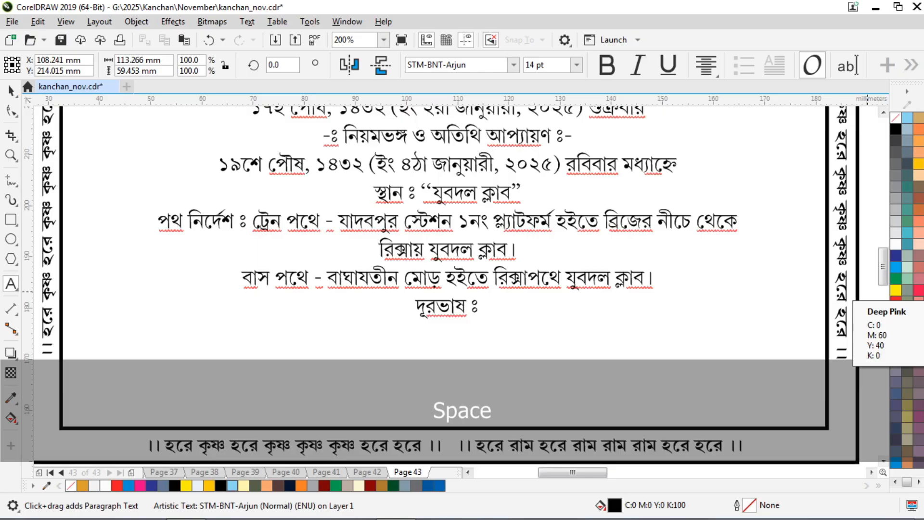
pyautogui.write('৯')
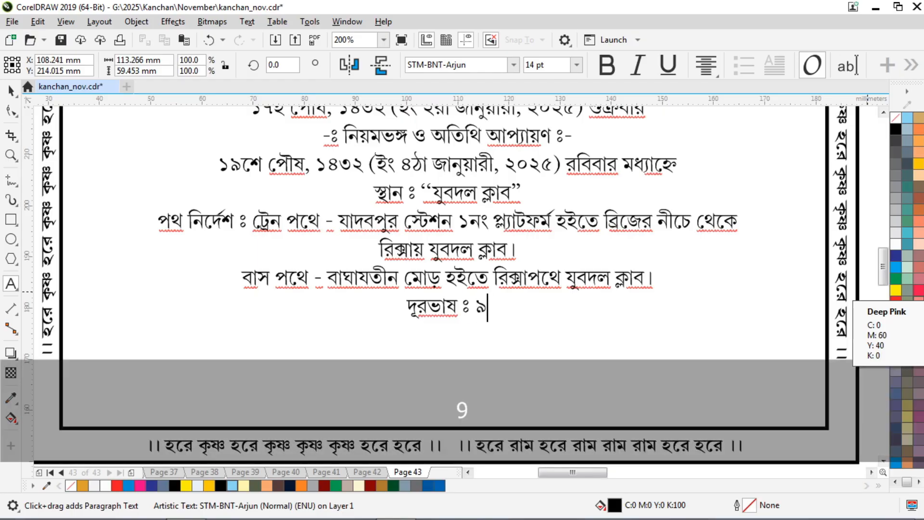
pyautogui.write('০০০০ ০০০০১')
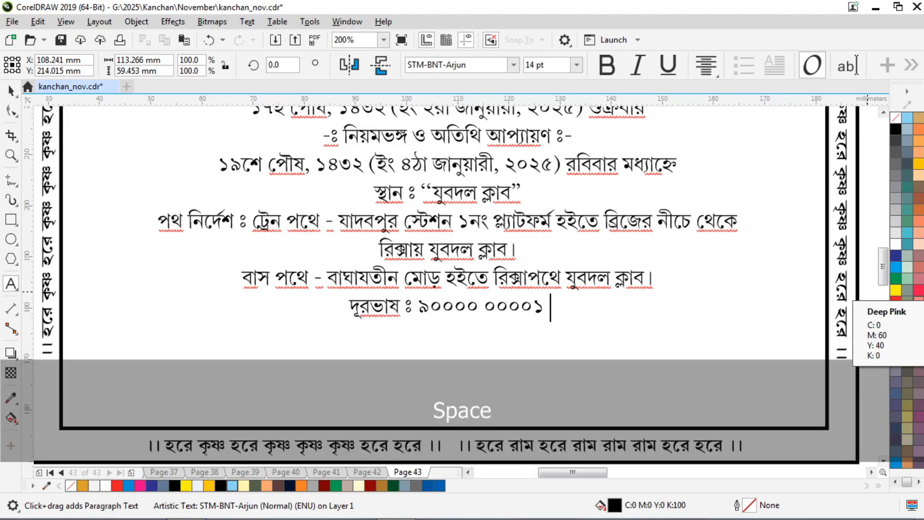
pyautogui.hotkey('alt', '4')
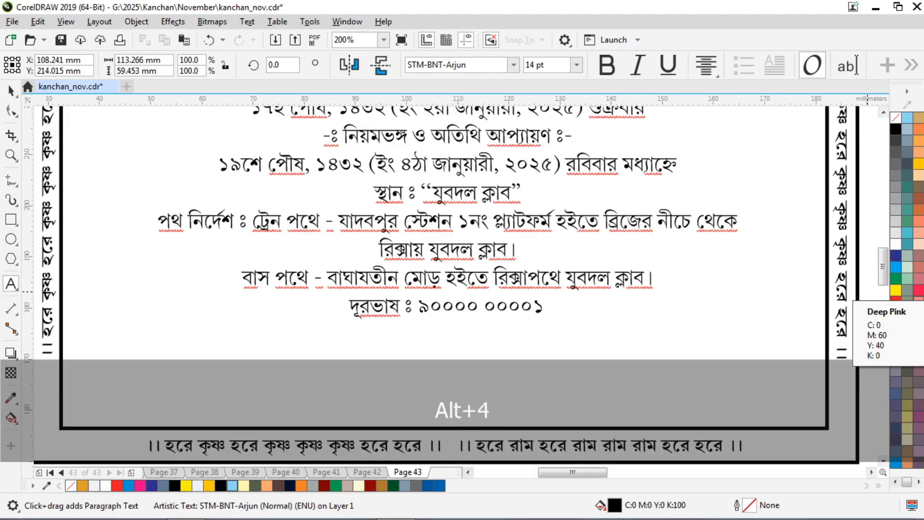
pyautogui.hotkey('alt', '4')
pyautogui.press('BackSpace')
pyautogui.write('/')
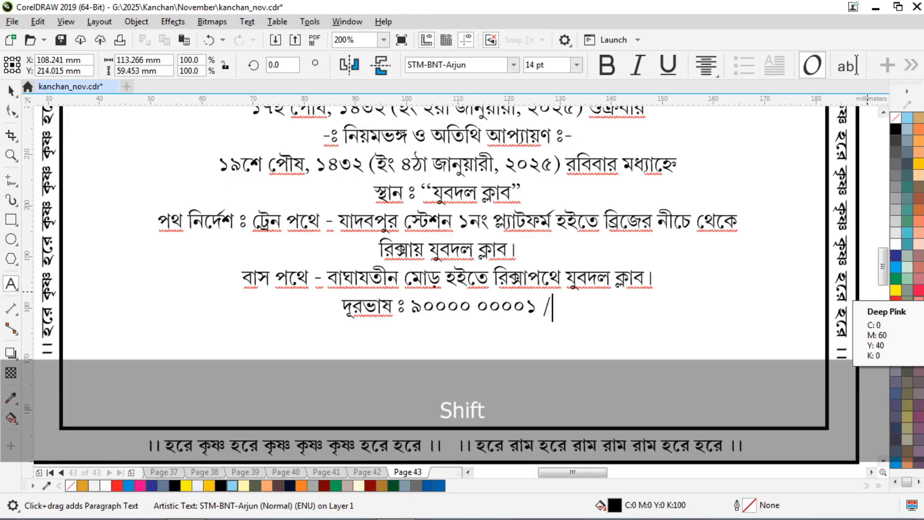
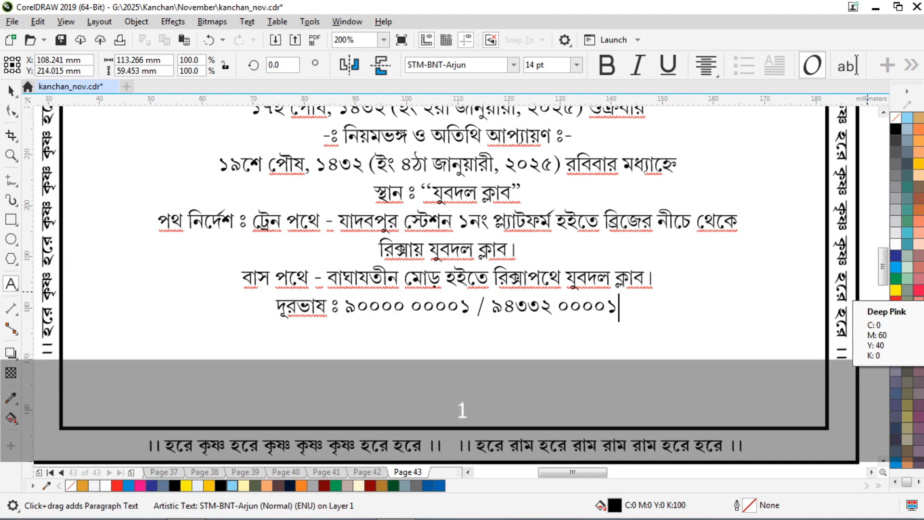
# Nudge the schedule text block down slightly, then deselect it.
pyautogui.scroll(-1, 621, 346)
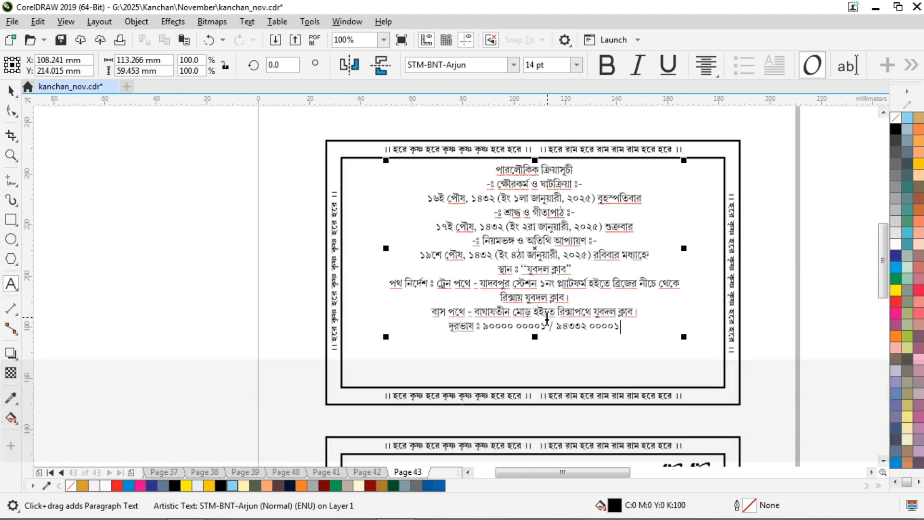
pyautogui.scroll(1, 576, 198)
pyautogui.scroll(-1, 466, 189)
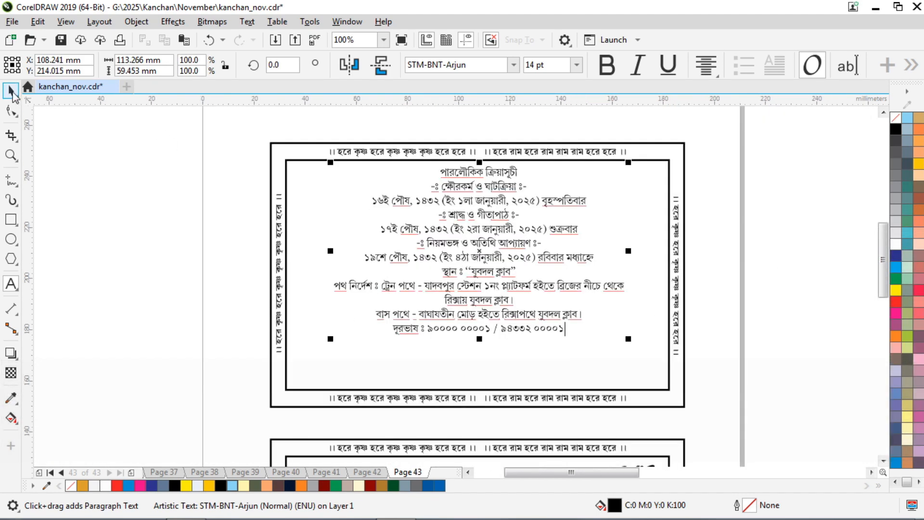
pyautogui.click(13, 92)
pyautogui.scroll(1, 483, 182)
pyautogui.press('Down')
pyautogui.scroll(-1, 381, 209)
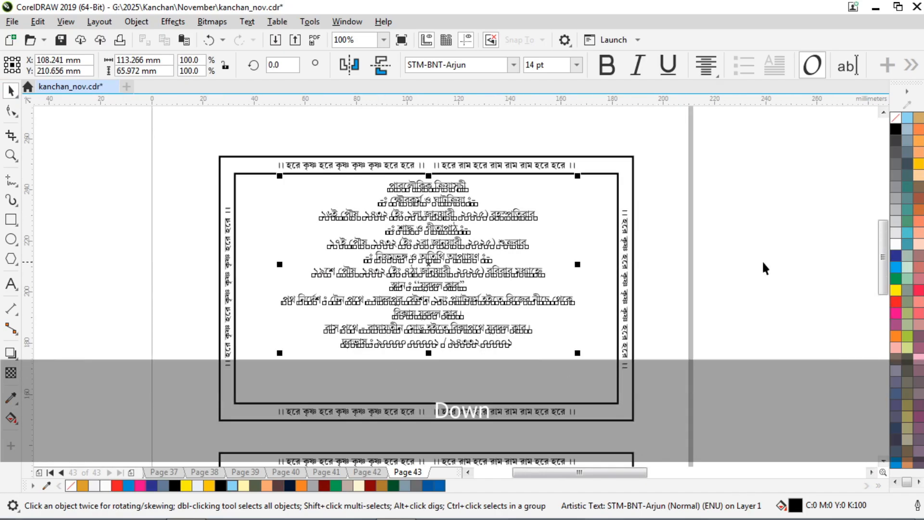
pyautogui.click(782, 232)
pyautogui.press('BackSpace')
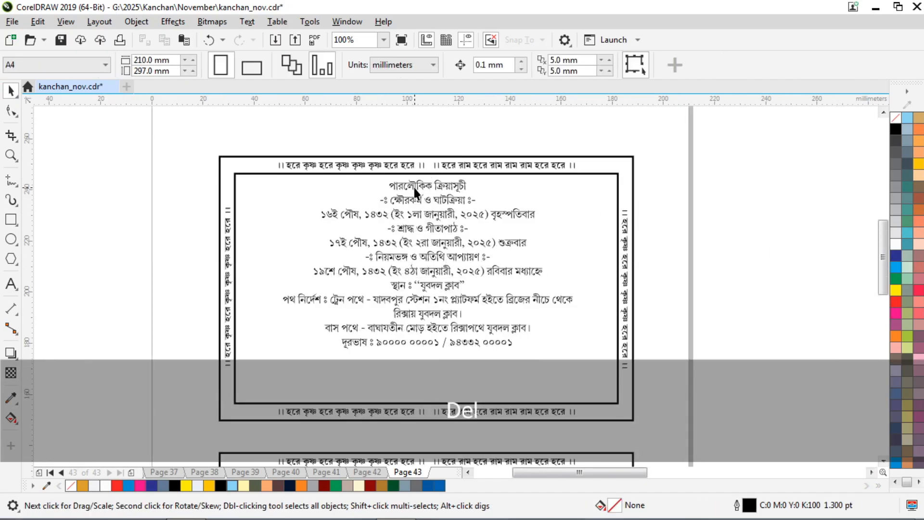
# Nudge the schedule text down once more, checking it against the inner border frame.
pyautogui.click(429, 185)
pyautogui.scroll(1, 429, 181)
pyautogui.press('Down')
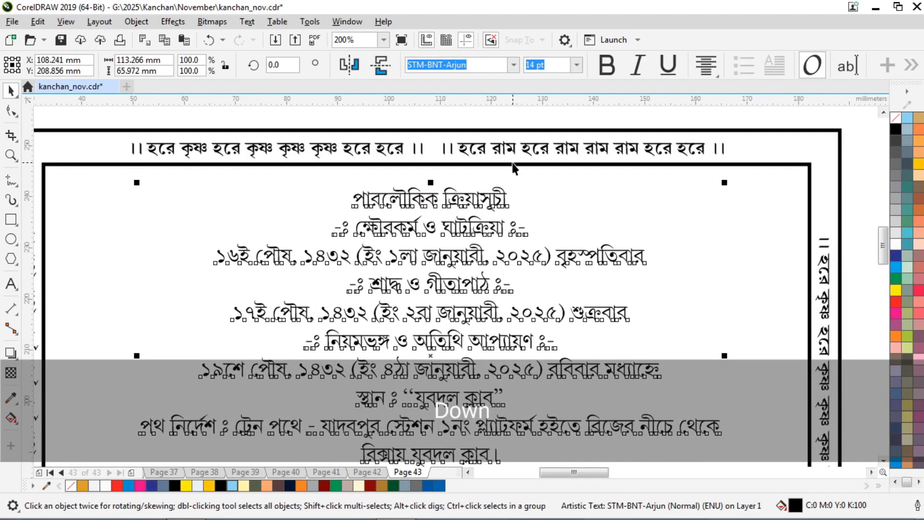
pyautogui.keyDown('shift'); pyautogui.click(512, 164); pyautogui.keyUp('shift')
pyautogui.scroll(-1, 472, 181)
pyautogui.click(822, 162)
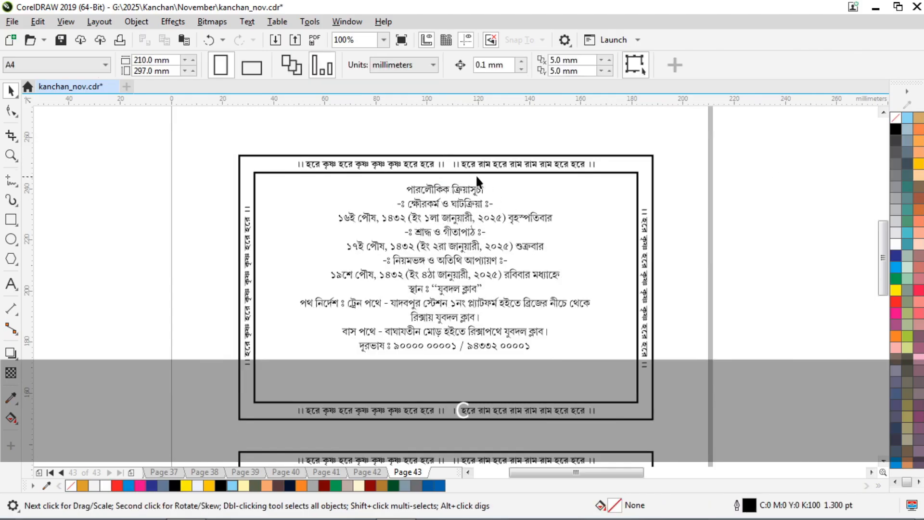
pyautogui.scroll(1, 464, 172)
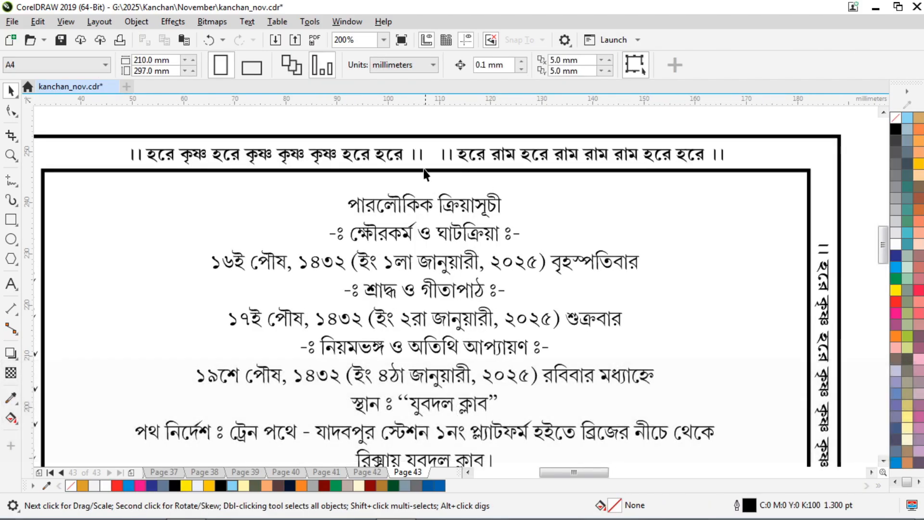
pyautogui.click(10, 284)
# Make the title পারলৌকিক ক্রিয়াসূচী bold at 25 pt.
pyautogui.click(339, 204)
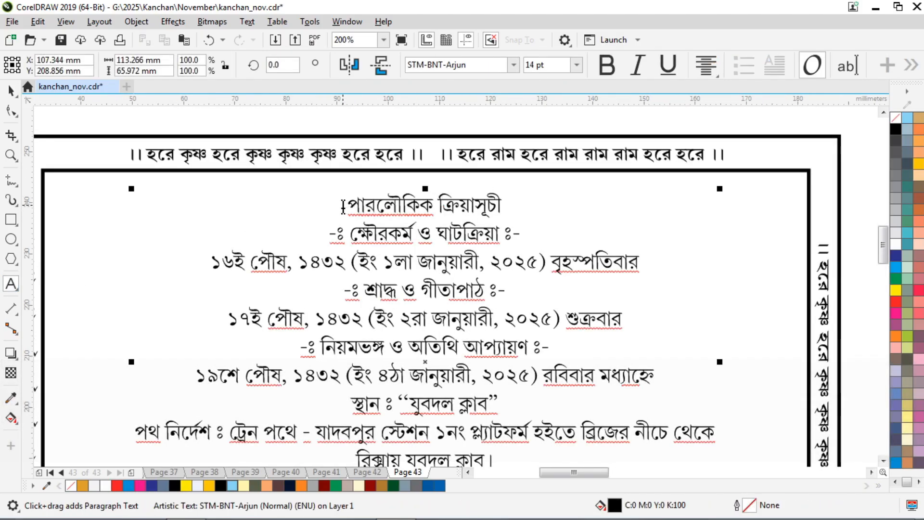
pyautogui.moveTo(339, 204); pyautogui.dragTo(501, 206)
pyautogui.click(607, 65)
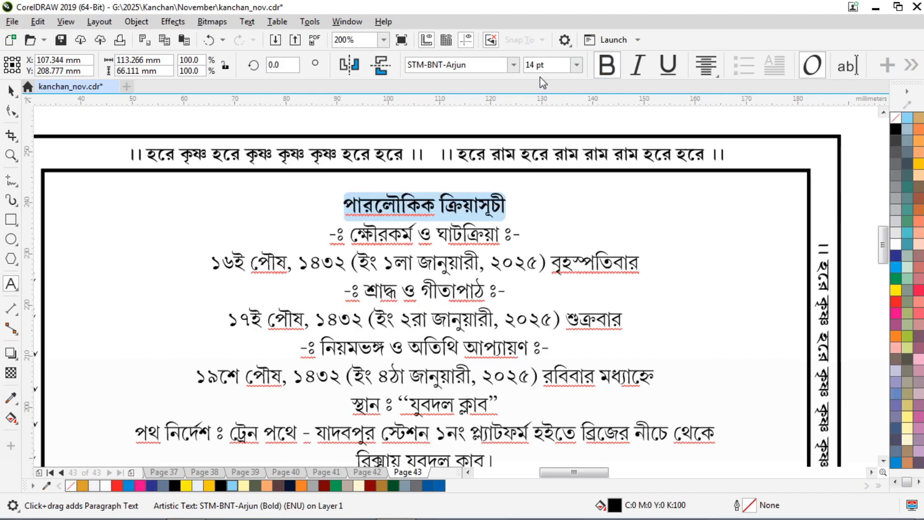
pyautogui.click(536, 65)
pyautogui.write('25')
pyautogui.press('Return')
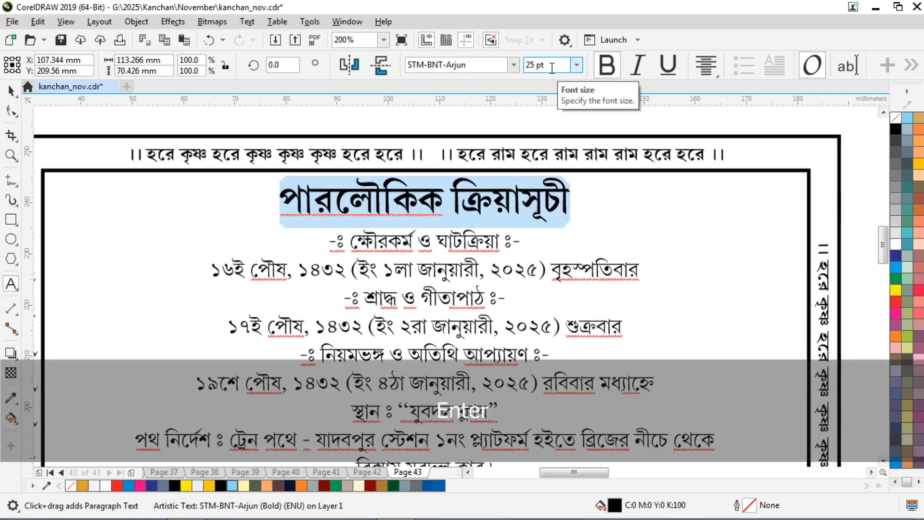
# Nudge the whole schedule text block down a little.
pyautogui.click(9, 89)
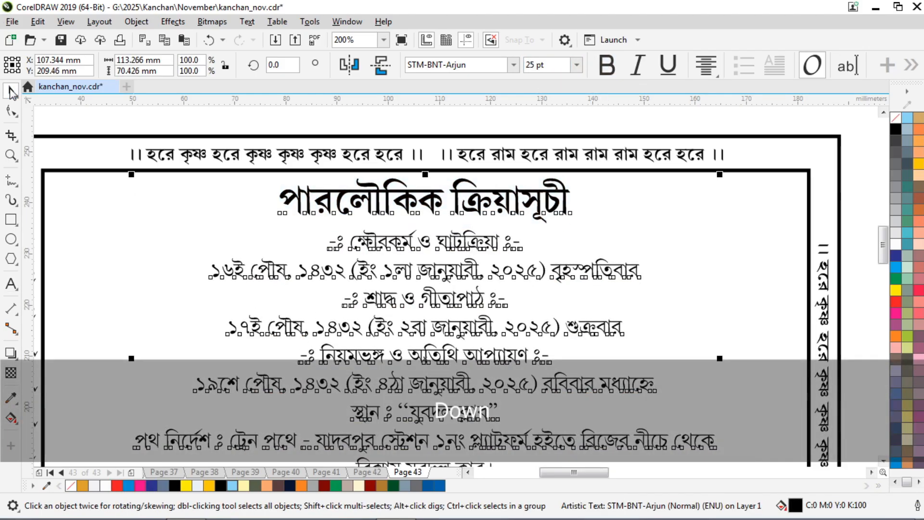
pyautogui.press('Down')
pyautogui.press('Down')
pyautogui.press('Down')
pyautogui.press('Down')
pyautogui.press('Down')
pyautogui.press('Down')
pyautogui.press('Down')
pyautogui.press('Down')
pyautogui.press('Down')
pyautogui.scroll(-1, 312, 153)
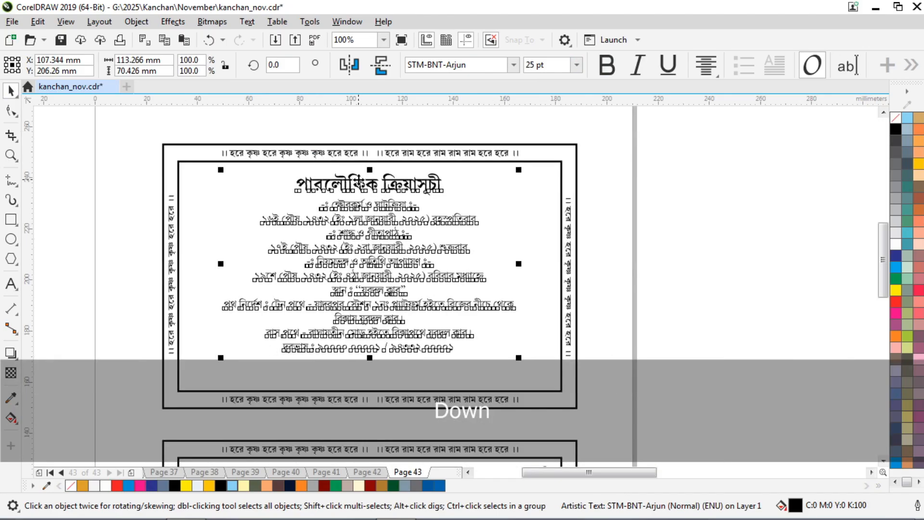
pyautogui.scroll(1, 356, 179)
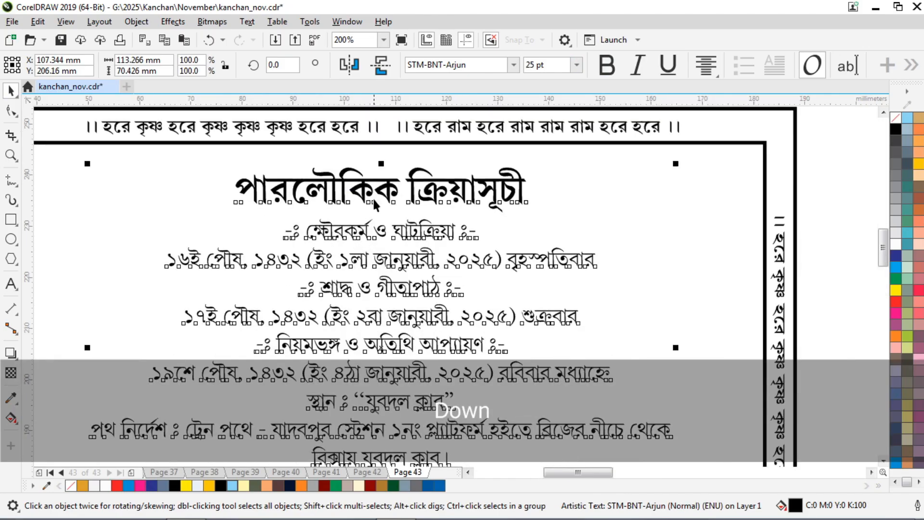
# Make the first two section headings bold at 16 pt.
pyautogui.click(9, 285)
pyautogui.moveTo(285, 232); pyautogui.dragTo(476, 232)
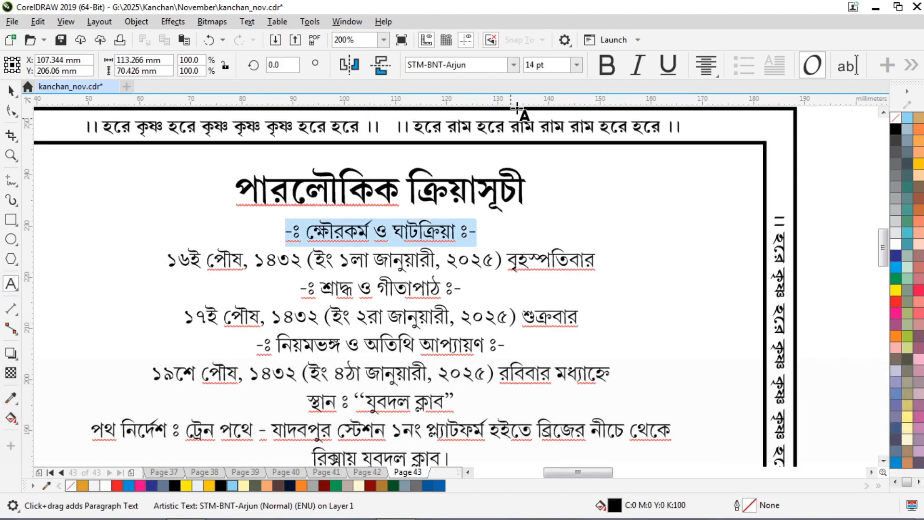
pyautogui.click(607, 65)
pyautogui.click(494, 64)
pyautogui.hotkey('ctrl', 'a')
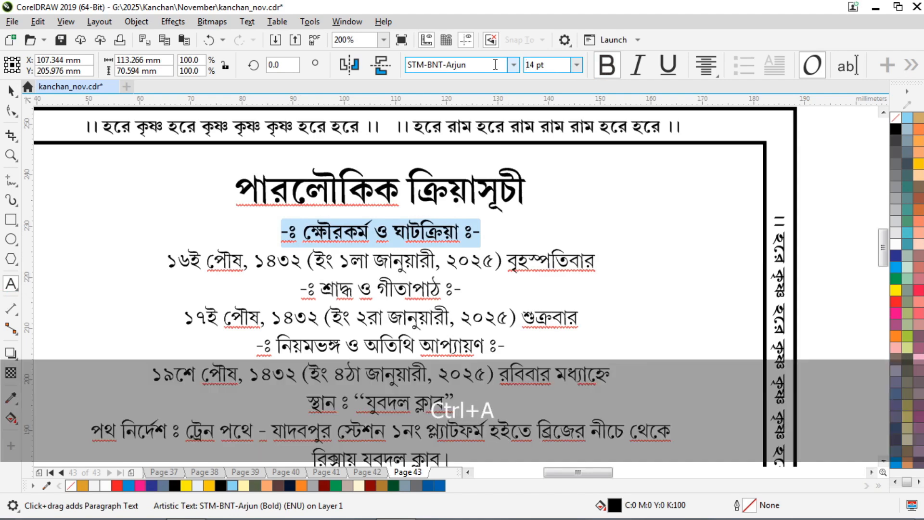
pyautogui.write('16')
pyautogui.press('Return')
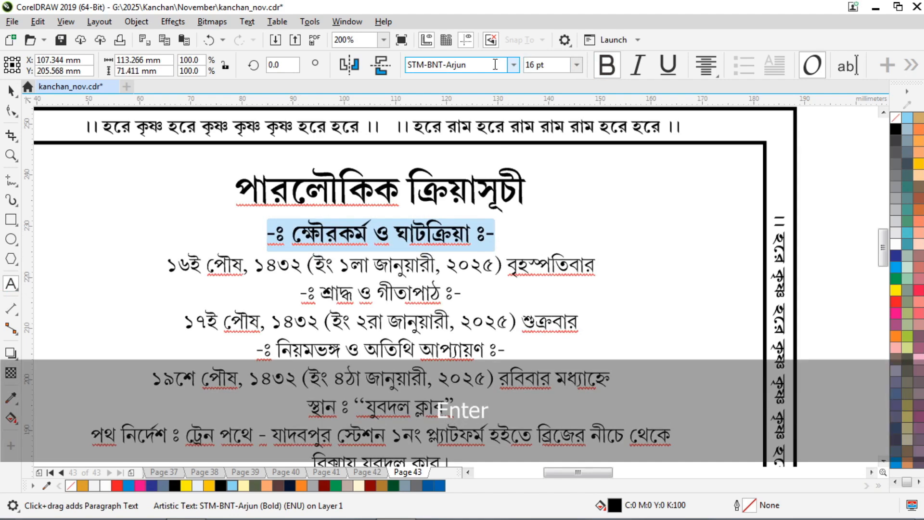
pyautogui.click(393, 291)
pyautogui.moveTo(476, 293); pyautogui.dragTo(299, 295)
pyautogui.click(613, 71)
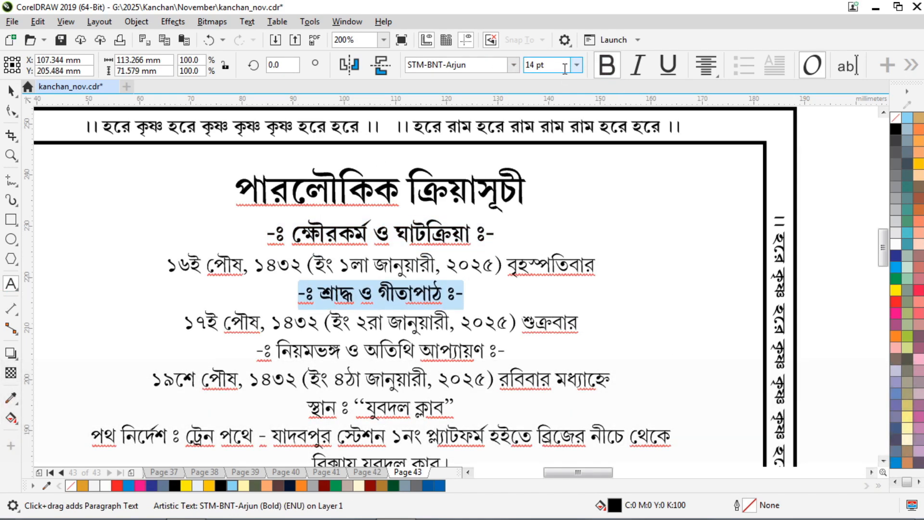
pyautogui.click(564, 68)
pyautogui.hotkey('ctrl', 'a')
pyautogui.write('16')
pyautogui.press('Return')
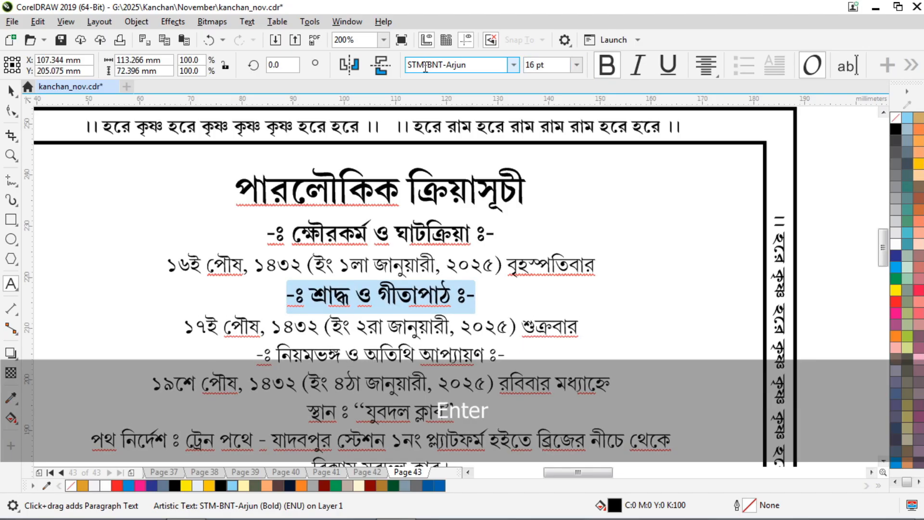
# Make the third section heading and the venue line স্থান ঃ “যুবদল ক্লাব” bold at 16 pt.
pyautogui.scroll(-1, 460, 192)
pyautogui.scroll(1, 432, 286)
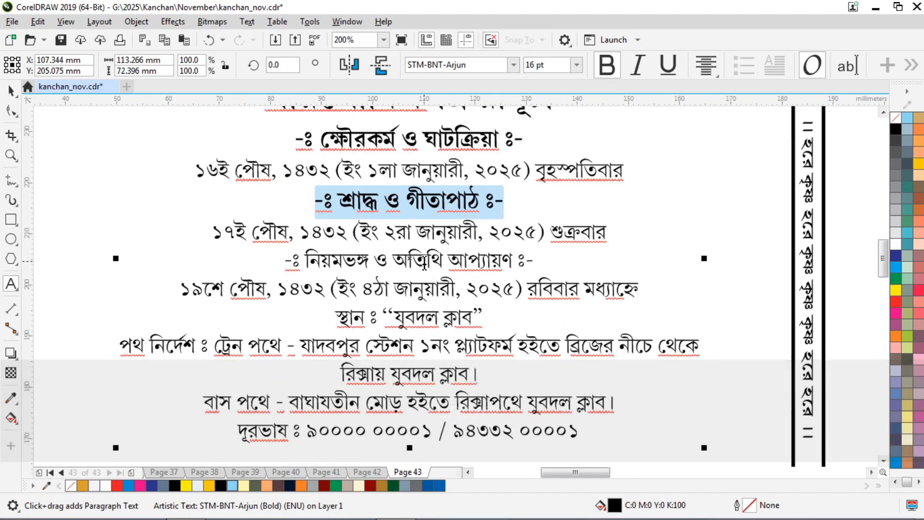
pyautogui.click(423, 263)
pyautogui.moveTo(533, 263); pyautogui.dragTo(285, 264)
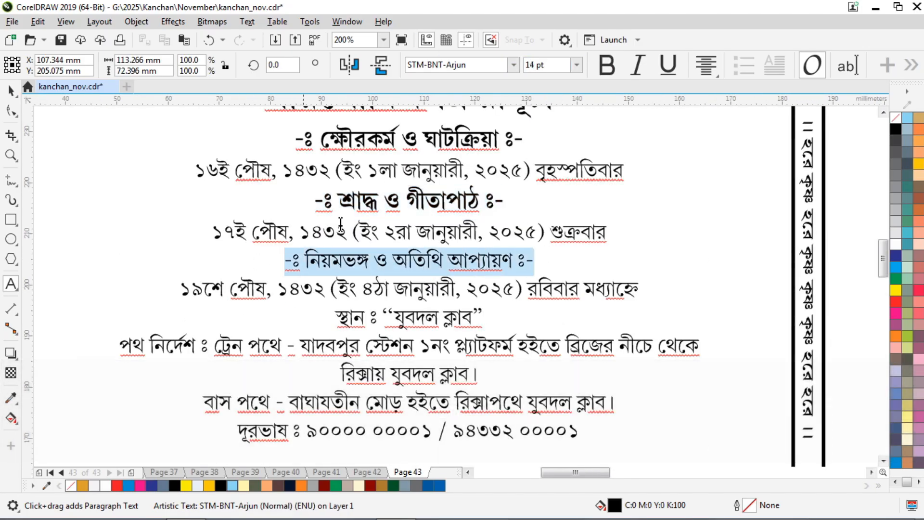
pyautogui.click(605, 68)
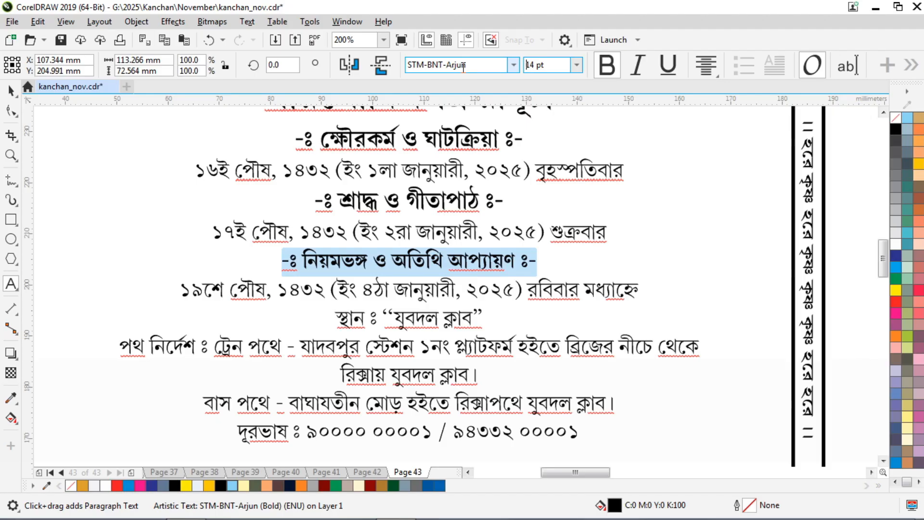
pyautogui.write('16')
pyautogui.press('Return')
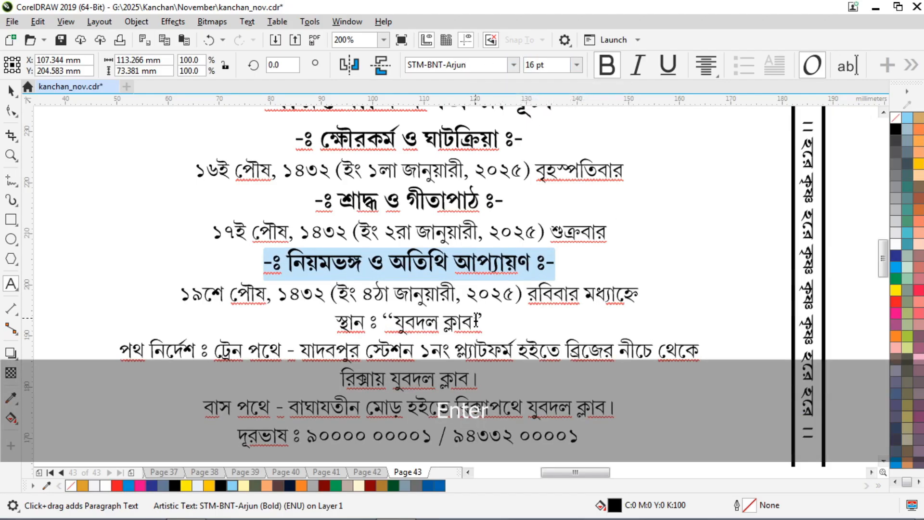
pyautogui.moveTo(481, 321); pyautogui.dragTo(336, 322)
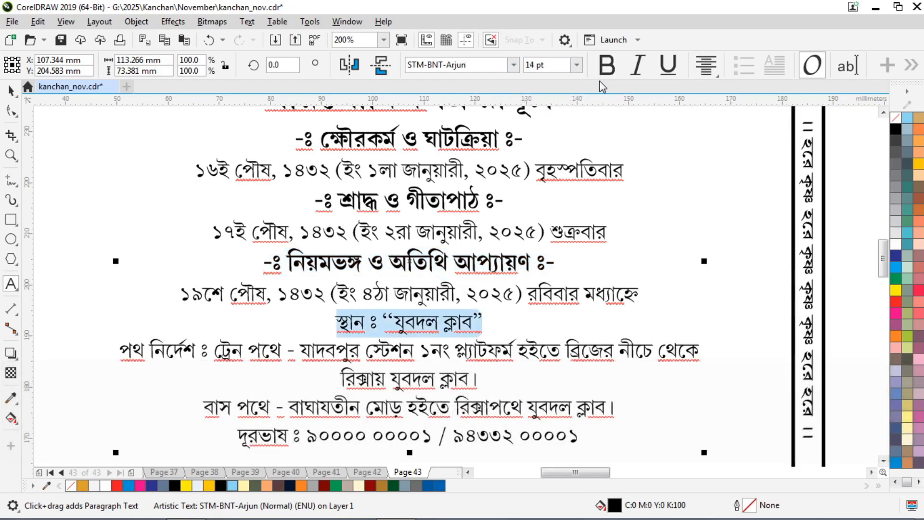
pyautogui.click(606, 66)
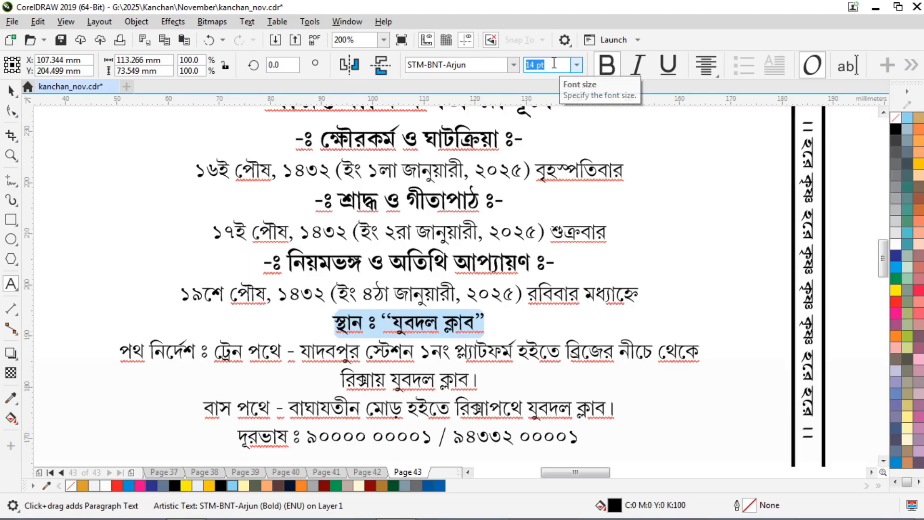
pyautogui.write('16')
pyautogui.press('Return')
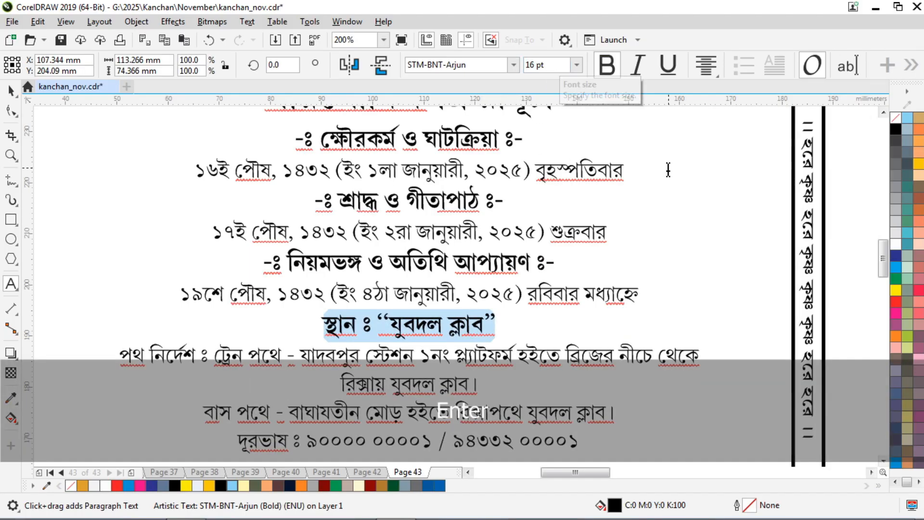
# Bold the labels পথ নির্দেশ ঃ, বাস পথে -, ট্রেন পথে - and দূরভাষ ঃ.
pyautogui.scroll(-1, 667, 168)
pyautogui.scroll(1, 463, 260)
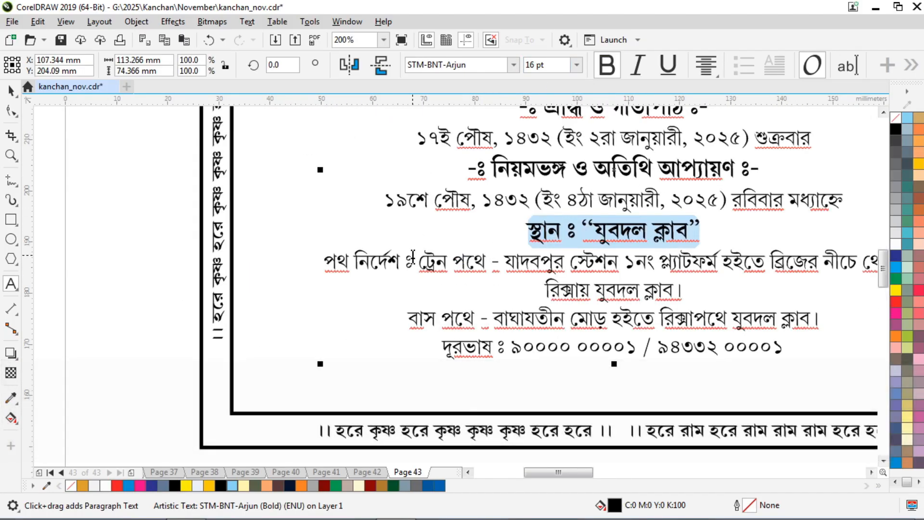
pyautogui.moveTo(411, 260); pyautogui.dragTo(324, 262)
pyautogui.click(606, 65)
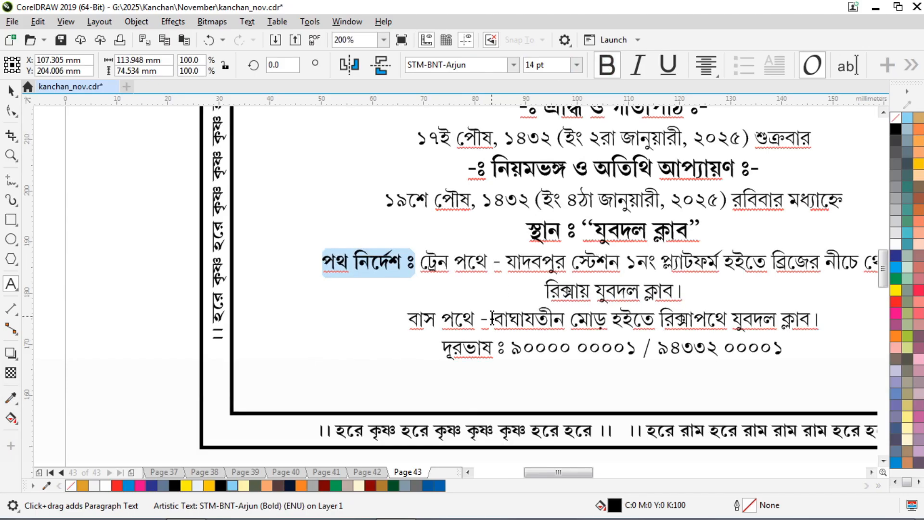
pyautogui.moveTo(492, 318); pyautogui.dragTo(412, 321)
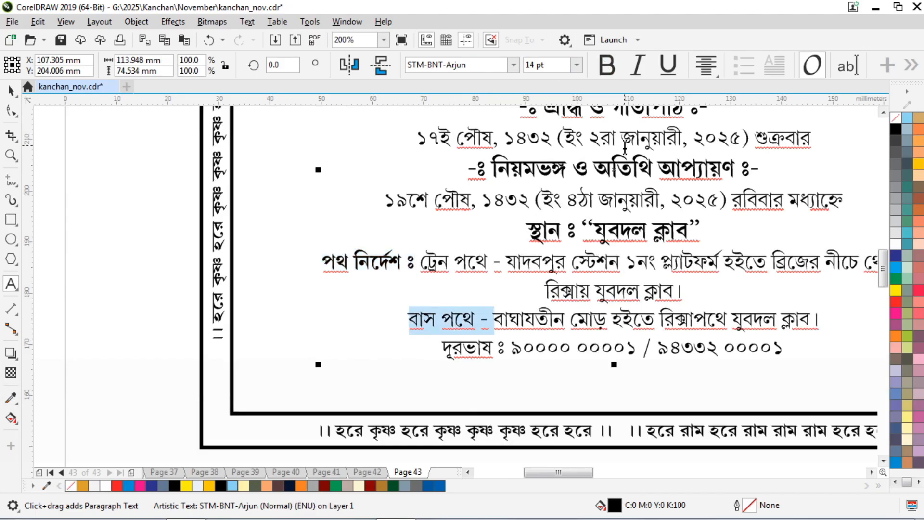
pyautogui.click(616, 76)
pyautogui.moveTo(500, 263); pyautogui.dragTo(417, 269)
pyautogui.click(607, 66)
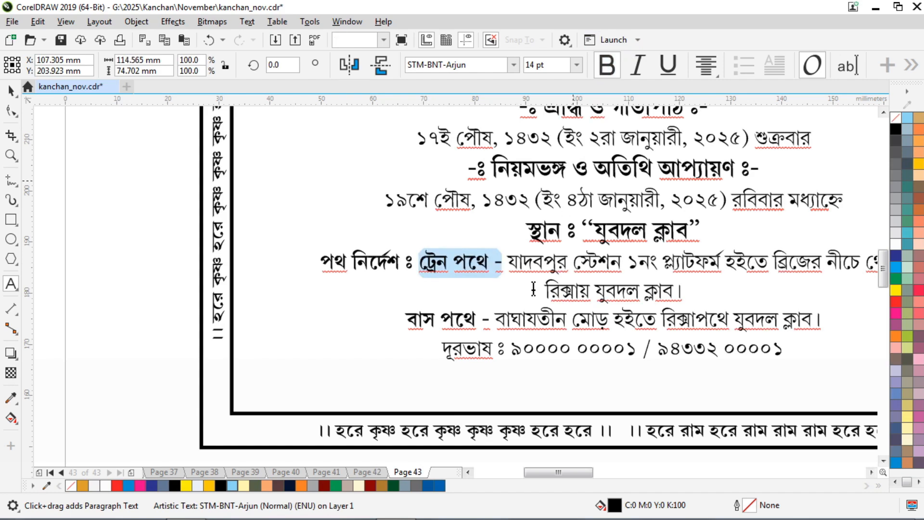
pyautogui.moveTo(505, 352); pyautogui.dragTo(431, 359)
pyautogui.click(607, 66)
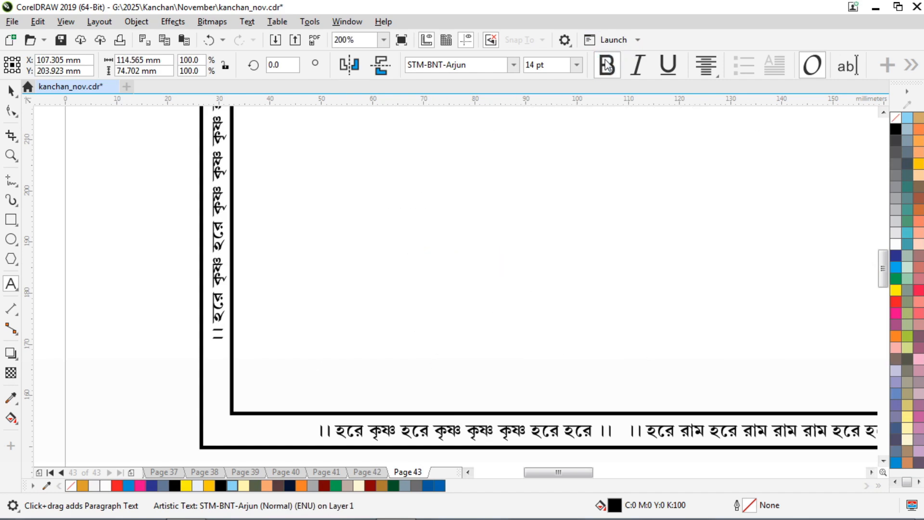
# Loosen the schedule text's line spacing by dragging the Shape tool's spacing handle.
pyautogui.scroll(-2, 271, 279)
pyautogui.click(11, 90)
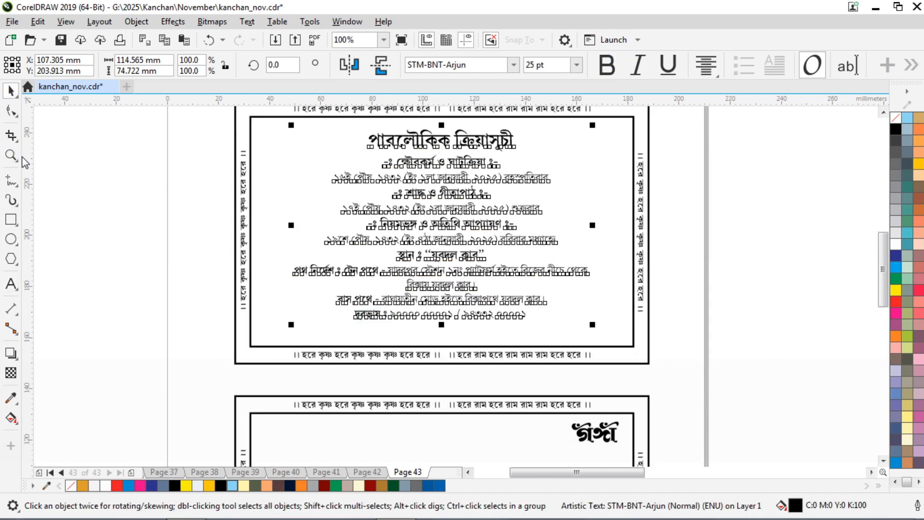
pyautogui.click(748, 175)
pyautogui.click(434, 151)
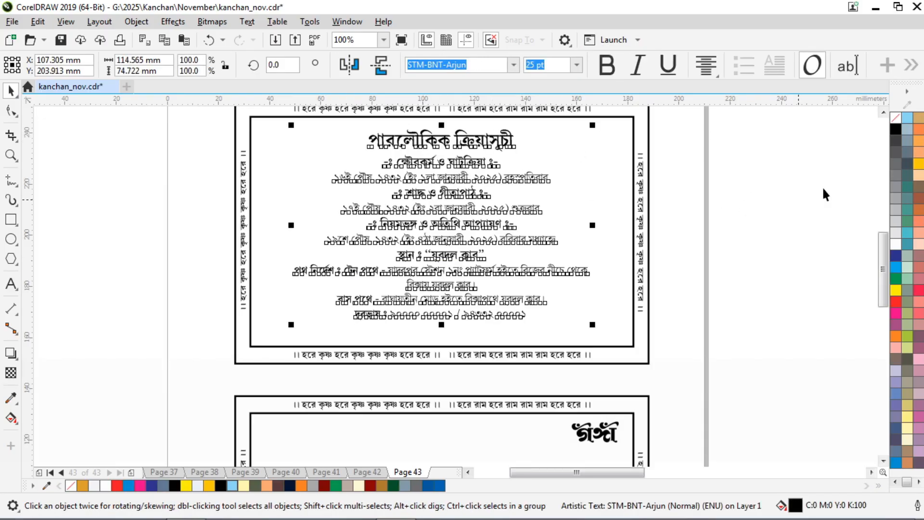
pyautogui.click(776, 156)
pyautogui.click(435, 143)
pyautogui.scroll(2, 336, 328)
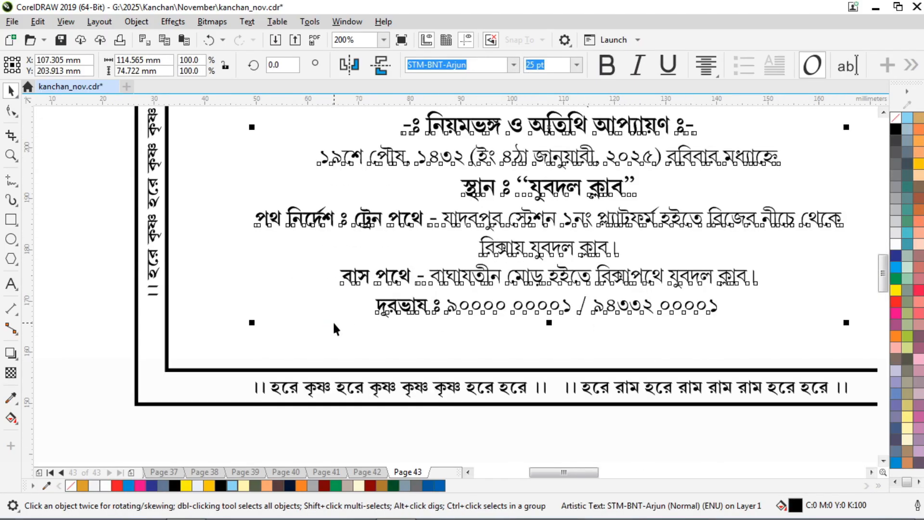
pyautogui.click(11, 111)
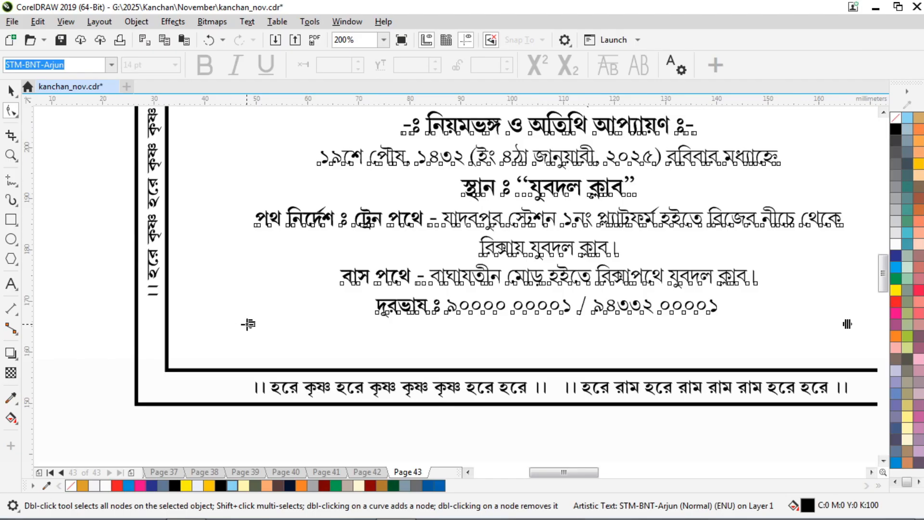
pyautogui.moveTo(248, 323); pyautogui.dragTo(247, 325)
pyautogui.scroll(-2, 247, 325)
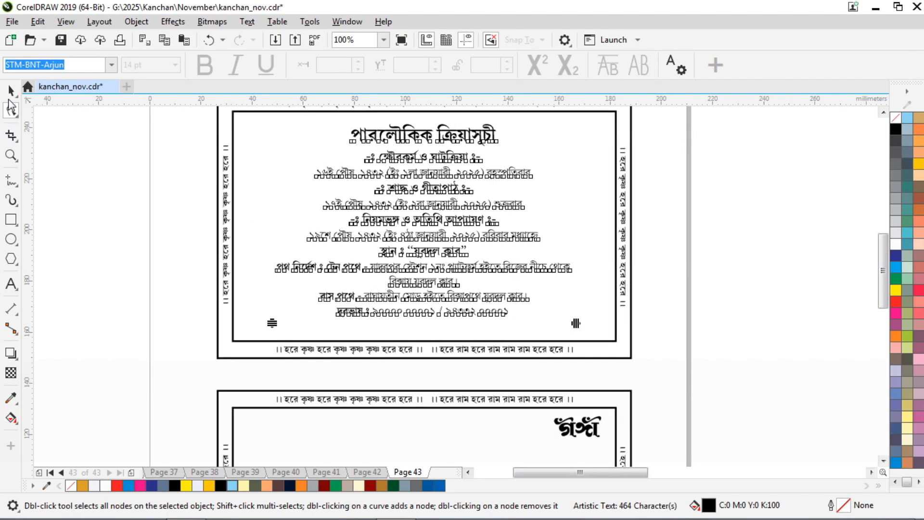
pyautogui.click(11, 90)
# Try centring the text vertically on the grouped border, then undo the misplaced alignment.
pyautogui.scroll(-2, 458, 220)
pyautogui.click(607, 210)
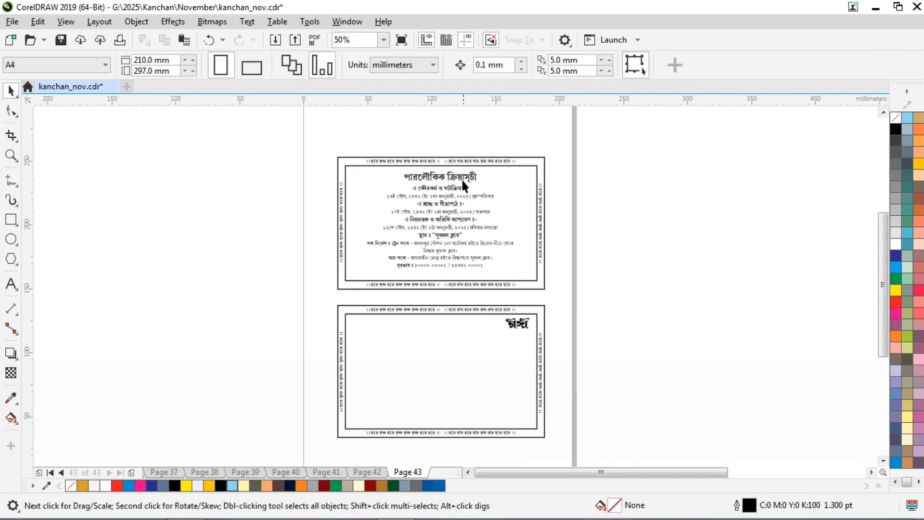
pyautogui.scroll(2, 461, 178)
pyautogui.click(541, 173)
pyautogui.press('shift')
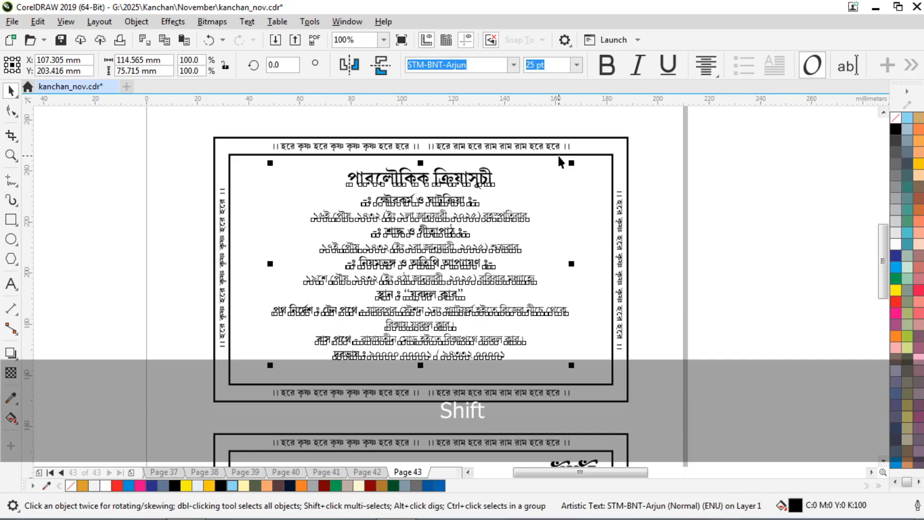
pyautogui.keyDown('shift'); pyautogui.click(606, 155); pyautogui.keyUp('shift')
pyautogui.press('e')
pyautogui.hotkey('ctrl', 'z')
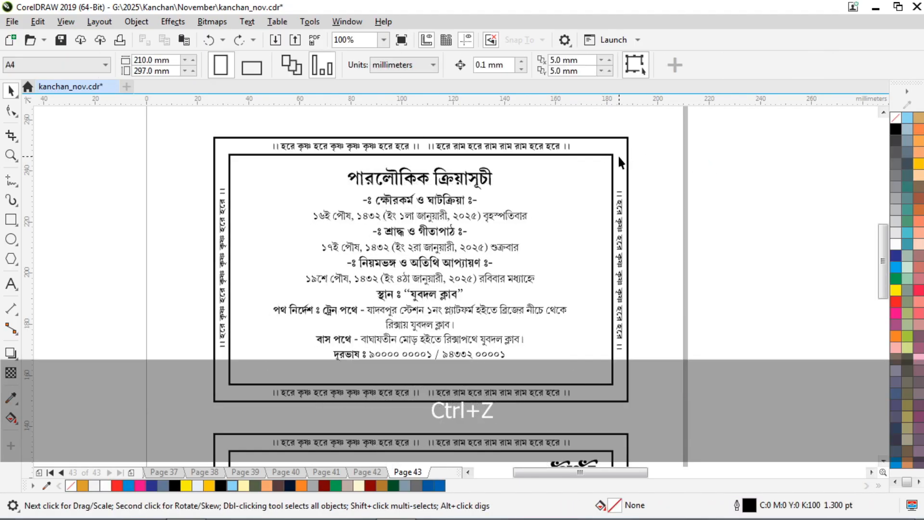
# Ungroup the border and centre the schedule text vertically within the inner border.
pyautogui.click(608, 156)
pyautogui.hotkey('ctrl', 'u')
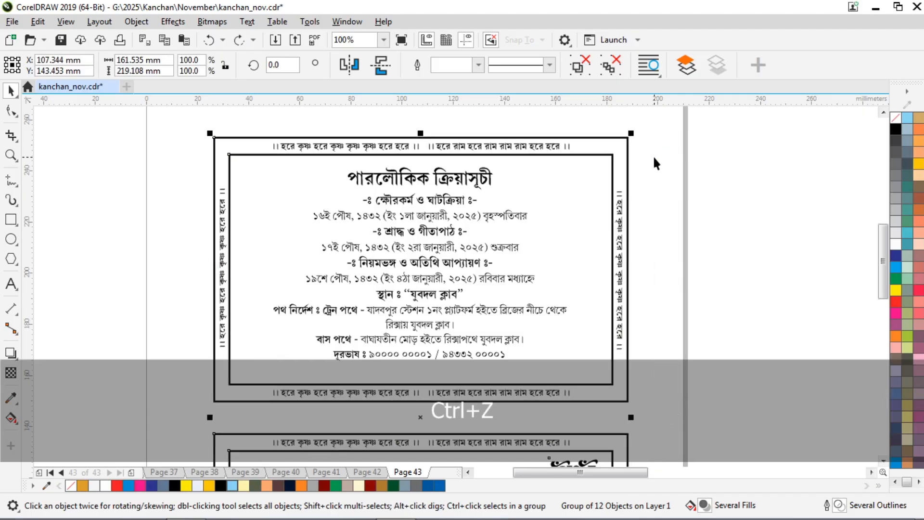
pyautogui.click(768, 170)
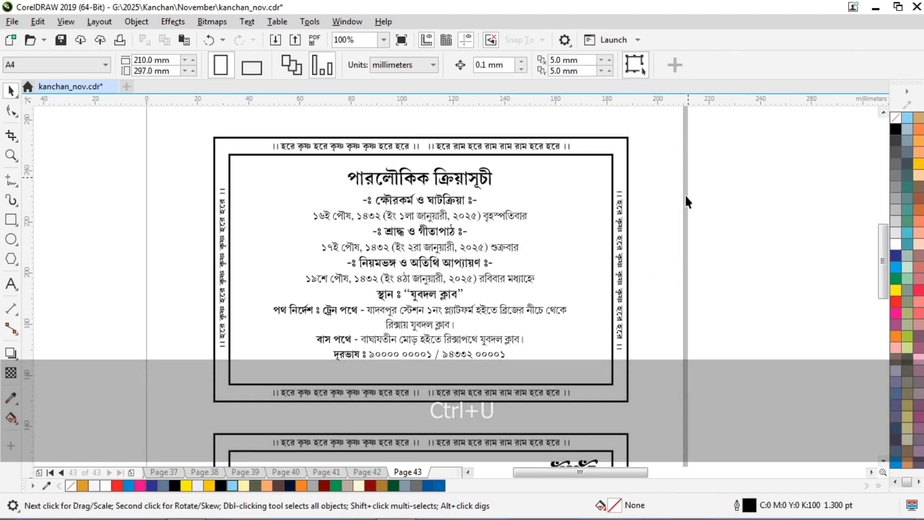
pyautogui.click(482, 182)
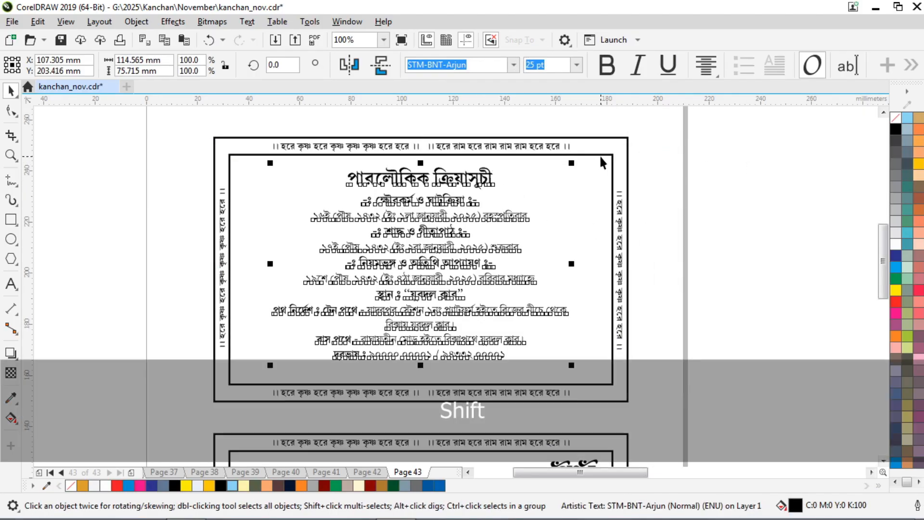
pyautogui.keyDown('shift'); pyautogui.click(599, 154); pyautogui.keyUp('shift')
pyautogui.press('e')
pyautogui.click(688, 166)
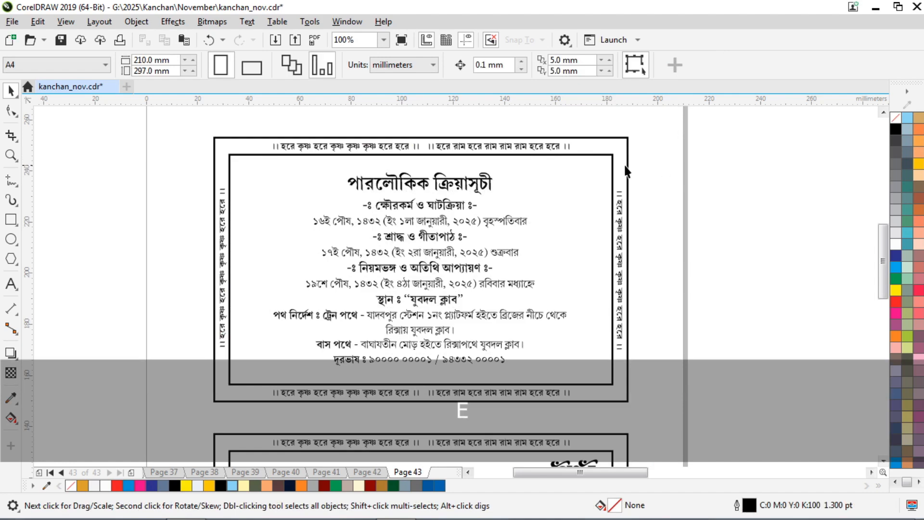
pyautogui.scroll(-2, 593, 165)
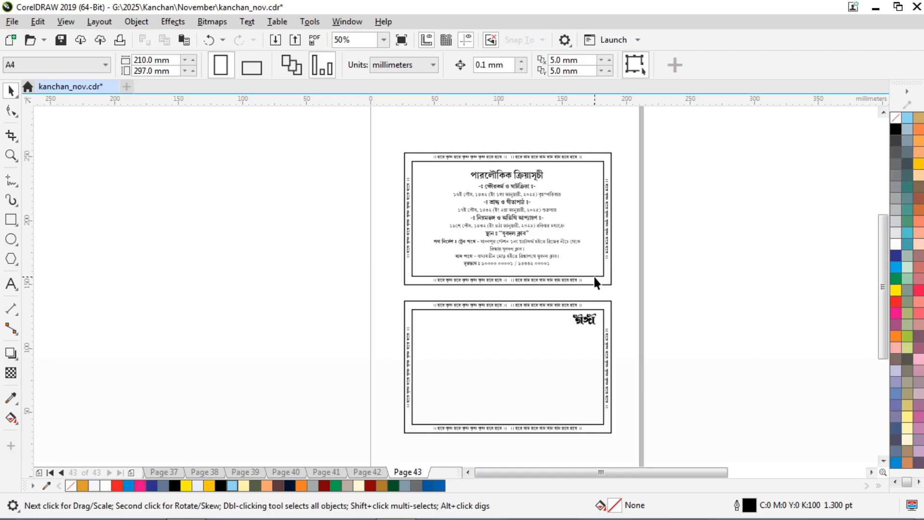
# Copy the text ০০১ from the end of the phone line.
pyautogui.scroll(2, 533, 272)
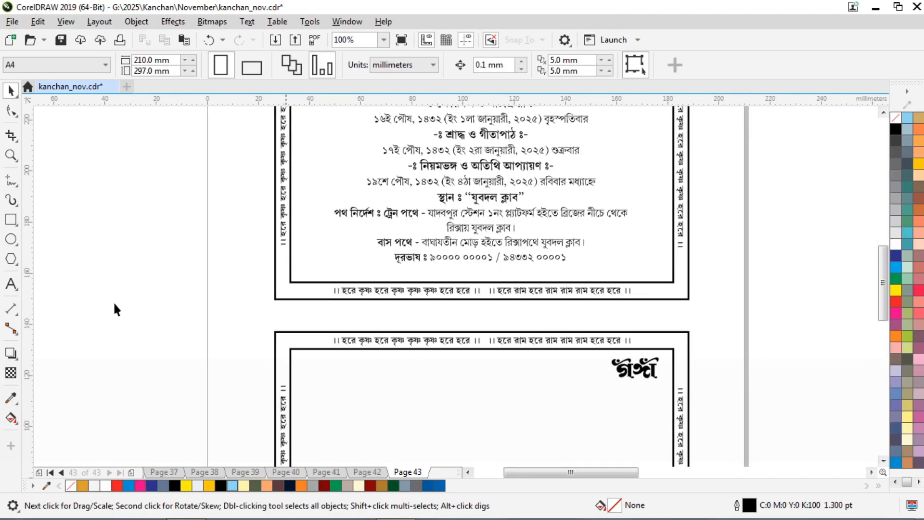
pyautogui.click(11, 283)
pyautogui.scroll(3, 558, 262)
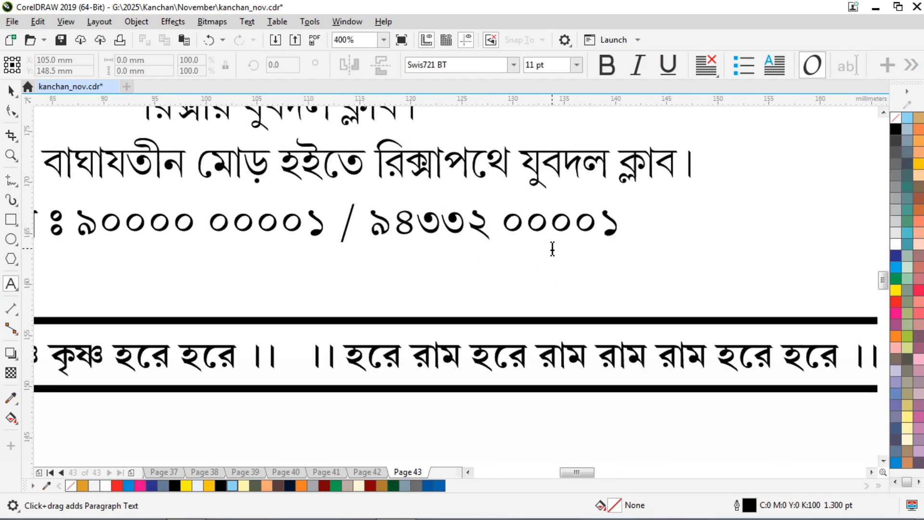
pyautogui.moveTo(550, 223); pyautogui.dragTo(655, 214)
pyautogui.hotkey('ctrl', 'c')
# Draw a paragraph frame in the lower card, paste ০০১, full-justify it, and set width to 136 mm.
pyautogui.scroll(-5, 529, 226)
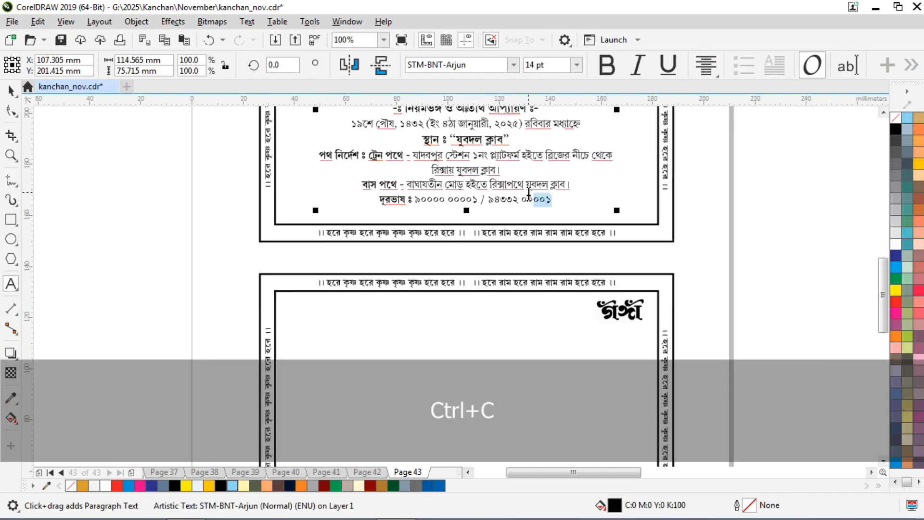
pyautogui.scroll(1, 523, 277)
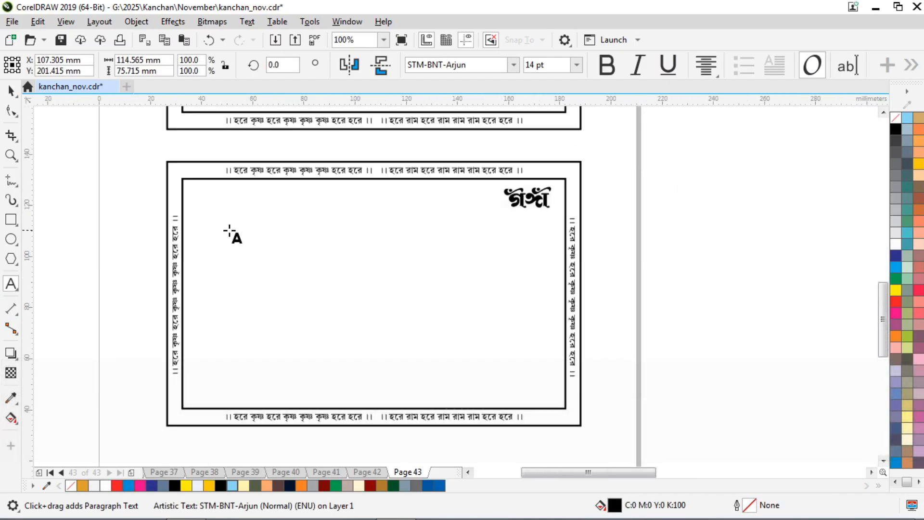
pyautogui.moveTo(203, 218); pyautogui.dragTo(545, 368)
pyautogui.hotkey('ctrl', 'v')
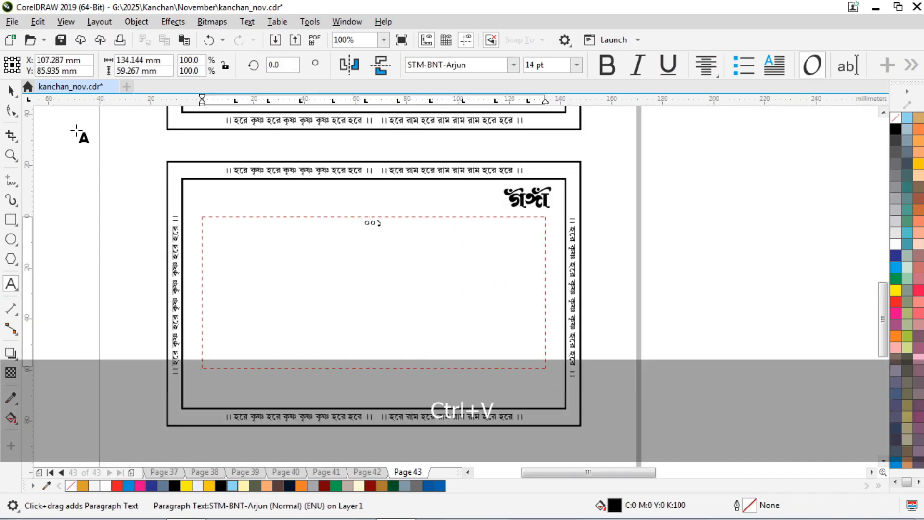
pyautogui.hotkey('ctrl', 'a')
pyautogui.click(706, 63)
pyautogui.click(758, 205)
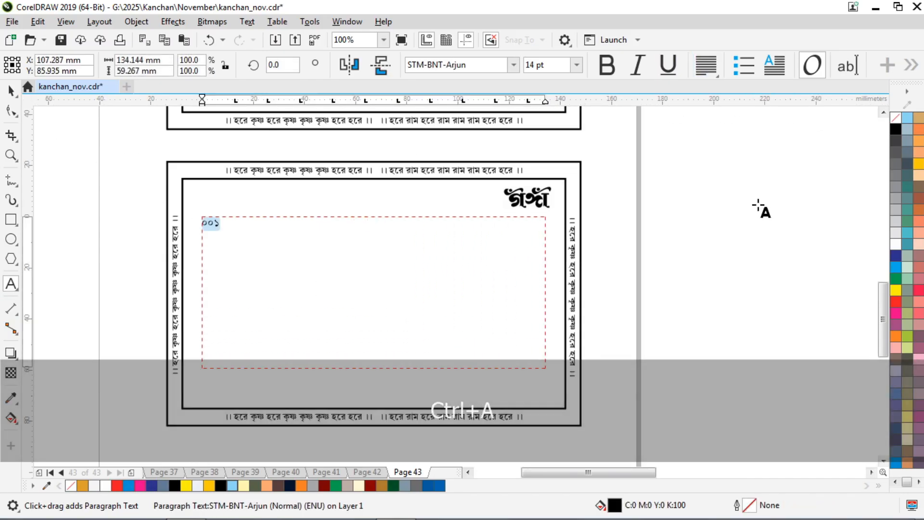
pyautogui.click(11, 90)
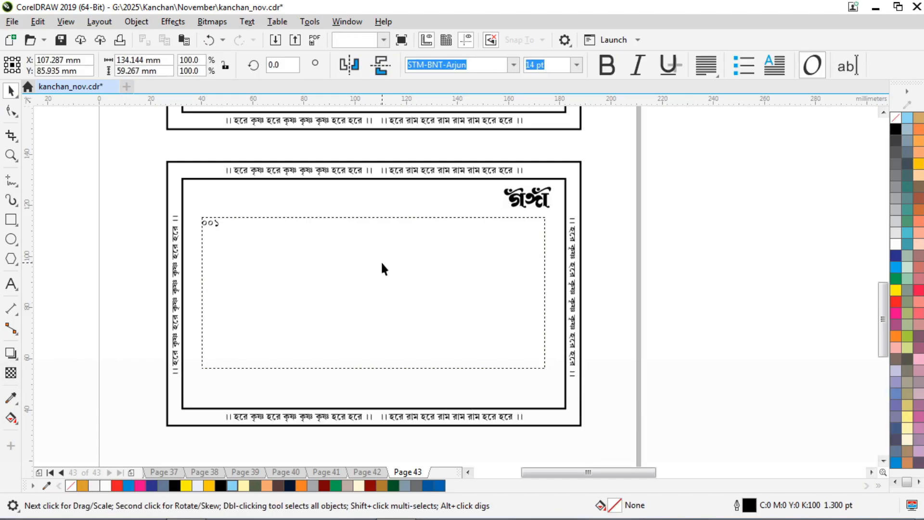
pyautogui.moveTo(168, 59); pyautogui.dragTo(1, 53)
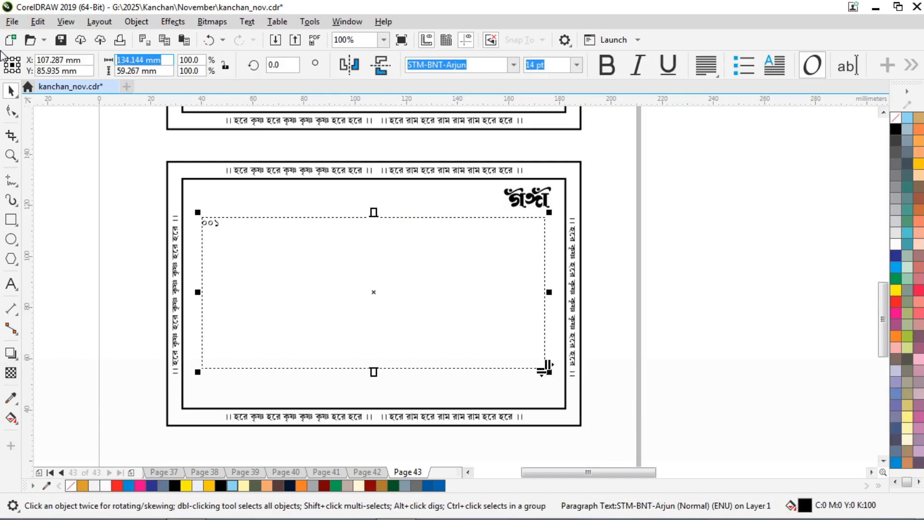
pyautogui.write('136')
pyautogui.press('Return')
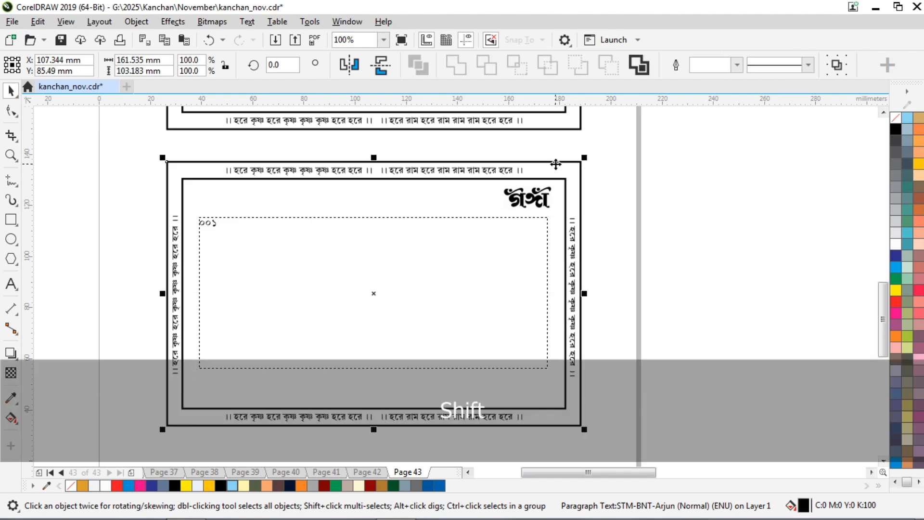
# Check the frame against the card border and stretch it taller upward.
pyautogui.keyDown('shift'); pyautogui.click(554, 162); pyautogui.keyUp('shift')
pyautogui.click(647, 180)
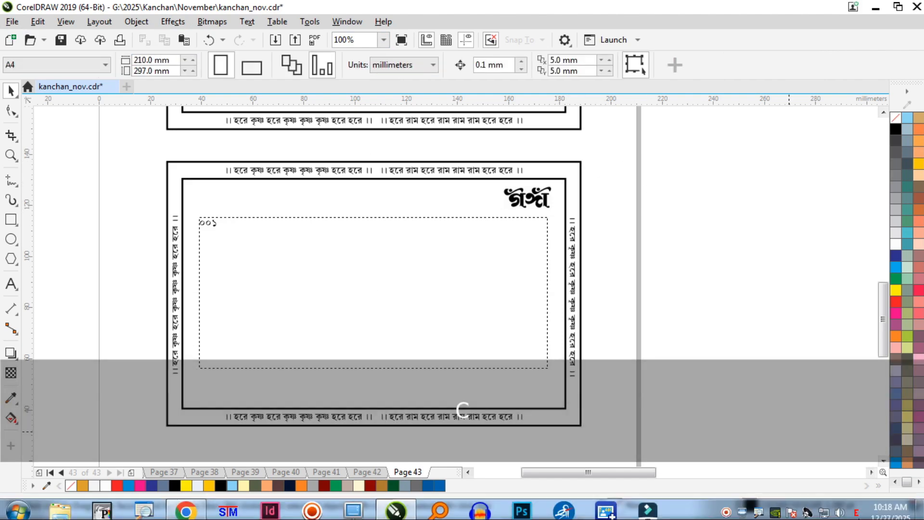
pyautogui.click(336, 225)
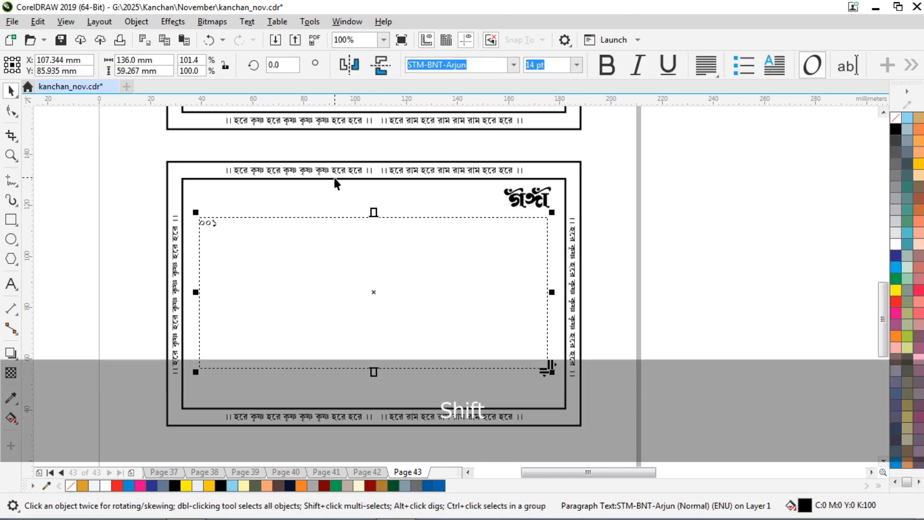
pyautogui.keyDown('shift'); pyautogui.click(333, 176); pyautogui.keyUp('shift')
pyautogui.click(622, 228)
pyautogui.click(395, 234)
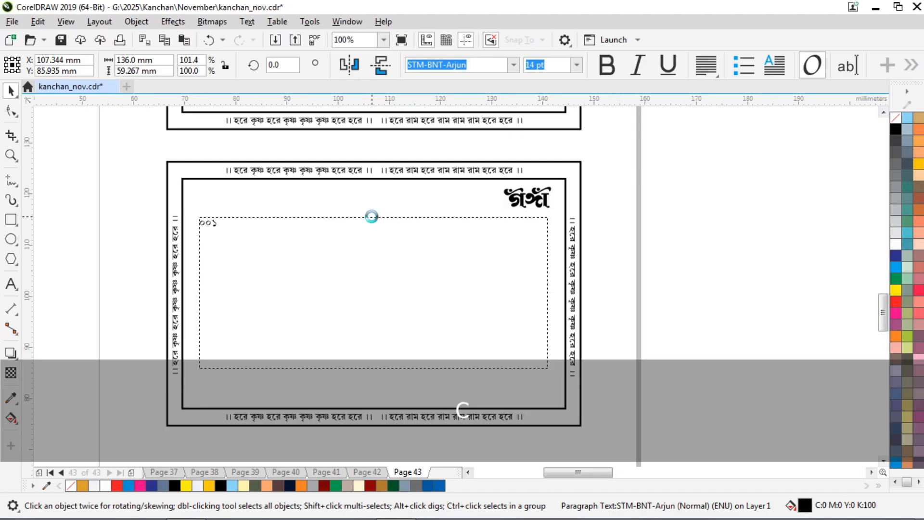
pyautogui.scroll(2, 371, 214)
pyautogui.moveTo(373, 210); pyautogui.dragTo(377, 173)
# Nudge the text frame down and select its placeholder text '০০১' for replacement.
pyautogui.scroll(-2, 390, 200)
pyautogui.scroll(2, 290, 208)
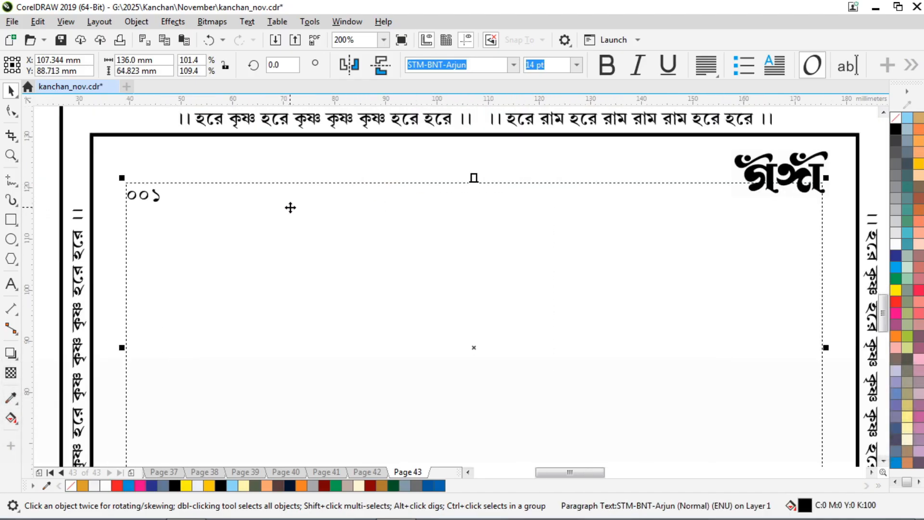
pyautogui.press('Down')
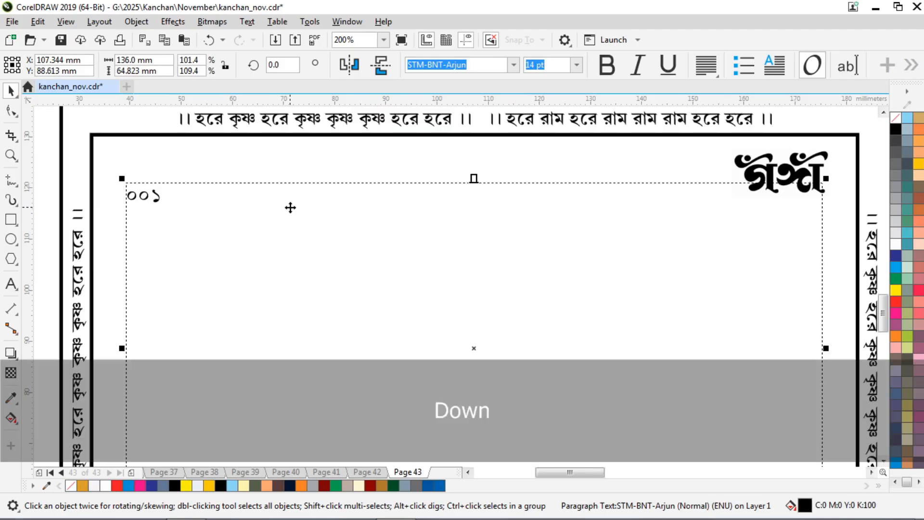
pyautogui.click(11, 284)
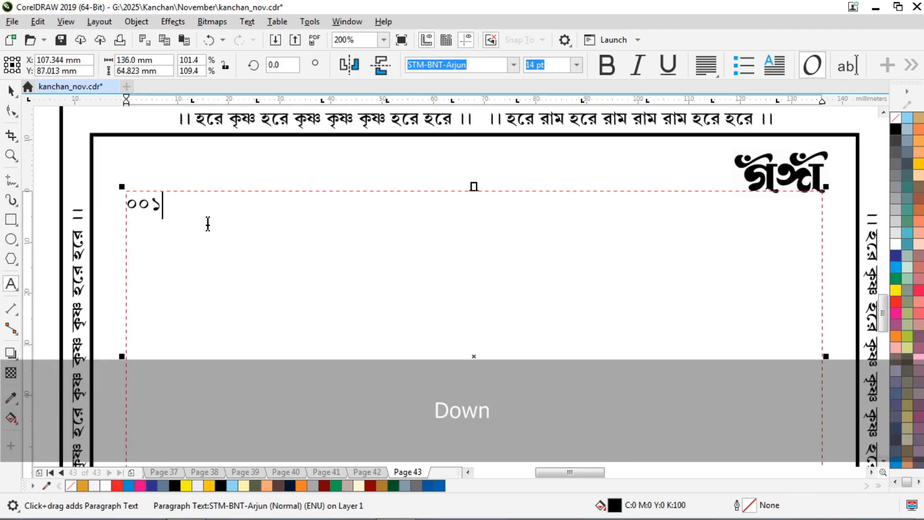
pyautogui.hotkey('ctrl', 'a')
pyautogui.press('Down')
pyautogui.hotkey('ctrl', 'a')
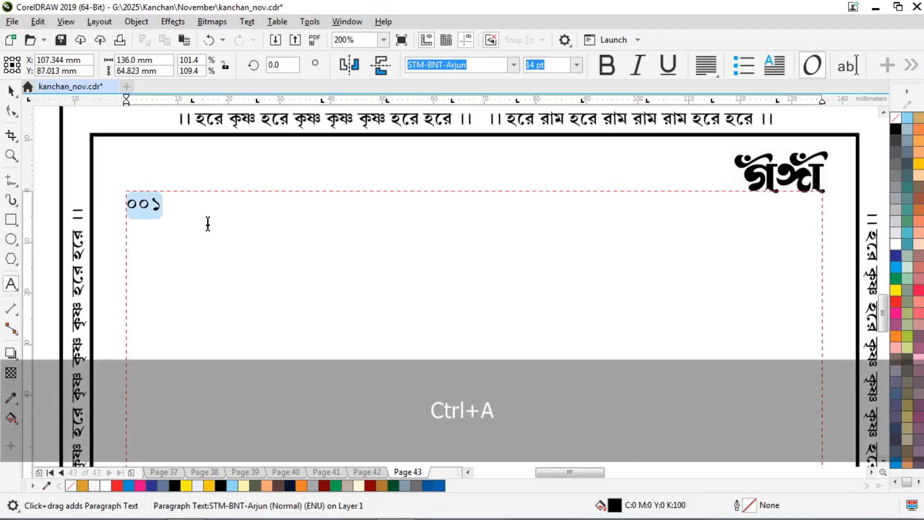
pyautogui.press('Down')
pyautogui.hotkey('ctrl', 'a')
# Type the salutation 'সবিনয় নিবেদন,' and, on the next line, 'মহাশয় / মহাশয়া,'.
pyautogui.write('সবিনয় নি')
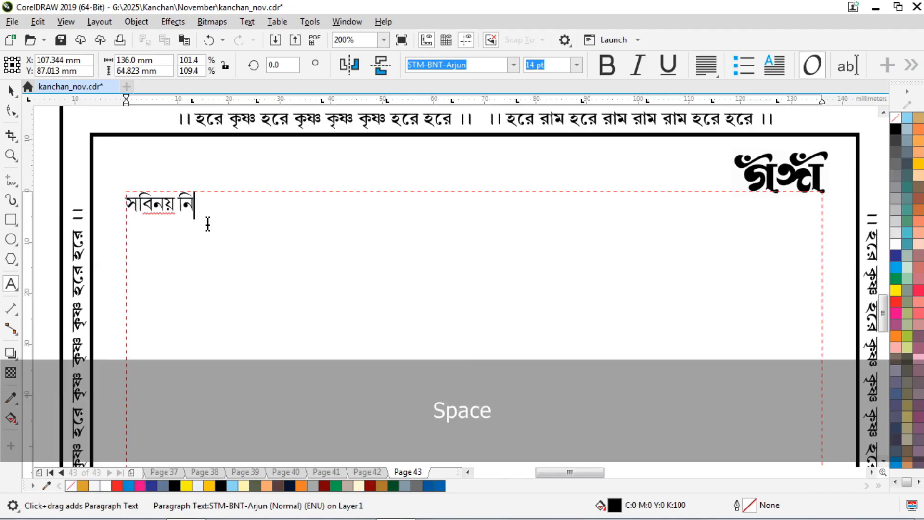
pyautogui.write('বেদন,')
pyautogui.press('Return')
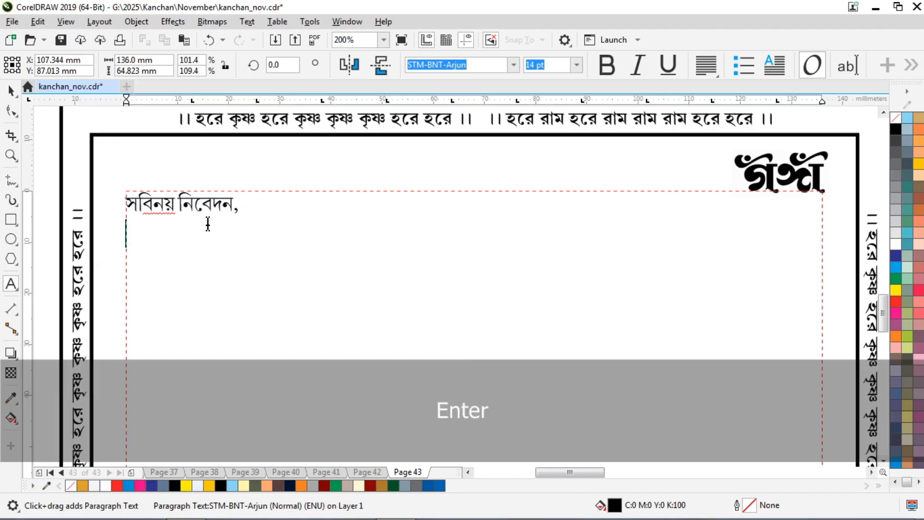
pyautogui.write('মহাশয়')
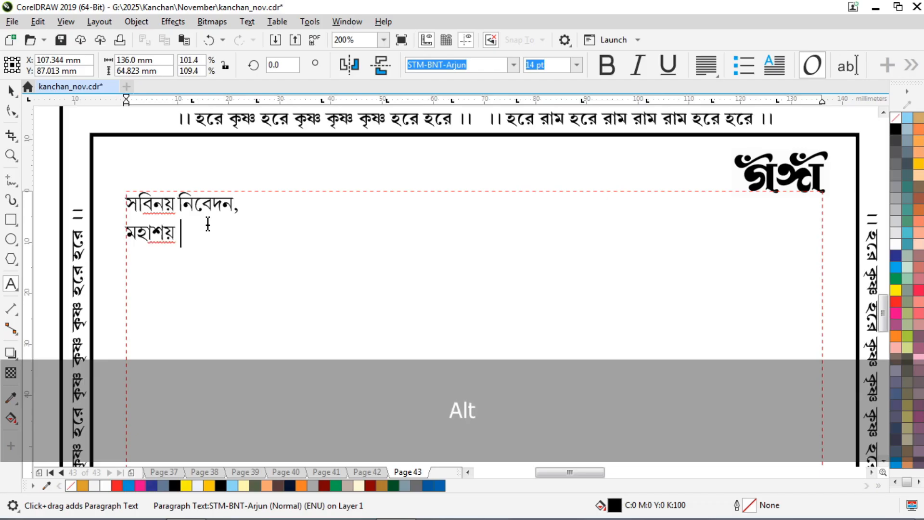
pyautogui.hotkey('alt', '7')
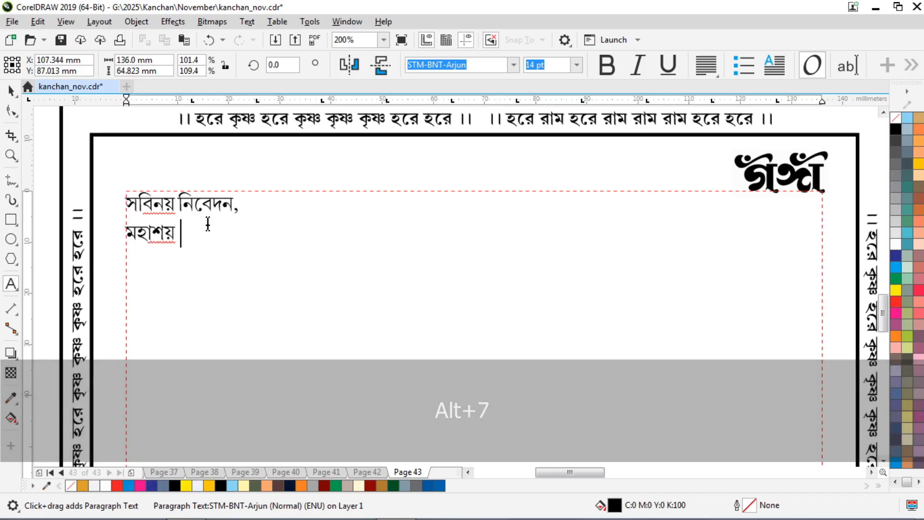
pyautogui.write('/ মহাশয়া,')
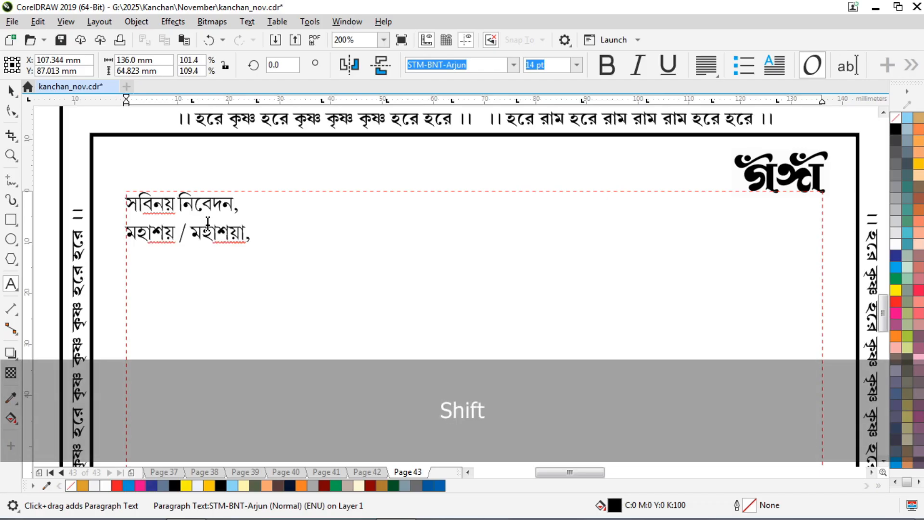
# Begin the body: 'অত্যন্ত দুঃখের সঙ্গে জানাইতেছি যে, গত ৫ই পৌষ, ১৪৩২ … ৪-৫৫ মিনিটে' with the father's name.
pyautogui.press('Return')
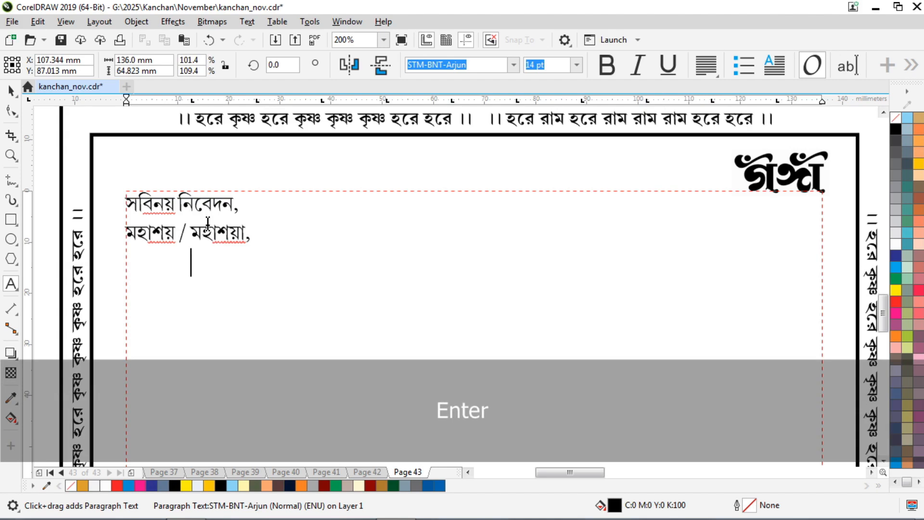
pyautogui.write('অত্যন্ত')
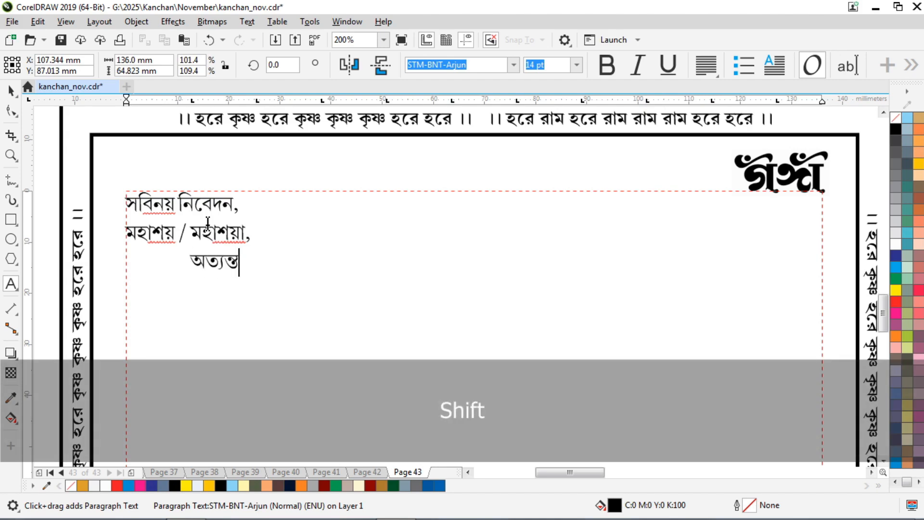
pyautogui.write(' দুঃকের')
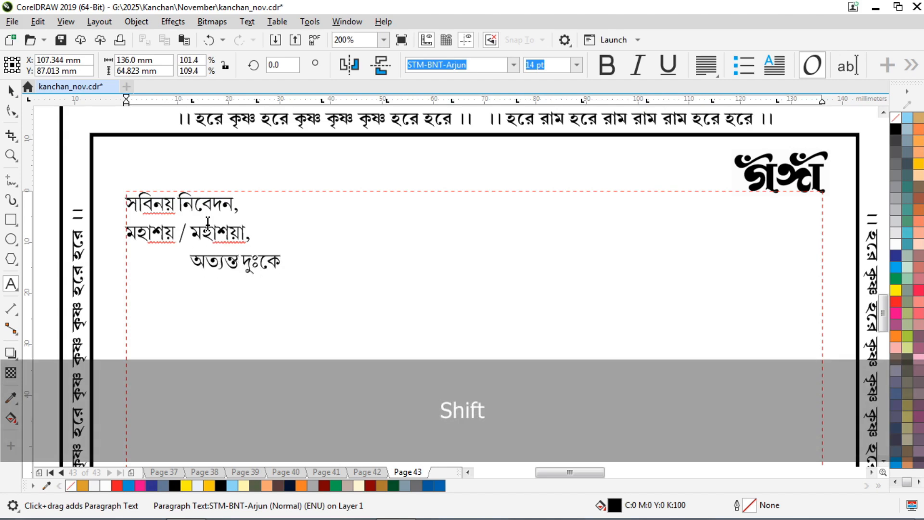
pyautogui.press('BackSpace')
pyautogui.press('BackSpace')
pyautogui.press('BackSpace')
pyautogui.press('BackSpace')
pyautogui.write('খের সঙ্গে জানাই')
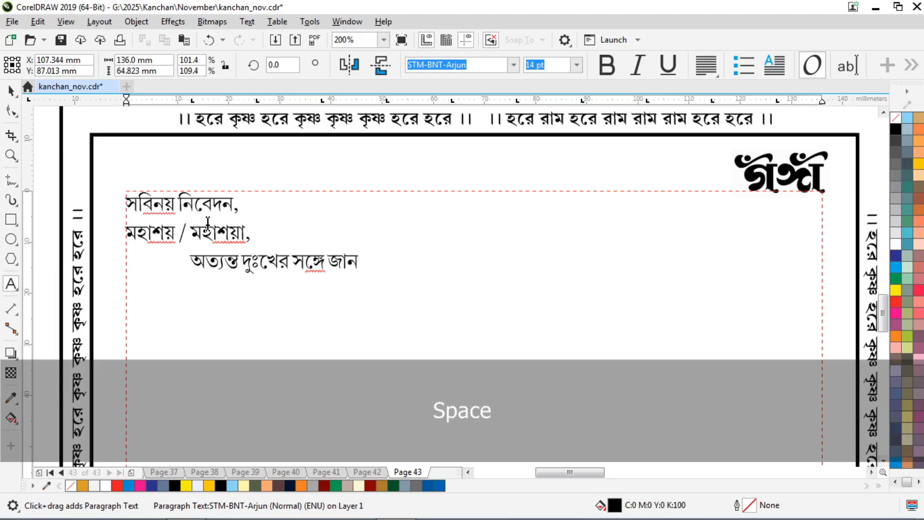
pyautogui.write('তেছি ')
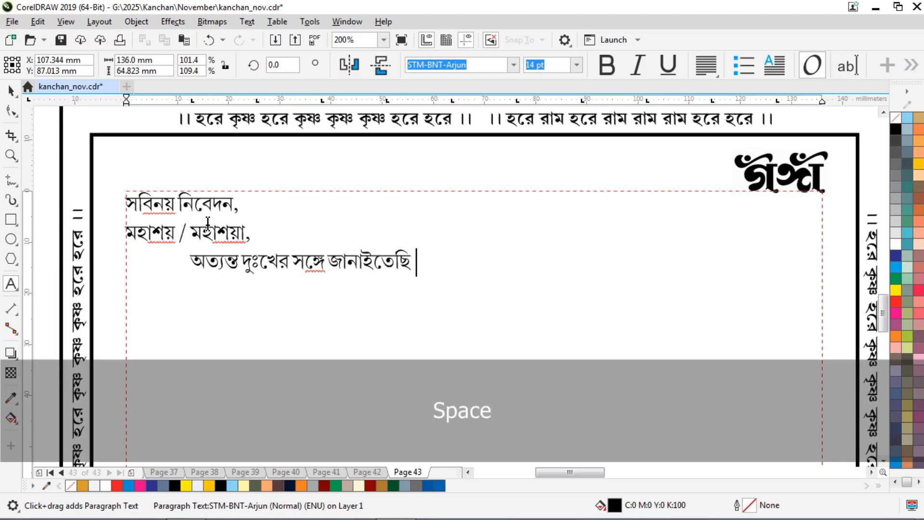
pyautogui.write('যে, গত ৫')
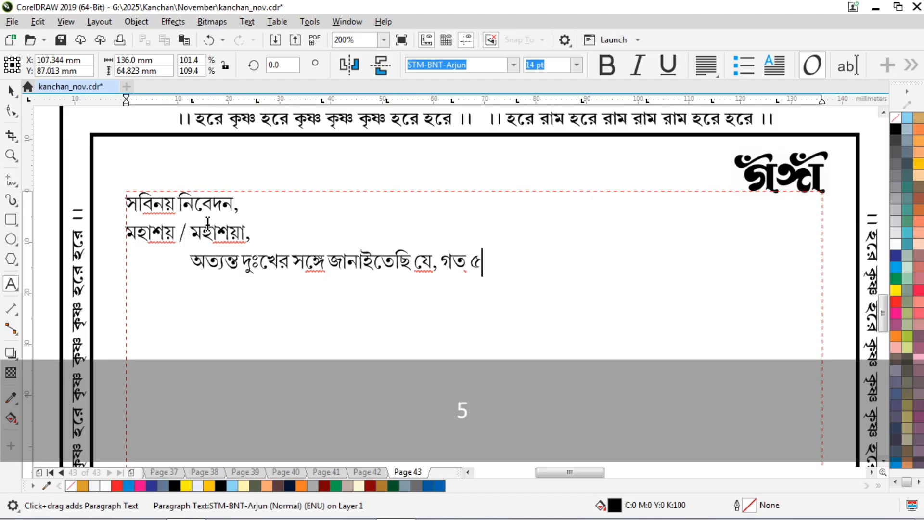
pyautogui.write('ই পৌষ')
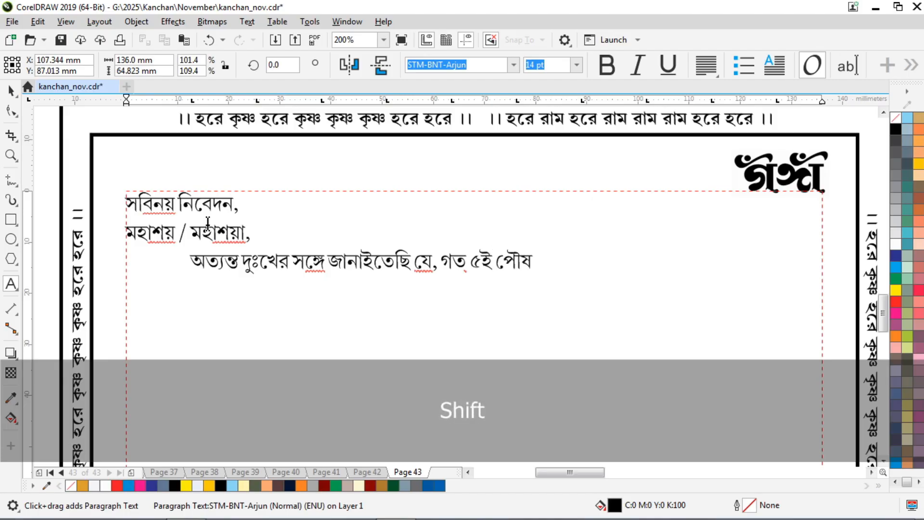
pyautogui.write(', ১৪৩২')
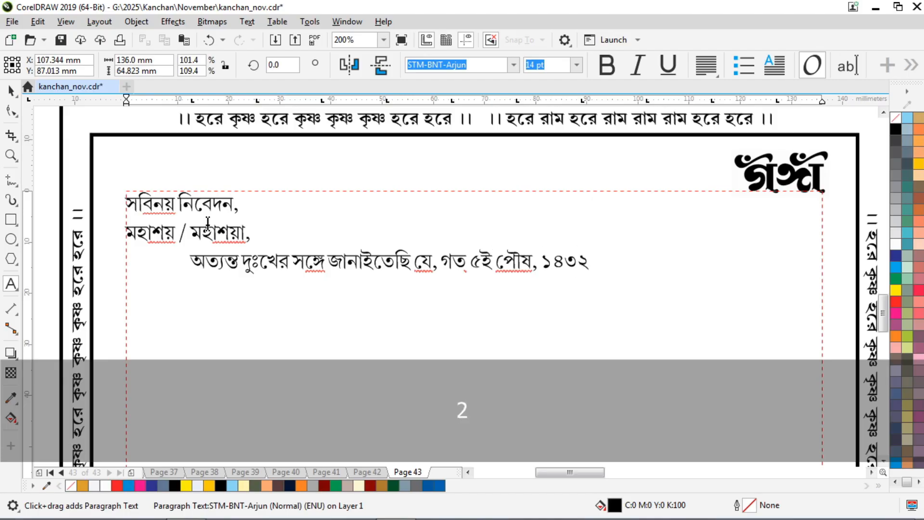
pyautogui.write(' (ইং ২১শে ডিসেম্বর')
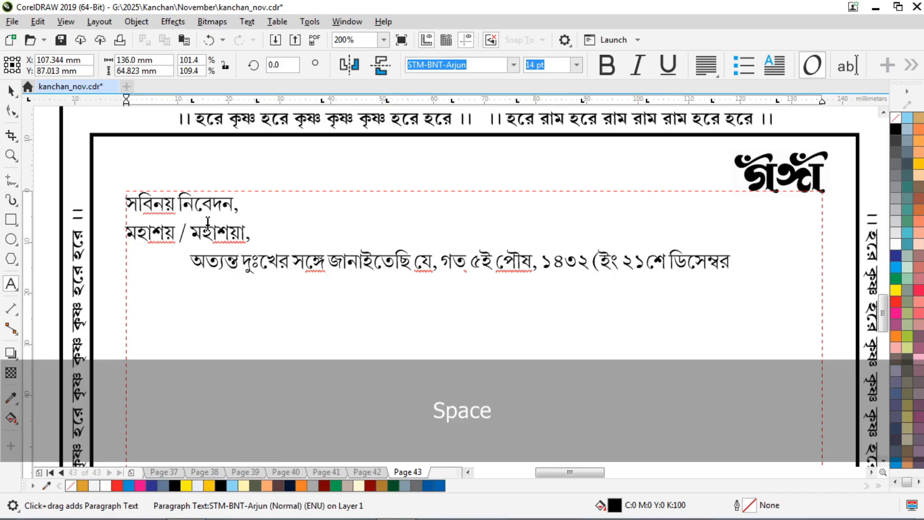
pyautogui.write(', ২০')
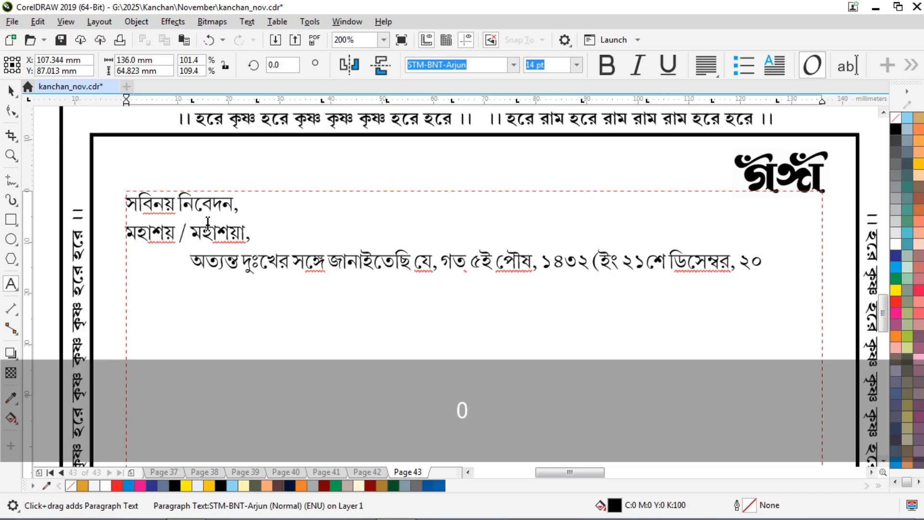
pyautogui.write('২৫)')
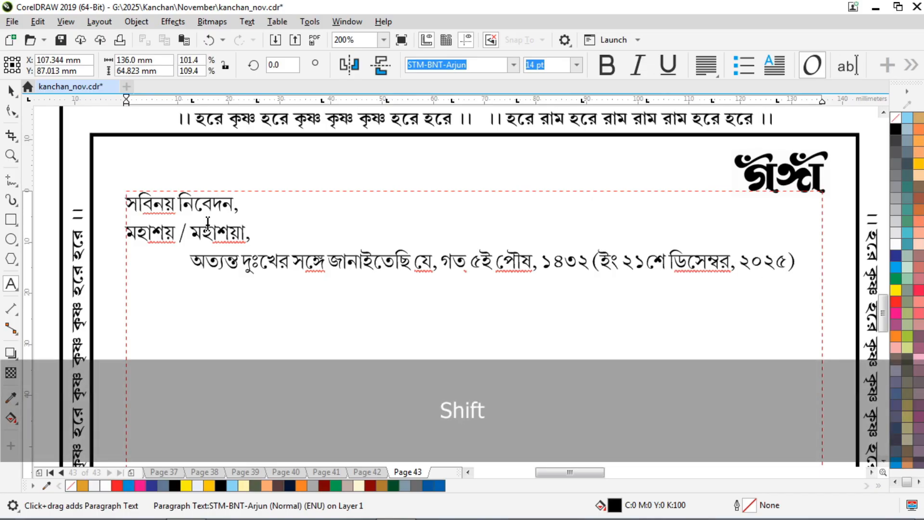
pyautogui.write(' রবিবার, বৈ')
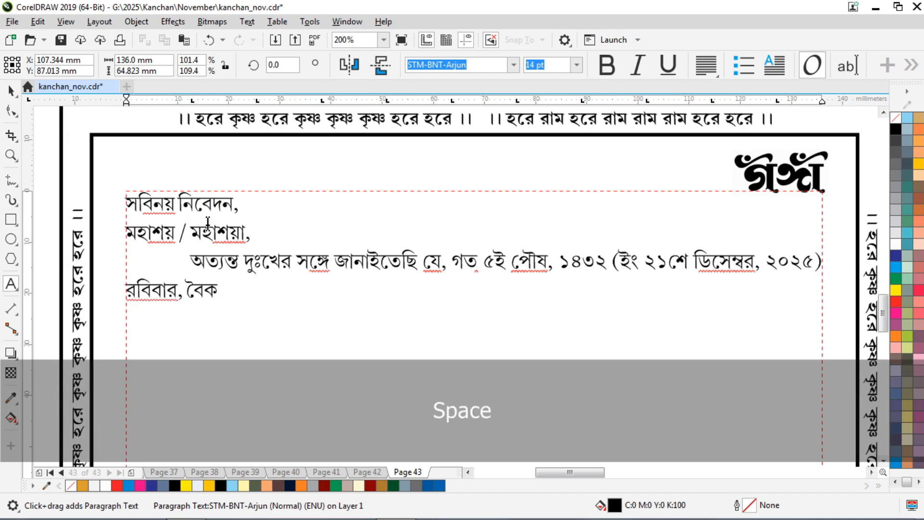
pyautogui.write('কাল ৪')
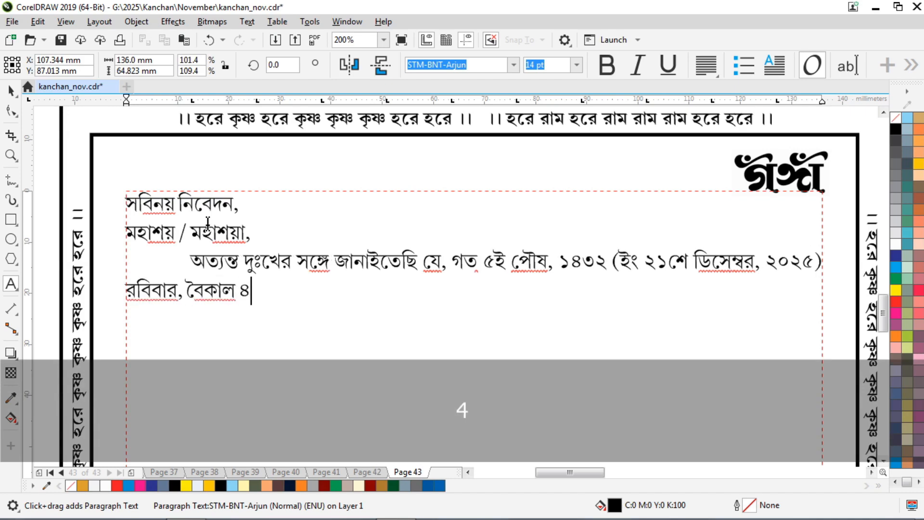
pyautogui.write('ঃ')
pyautogui.press('BackSpace')
pyautogui.write('-৫৫ মিনিটে')
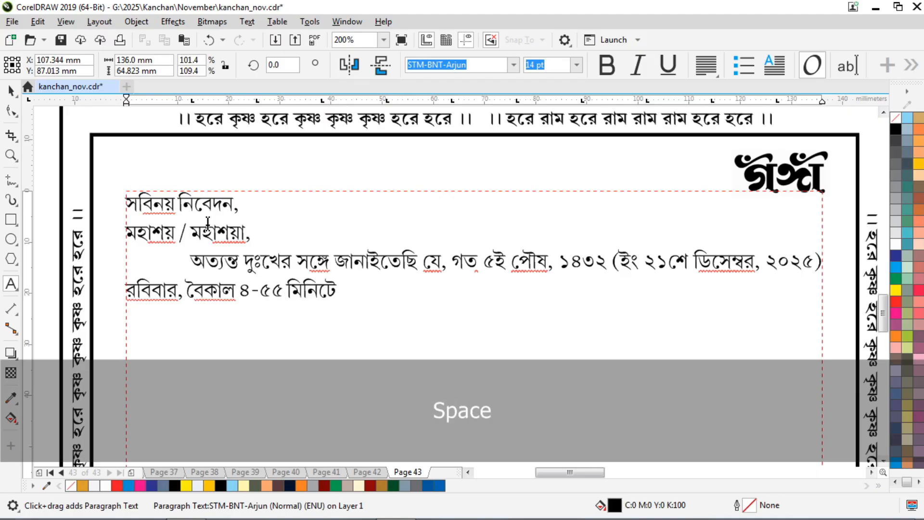
pyautogui.write(' আমাদের প')
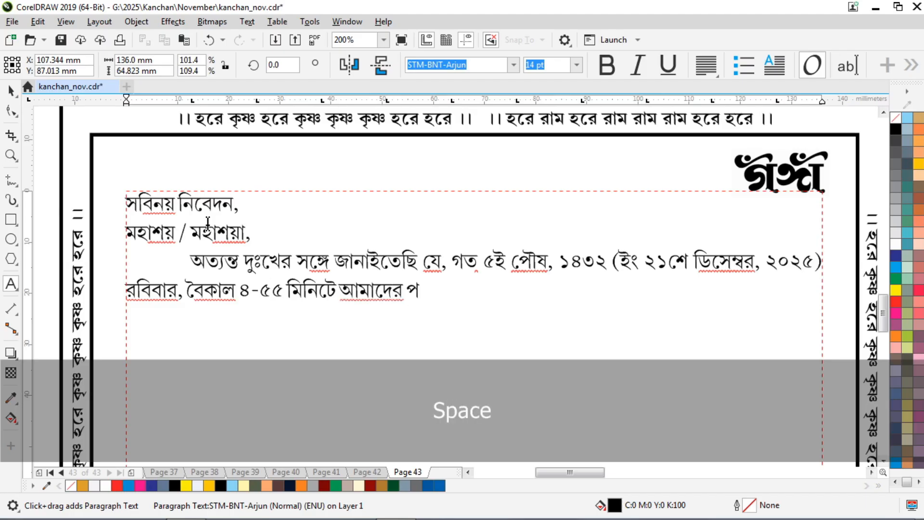
pyautogui.write('রমারাধ্য ')
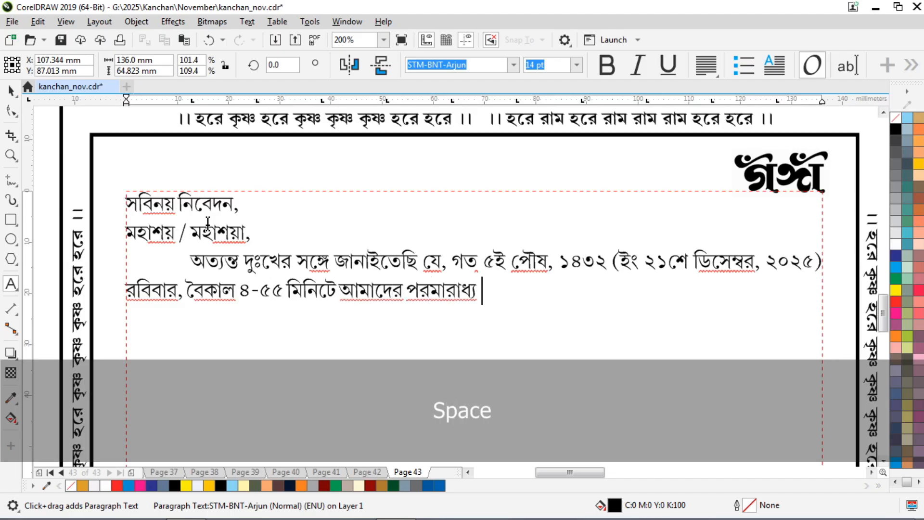
pyautogui.write('পি')
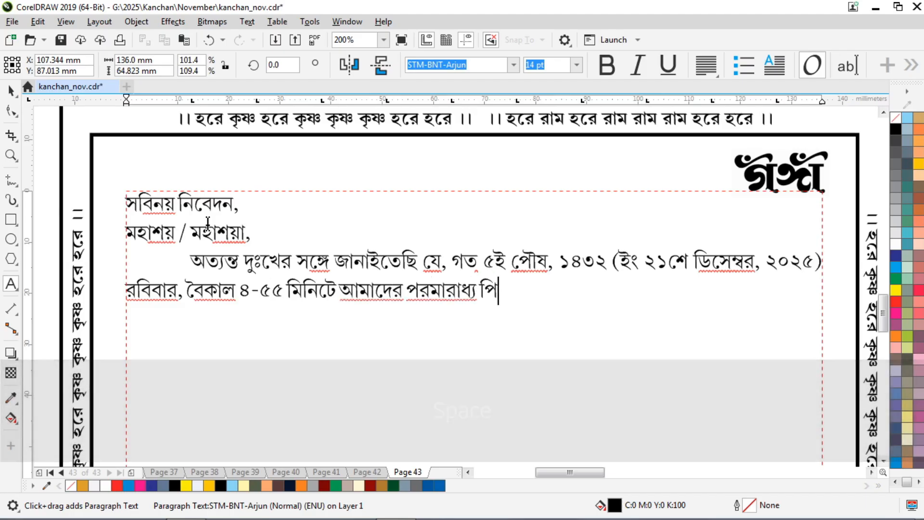
pyautogui.write('তৃদেব')
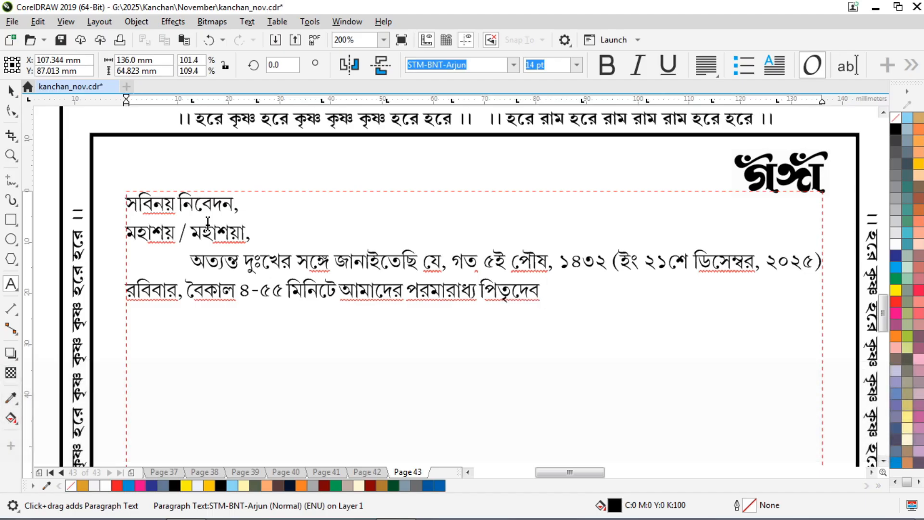
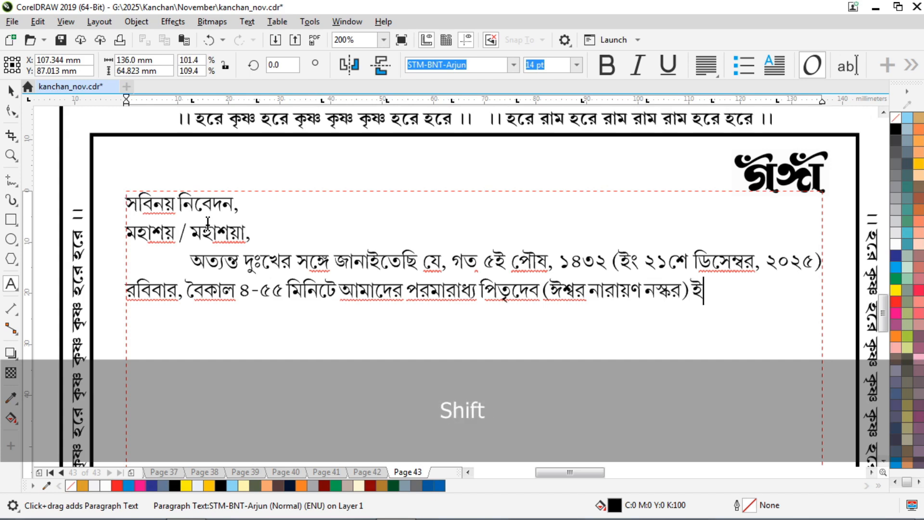
# Complete the sentence 'ইহলোকের মায়া ত্যাগ করিয়া অমৃতলোকে গমন করিয়াছেন।' and start the rites paragraph.
pyautogui.press('BackSpace')
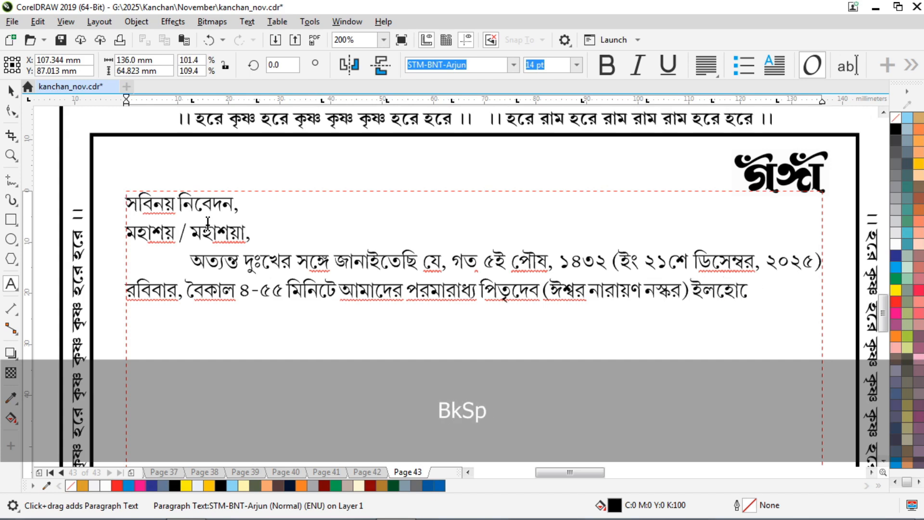
pyautogui.press('BackSpace')
pyautogui.press('BackSpace')
pyautogui.press('BackSpace')
pyautogui.press('BackSpace')
pyautogui.write('গ')
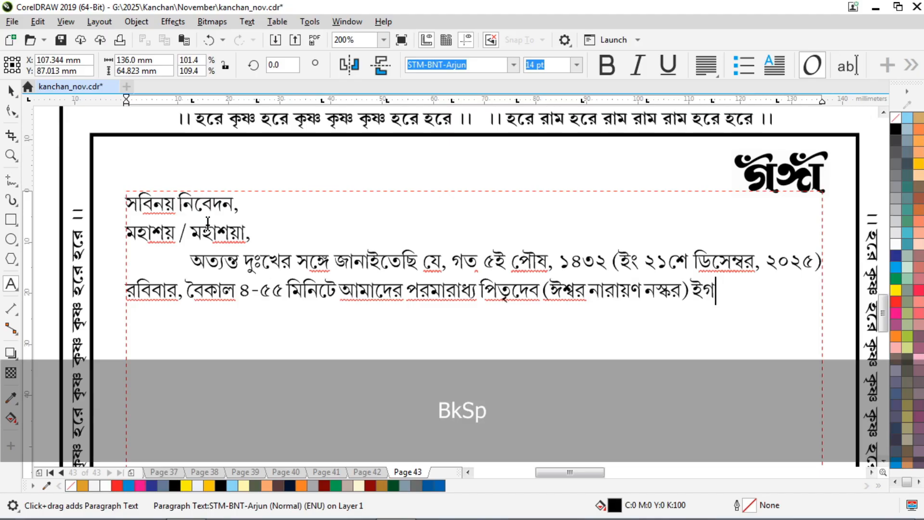
pyautogui.press('BackSpace')
pyautogui.write('হেলা')
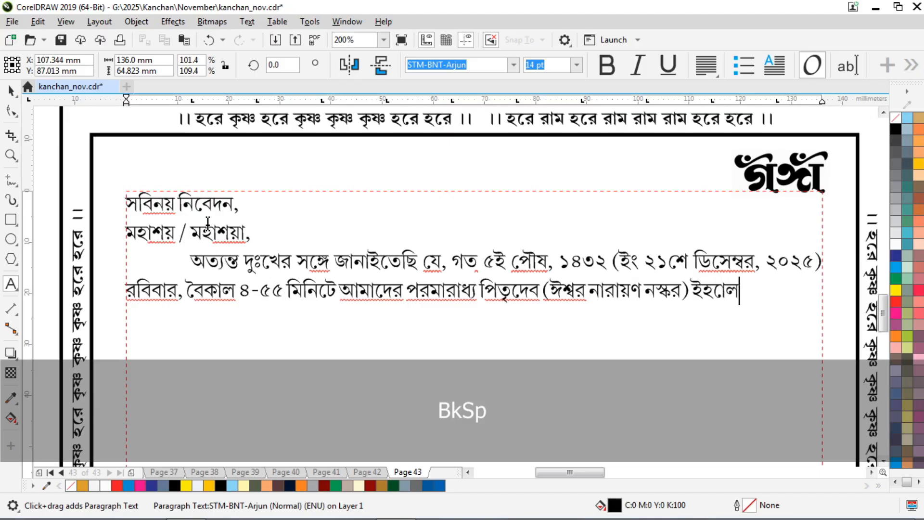
pyautogui.press('BackSpace')
pyautogui.write('লোকের ')
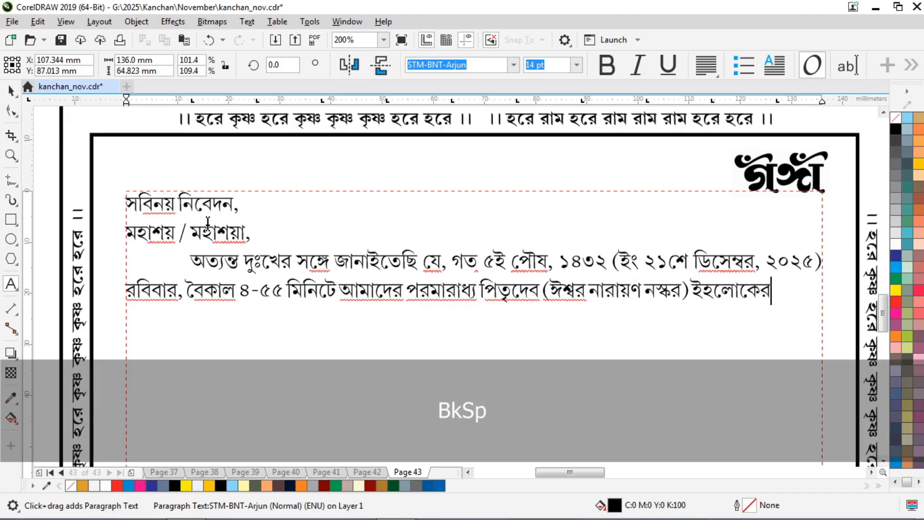
pyautogui.write('মাথা ত্যাগ')
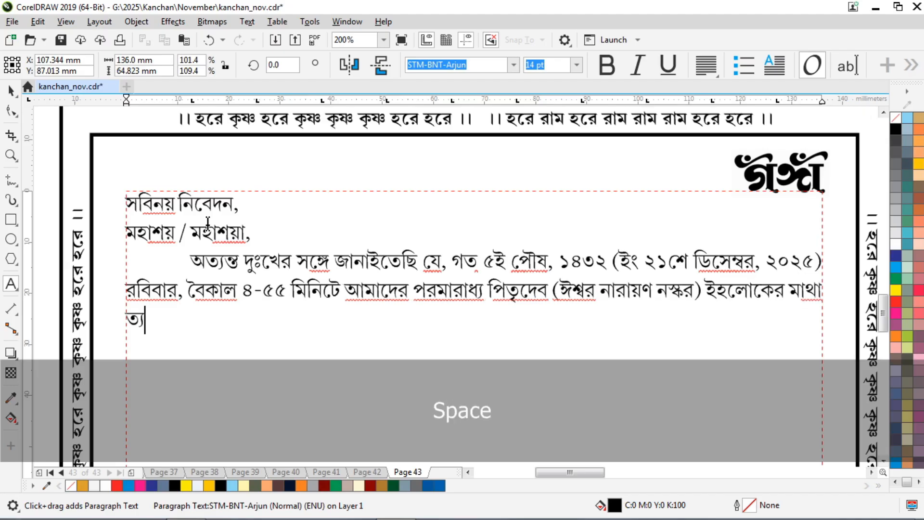
pyautogui.press('BackSpace')
pyautogui.press('BackSpace')
pyautogui.press('BackSpace')
pyautogui.press('BackSpace')
pyautogui.press('BackSpace')
pyautogui.press('BackSpace')
pyautogui.press('BackSpace')
pyautogui.press('BackSpace')
pyautogui.write('য়া ত্যাগ')
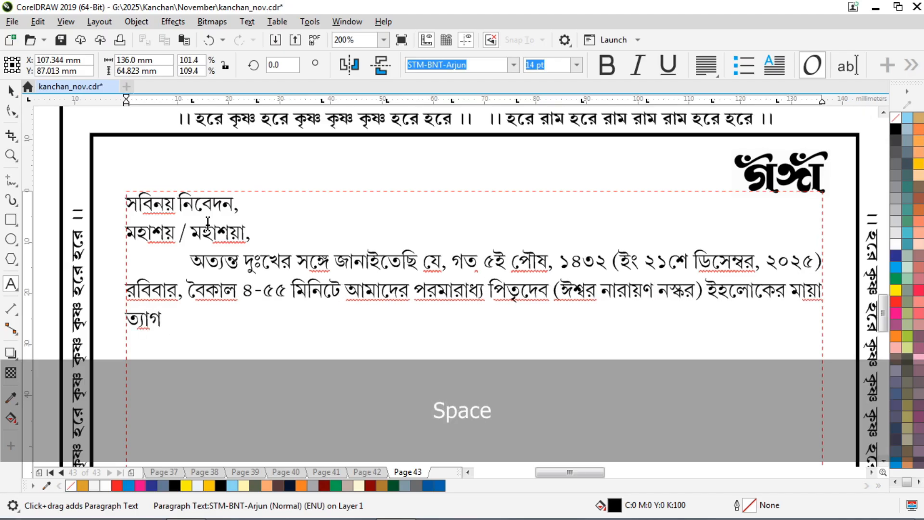
pyautogui.write(' করিয়া অম')
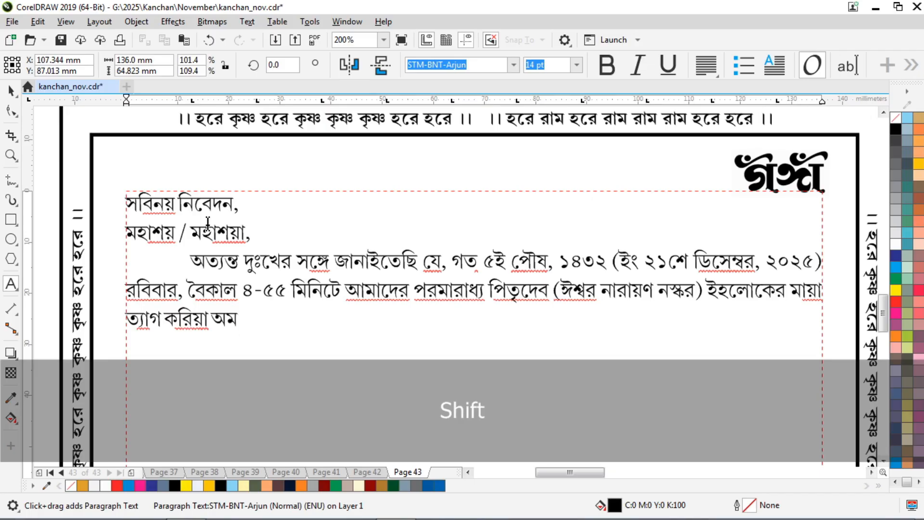
pyautogui.write('ৃতলোকে ')
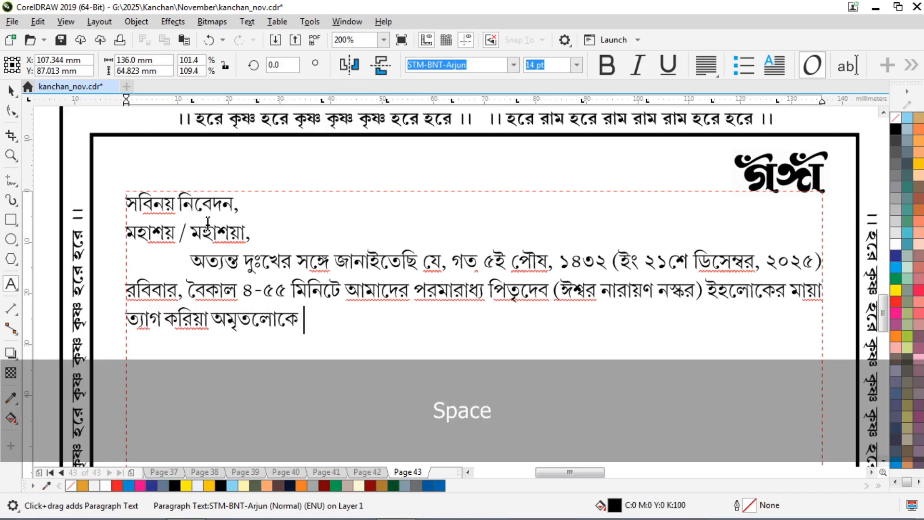
pyautogui.write('গমন ক')
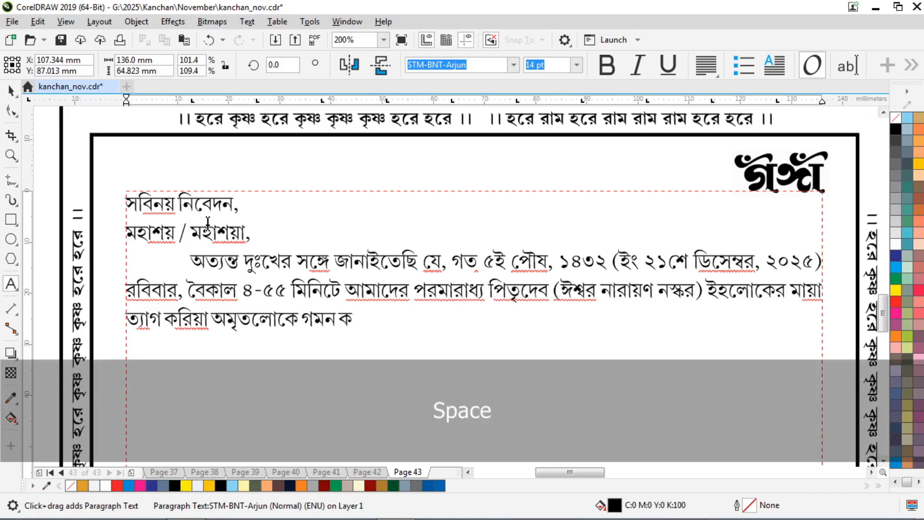
pyautogui.write('রিয়ােছন ।')
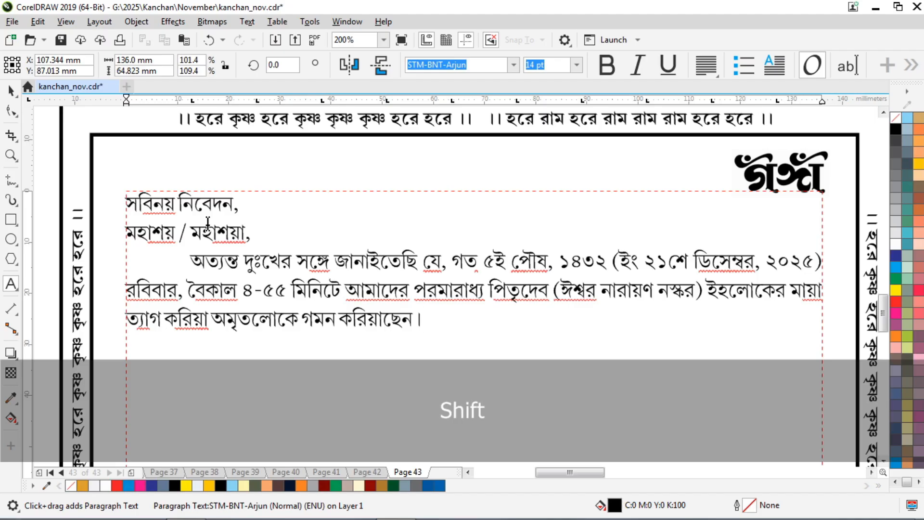
pyautogui.press('Return')
pyautogui.write('তাহার')
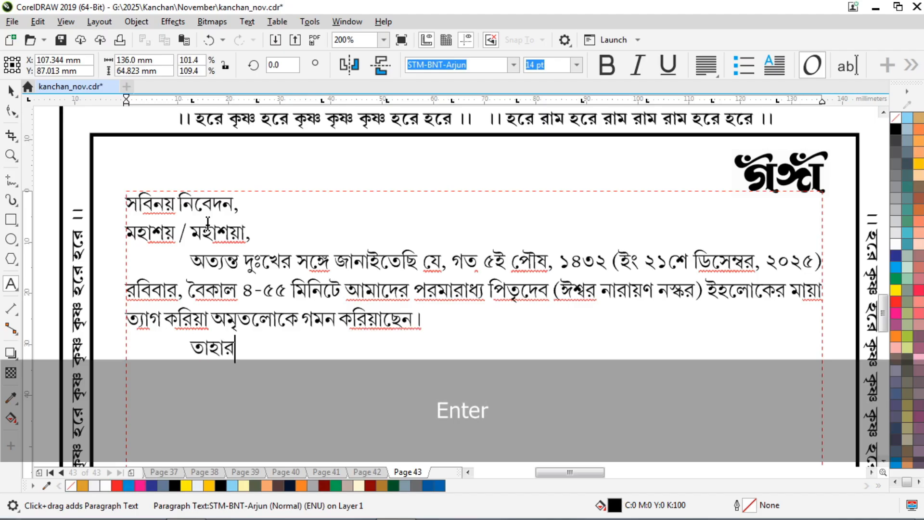
pyautogui.write(' আত্মার')
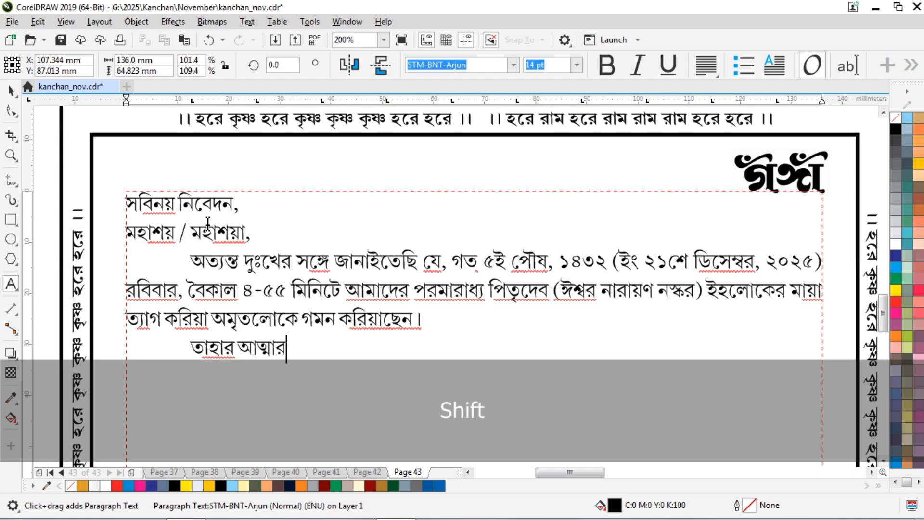
pyautogui.write(' চিরশান্তি ')
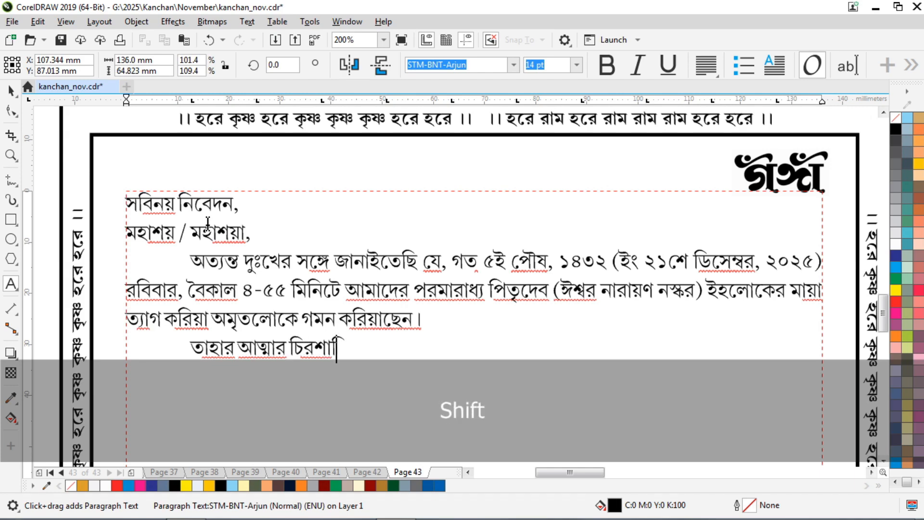
pyautogui.write('কামনা')
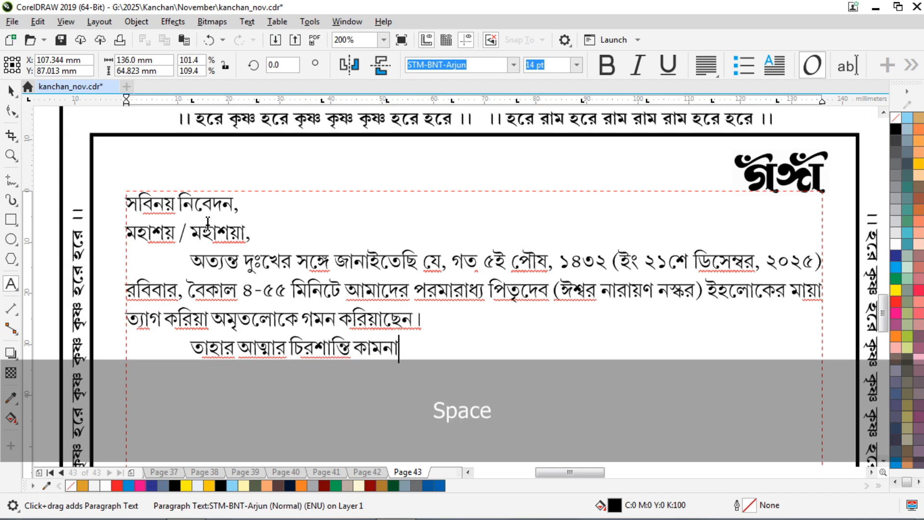
pyautogui.write('য় উপ')
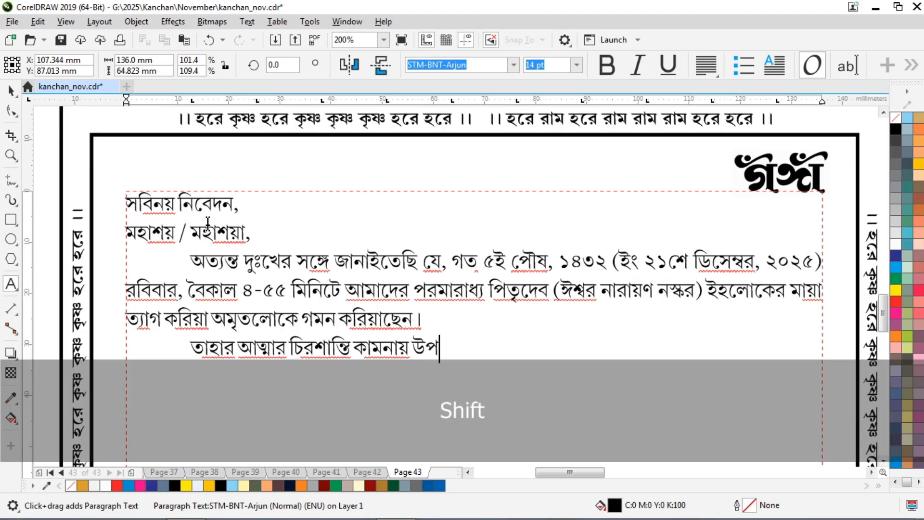
pyautogui.write('রিউক্ত ')
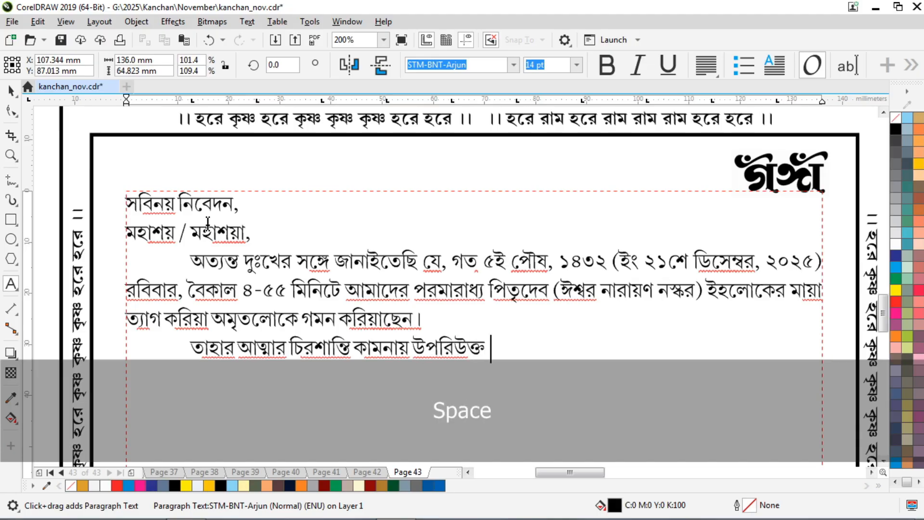
pyautogui.write('সময় অনুযায়ী')
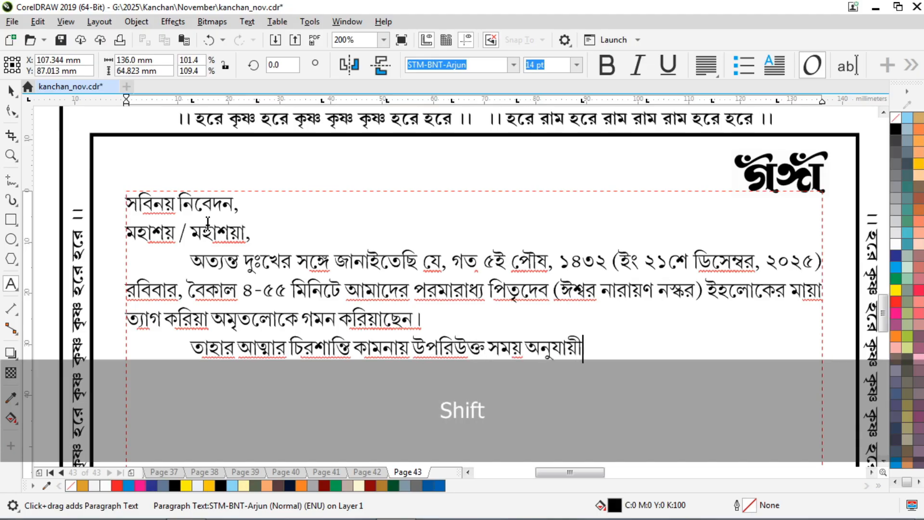
pyautogui.write(' ঘাটকায')
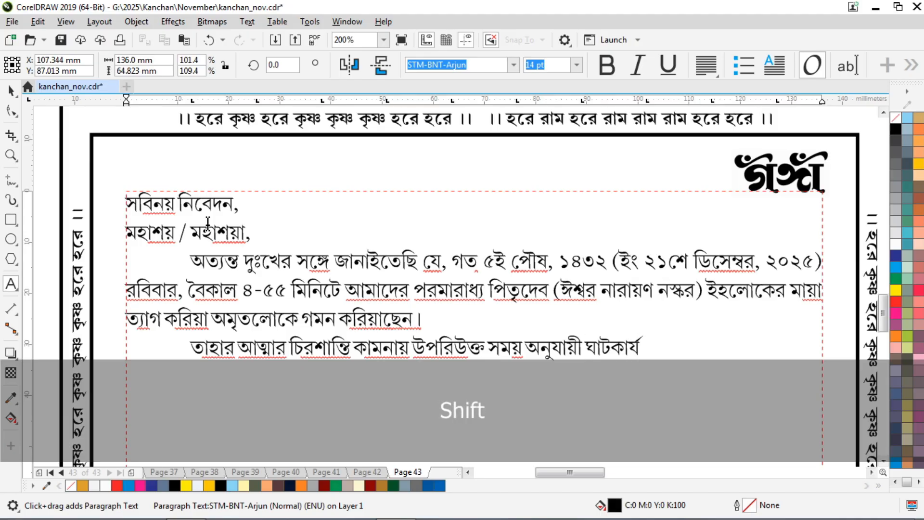
pyautogui.write(', শ্রাদ্ধ')
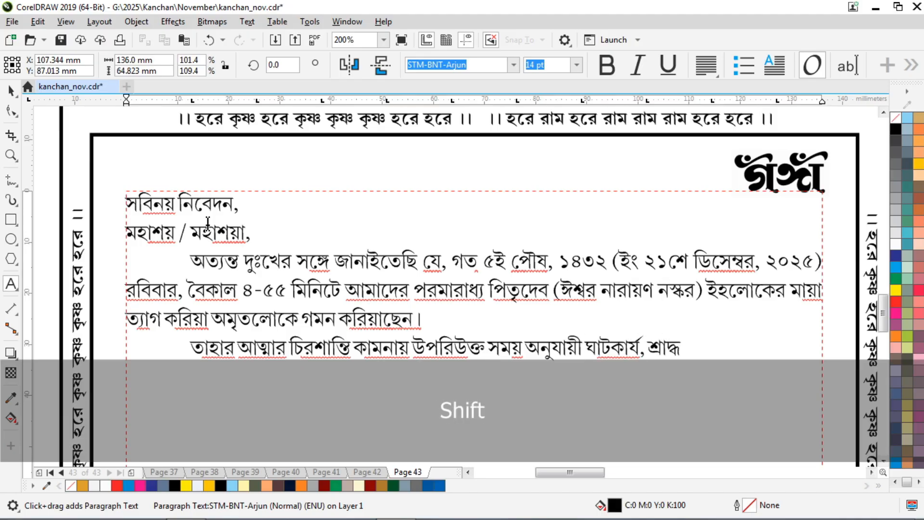
pyautogui.write(', পারলৌকিক ')
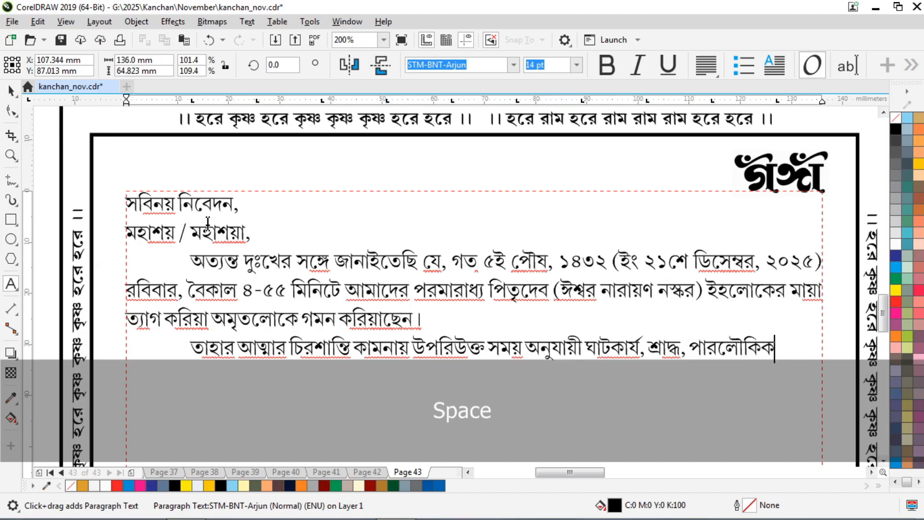
pyautogui.write('ক্রিয়া')
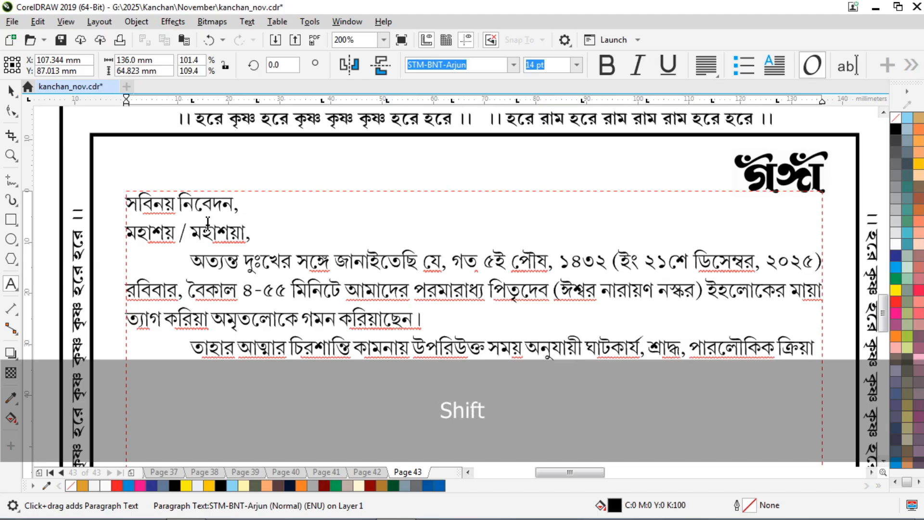
pyautogui.write(' ও অতিথি ')
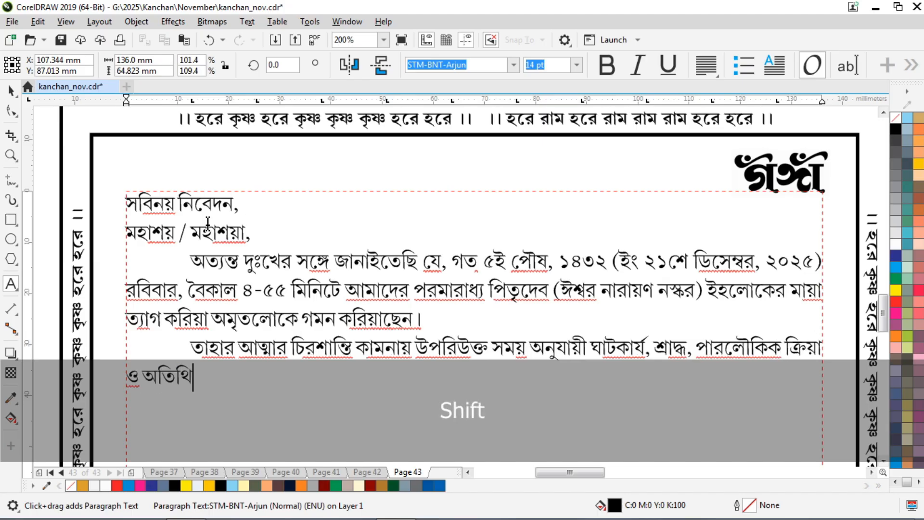
pyautogui.write('াপ্যা')
# End the paragraph with 'অতিথি আপ্যায়ন সুসম্পন্ন হইবে।' and begin the next with 'এতদুপলক্ষে ১৯'.
pyautogui.press('BackSpace')
pyautogui.press('BackSpace')
pyautogui.press('BackSpace')
pyautogui.press('BackSpace')
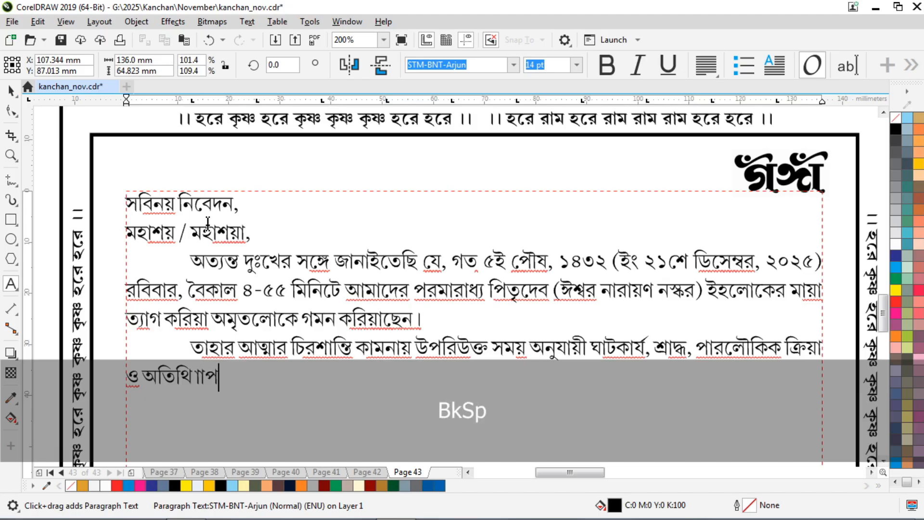
pyautogui.write('আপ')
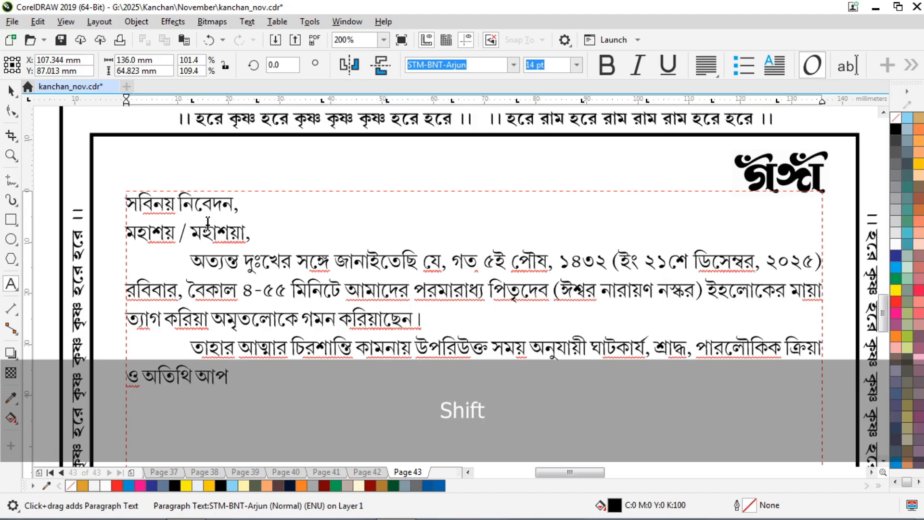
pyautogui.write('্যায়ন সুস')
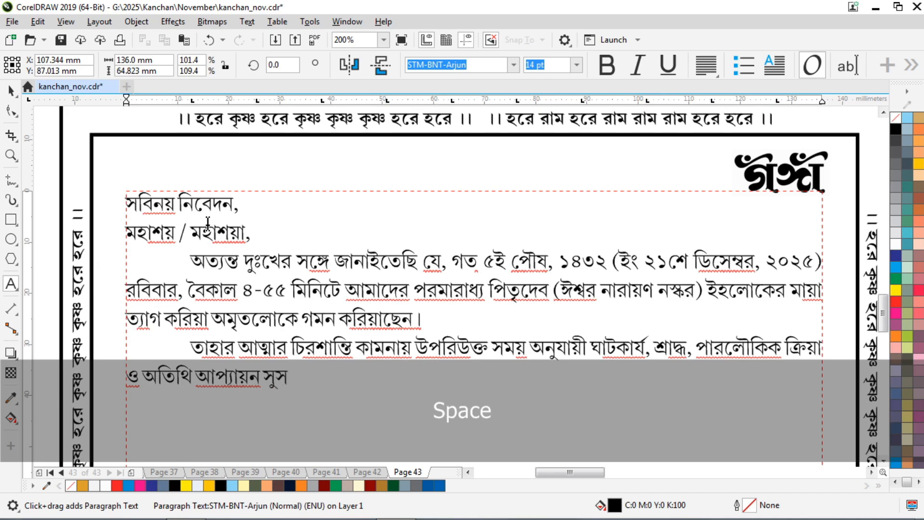
pyautogui.write('ম্পন্ন হইবে।')
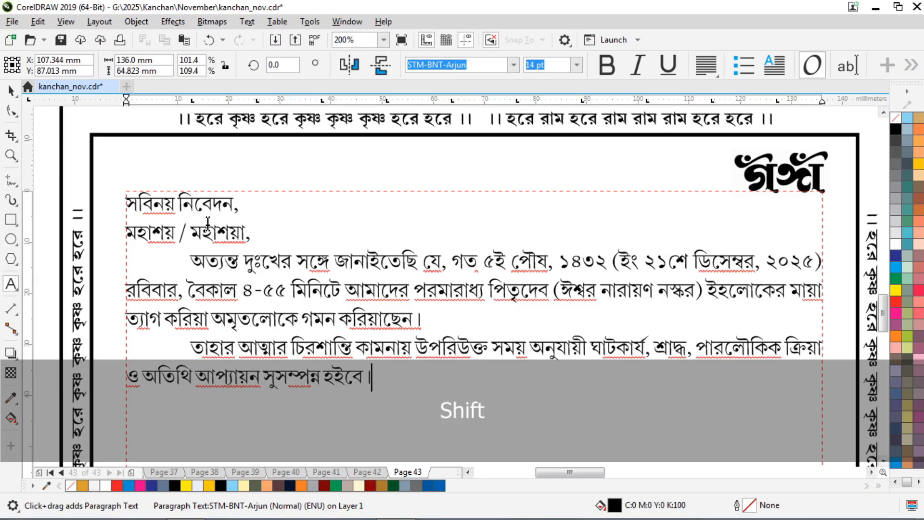
pyautogui.press('Return')
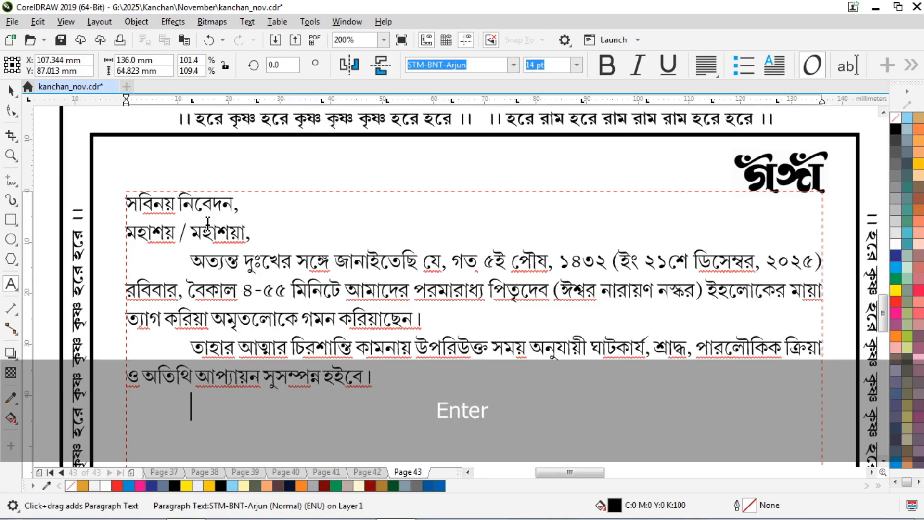
pyautogui.write('এতদ্')
pyautogui.write('পলক্ষে')
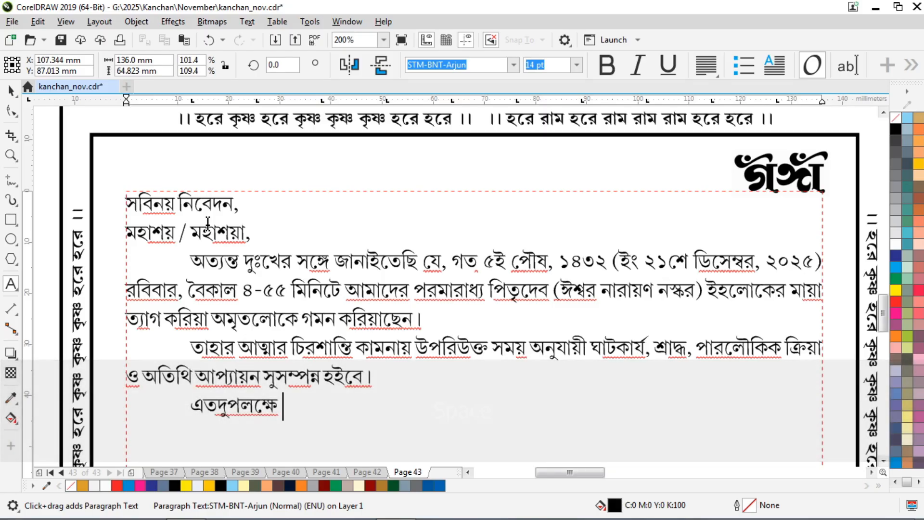
pyautogui.write(' ১৯')
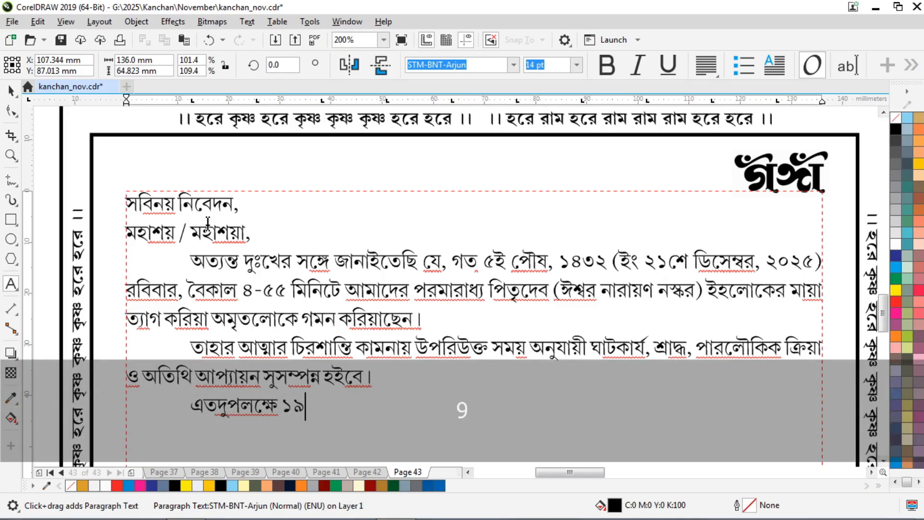
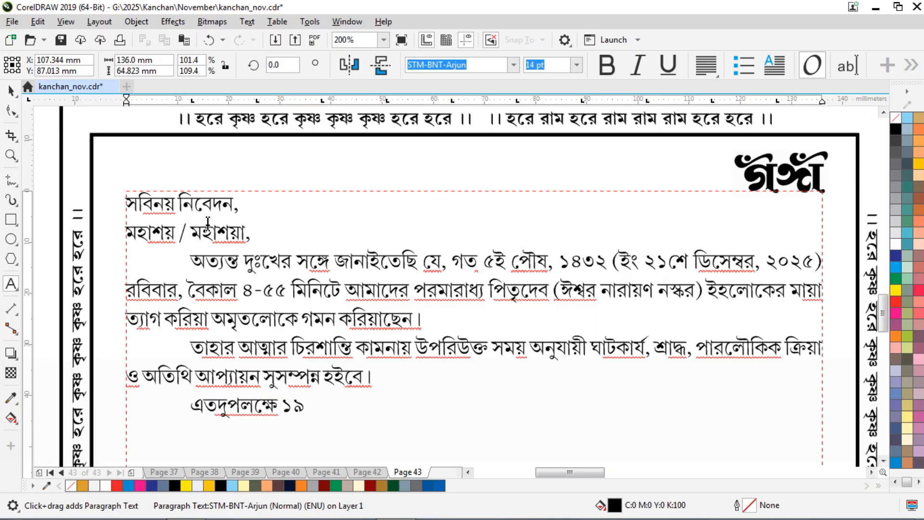
# Type the invitation: '১৯শে পৌষ, ১৪৩২ … মধ্যাহ্ন ভোজনে … এই অনুরোধ করিতেছি।'.
pyautogui.write('শে পৌষ,')
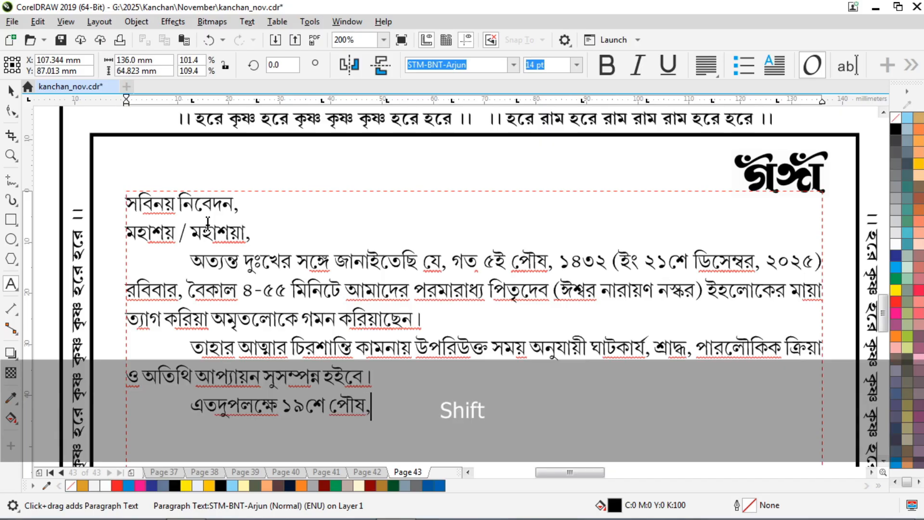
pyautogui.write(' ১৪৩২ ')
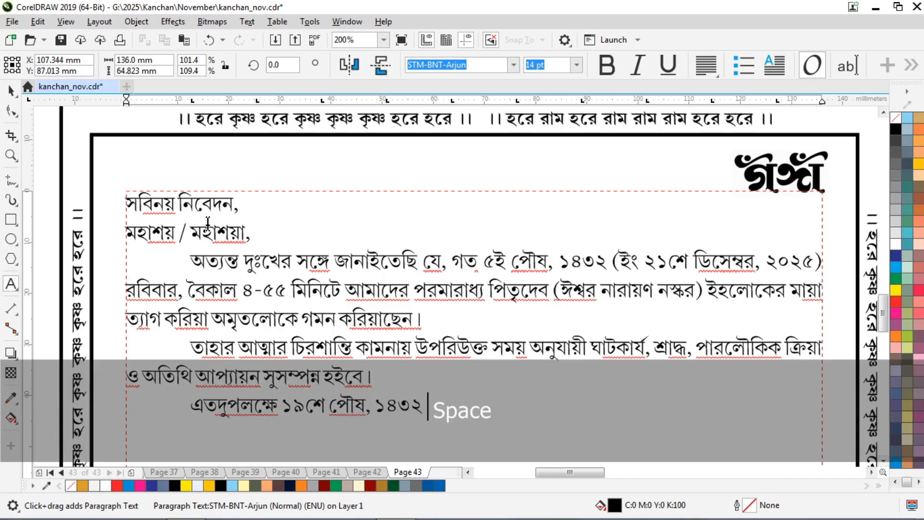
pyautogui.write('(ইং ৪ঠা জানু')
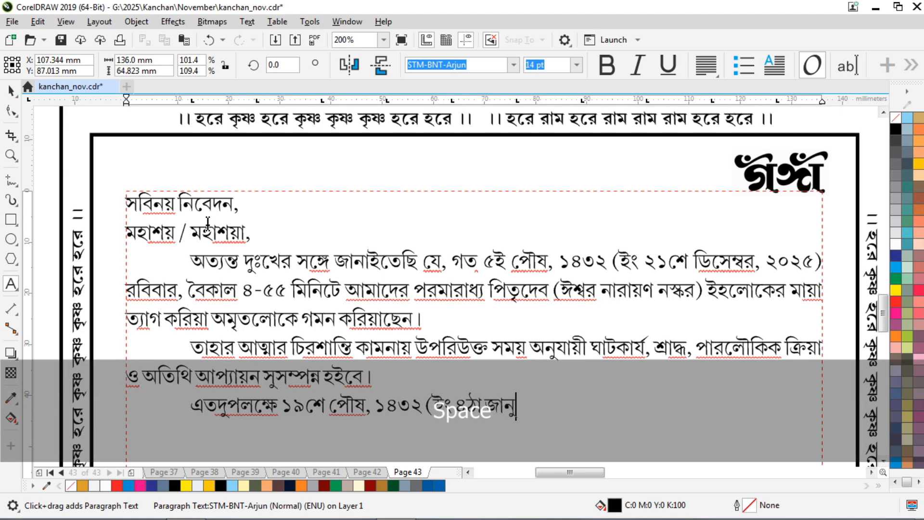
pyautogui.write('য়ারী, ২০২৫)')
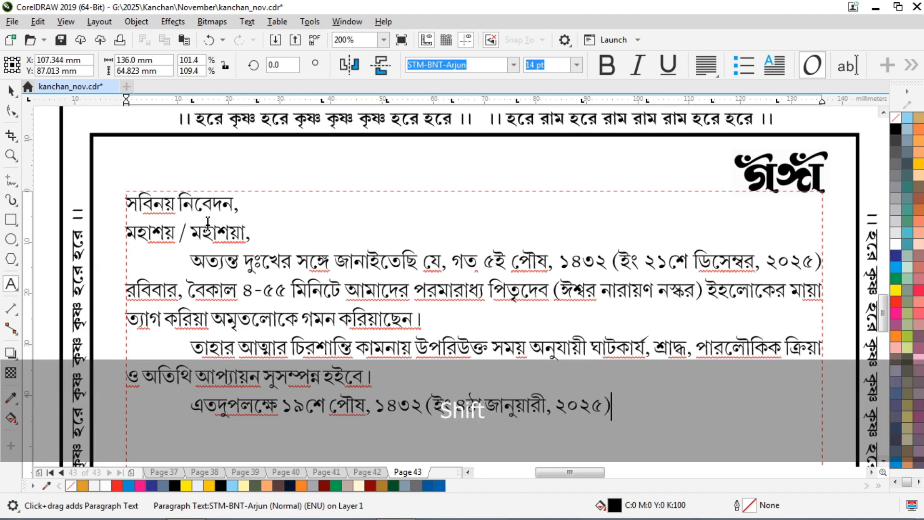
pyautogui.write(' রবিবার')
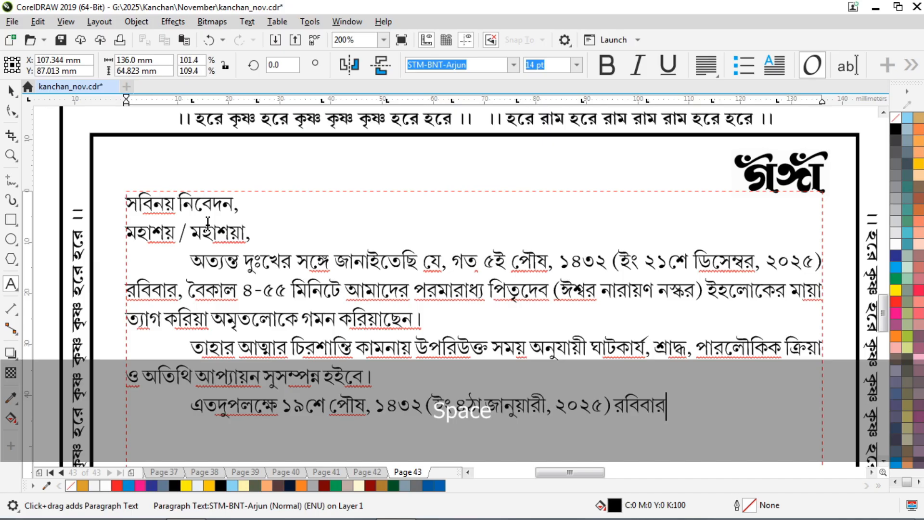
pyautogui.write(' মধ্যাহ্নে')
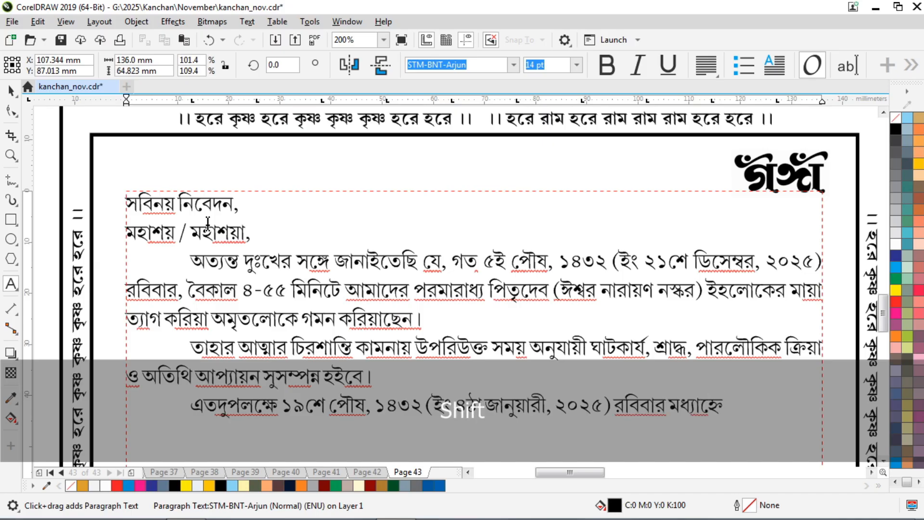
pyautogui.write(' ভে')
pyautogui.press('BackSpace')
pyautogui.press('BackSpace')
pyautogui.press('BackSpace')
pyautogui.write('হ্ন ভোজ')
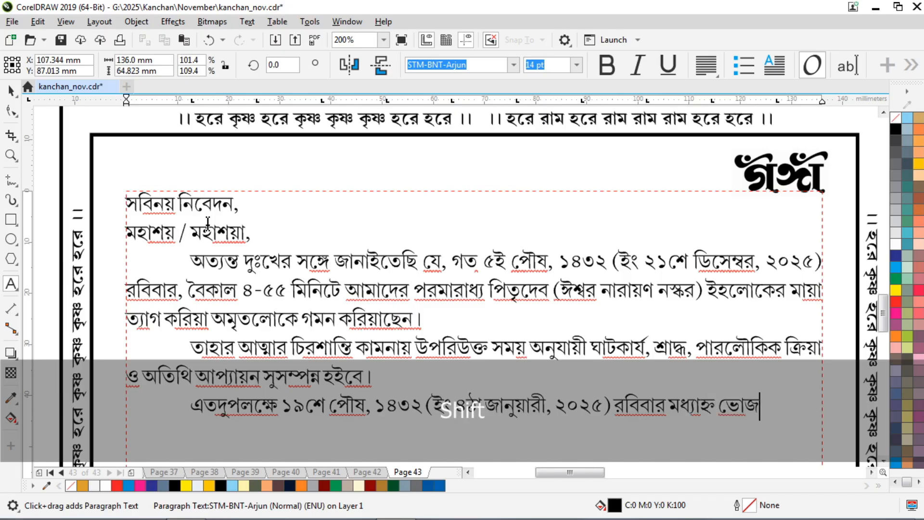
pyautogui.write('নে ')
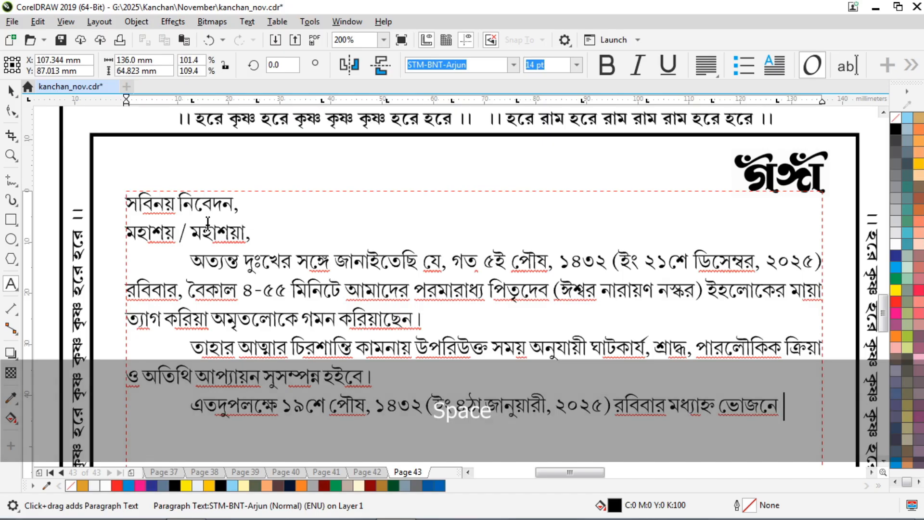
pyautogui.write('আপনি ')
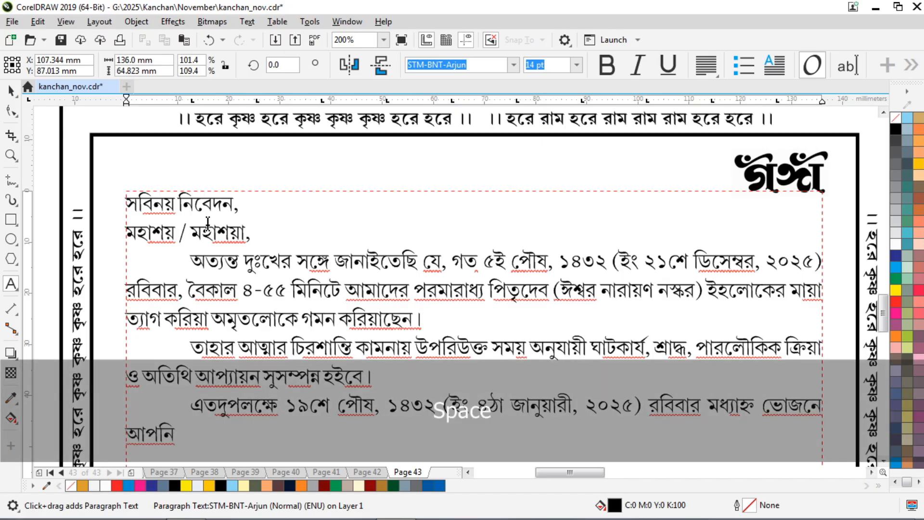
pyautogui.write('/ সবান্ধবে')
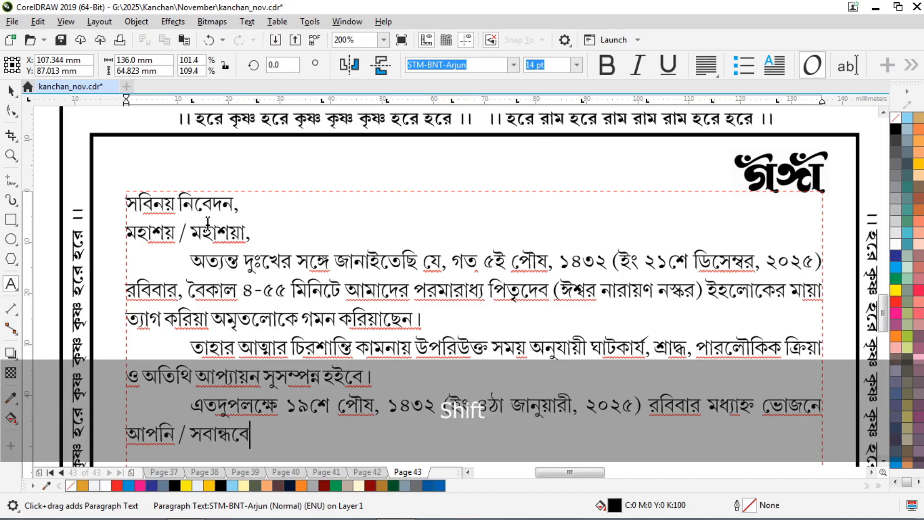
pyautogui.write(' ি')
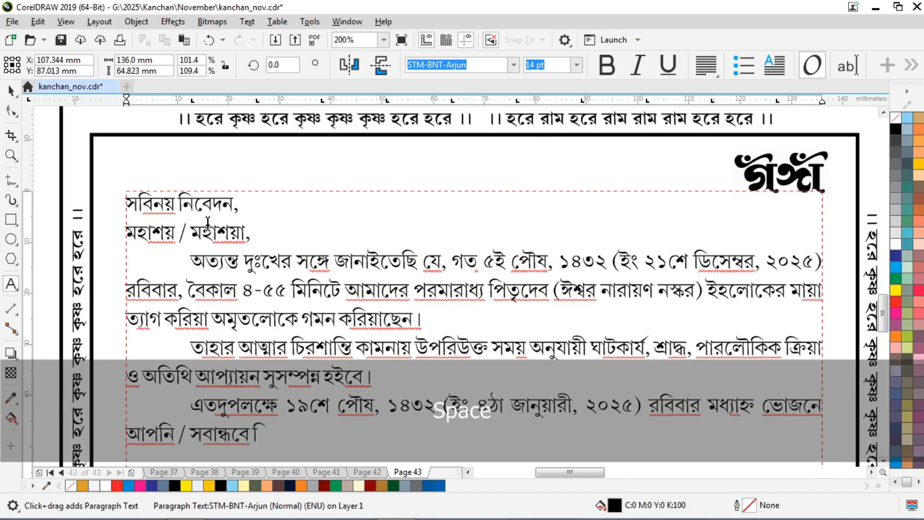
pyautogui.write('নয়মভঙ্গ ')
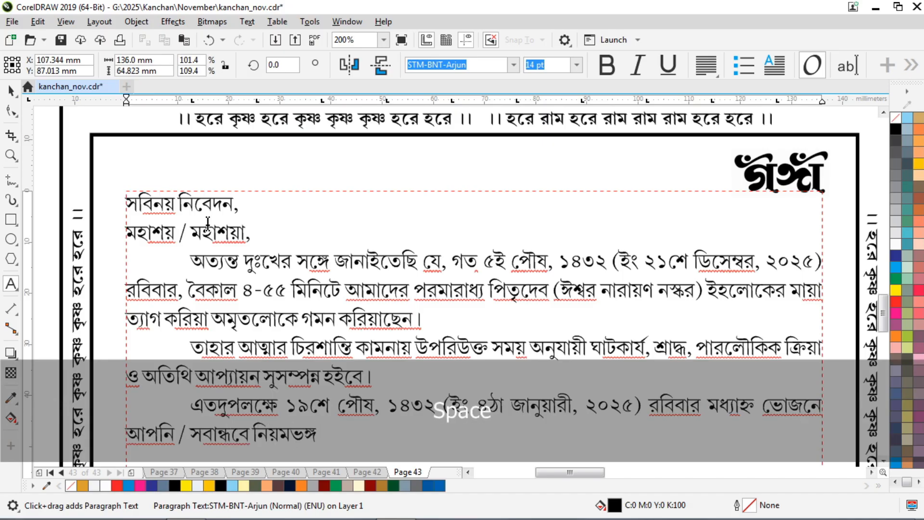
pyautogui.write('ও অতিথি')
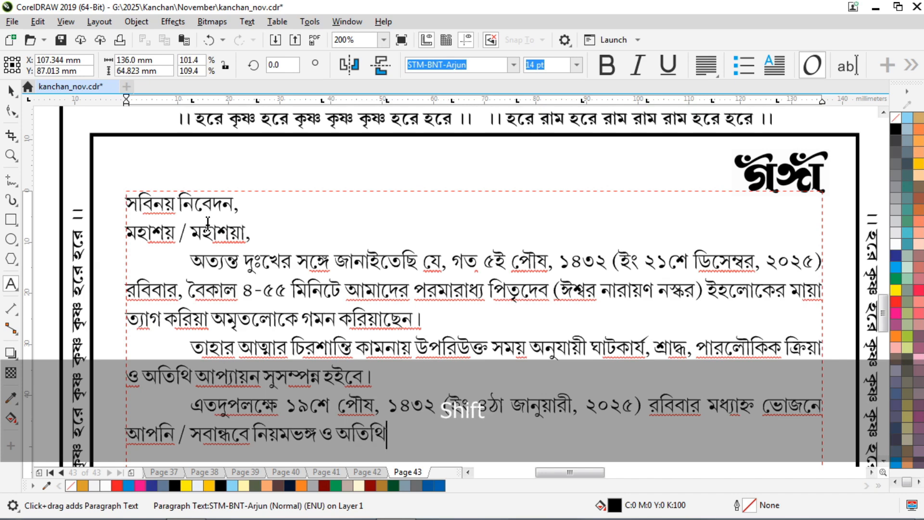
pyautogui.write(' আপ্যায়ণ')
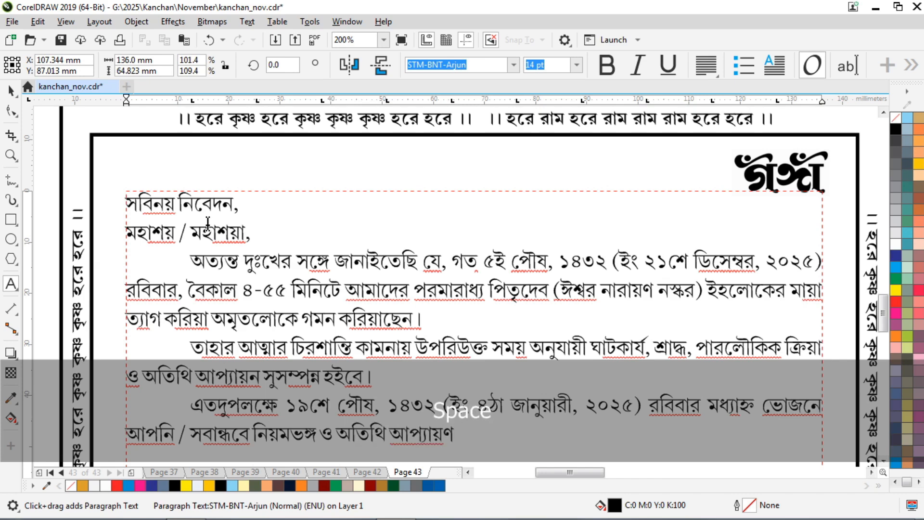
pyautogui.press('BackSpace')
pyautogui.write('ে ')
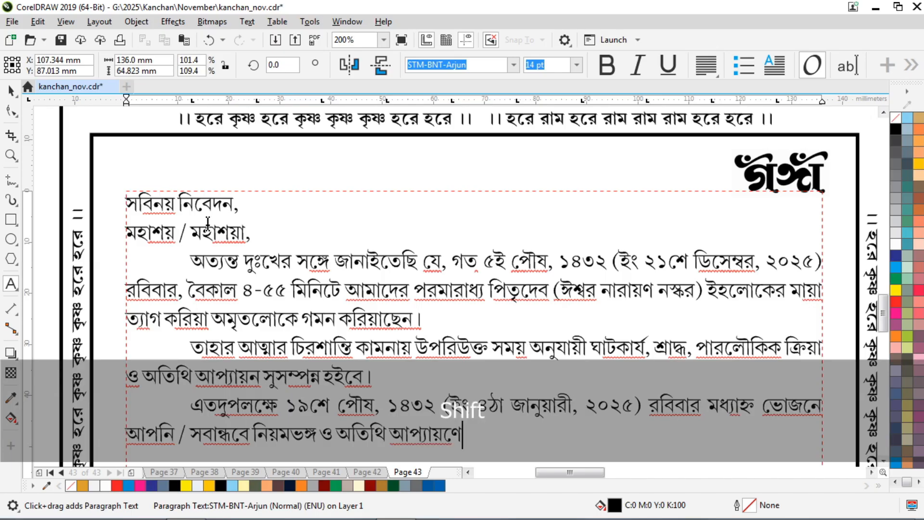
pyautogui.write('উপস্থিত')
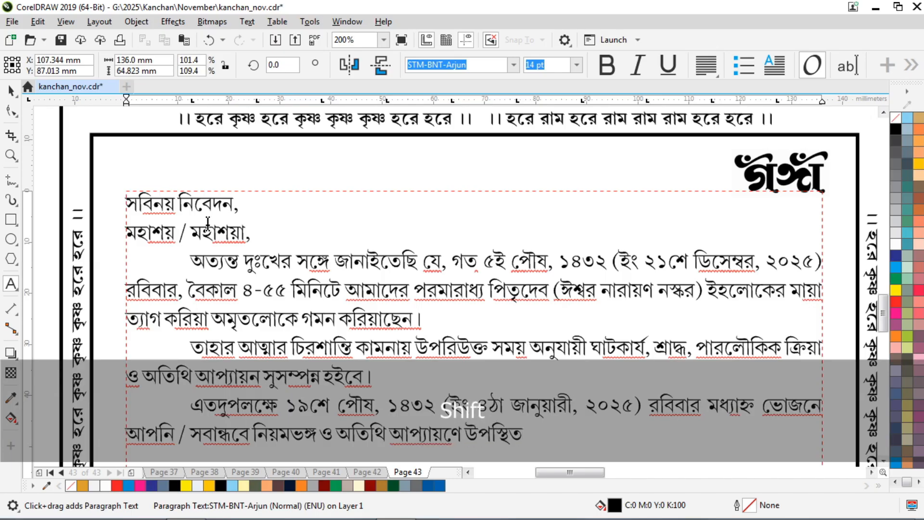
pyautogui.write(' থাকিয়া ')
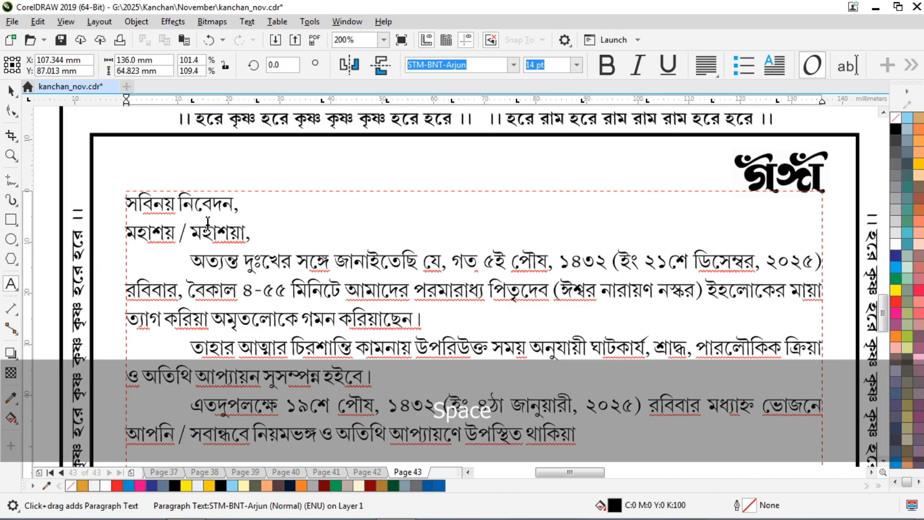
pyautogui.write('তাহার আত্মার')
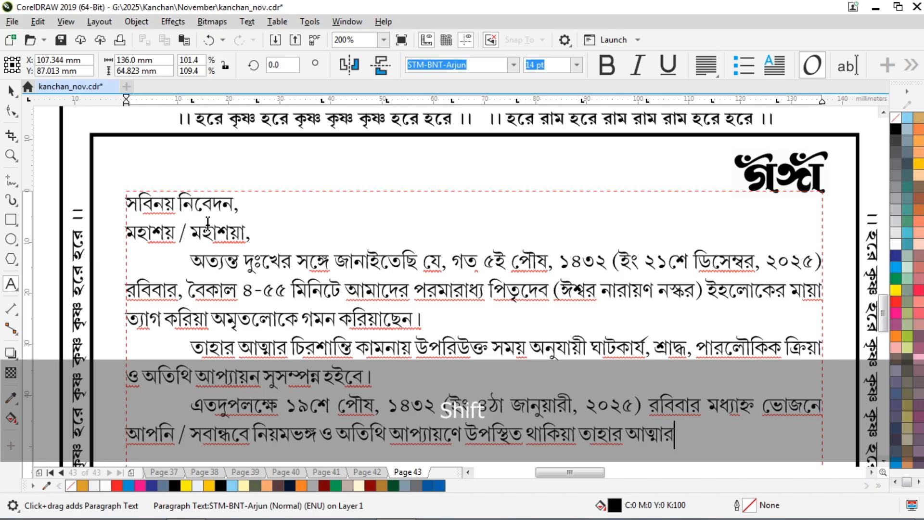
pyautogui.write(' শা')
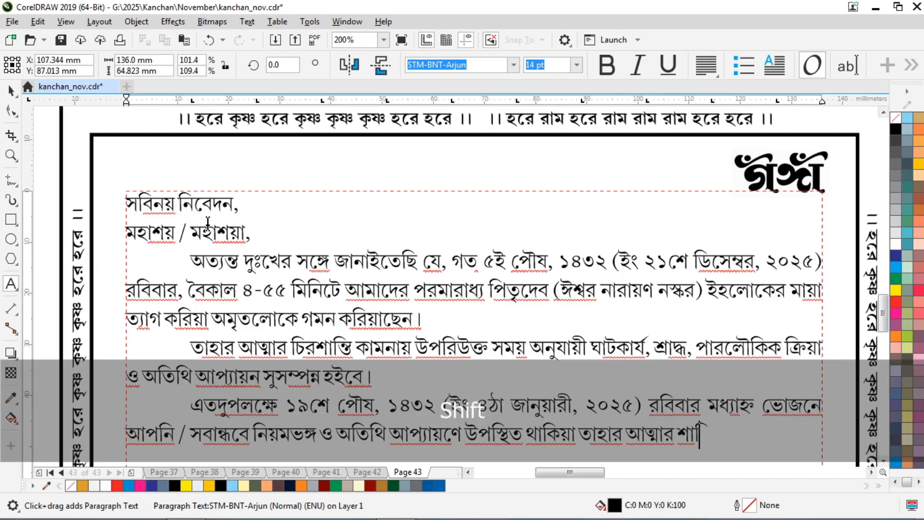
pyautogui.write('ন্তি কামনা ')
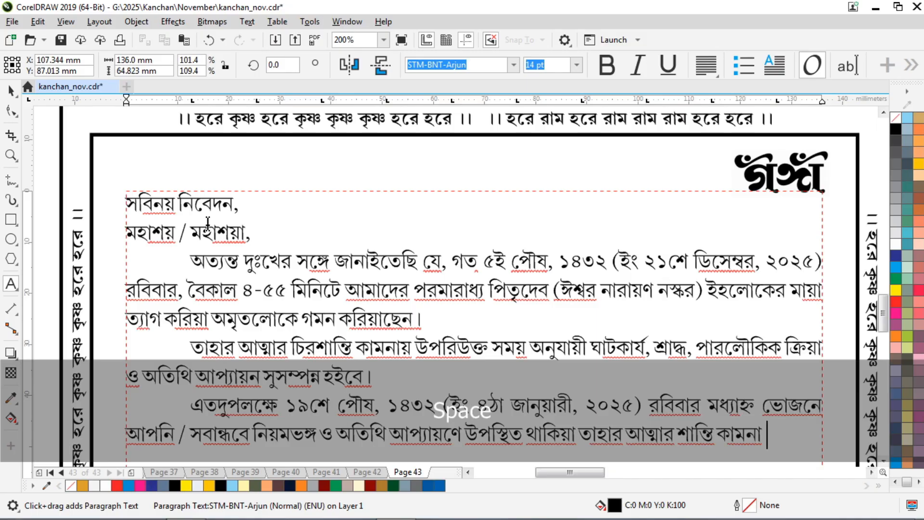
pyautogui.write('করিবেন')
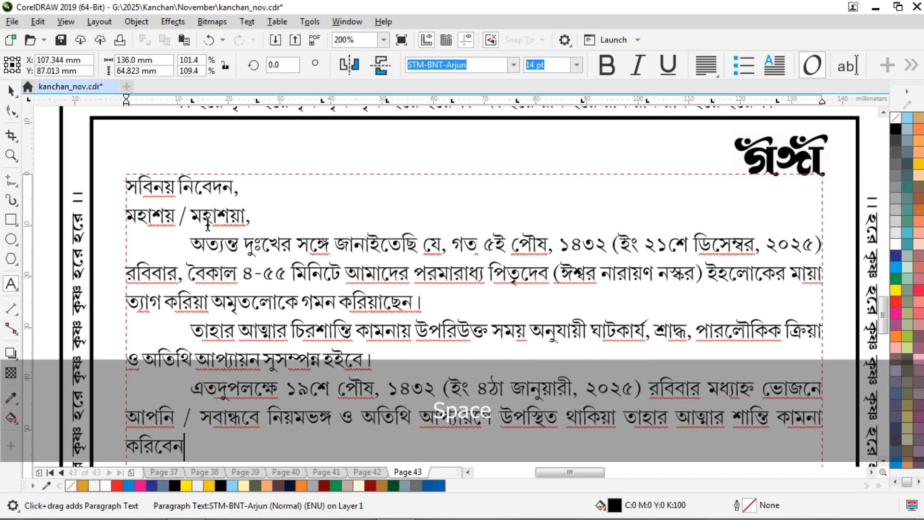
pyautogui.write(', এই অনু')
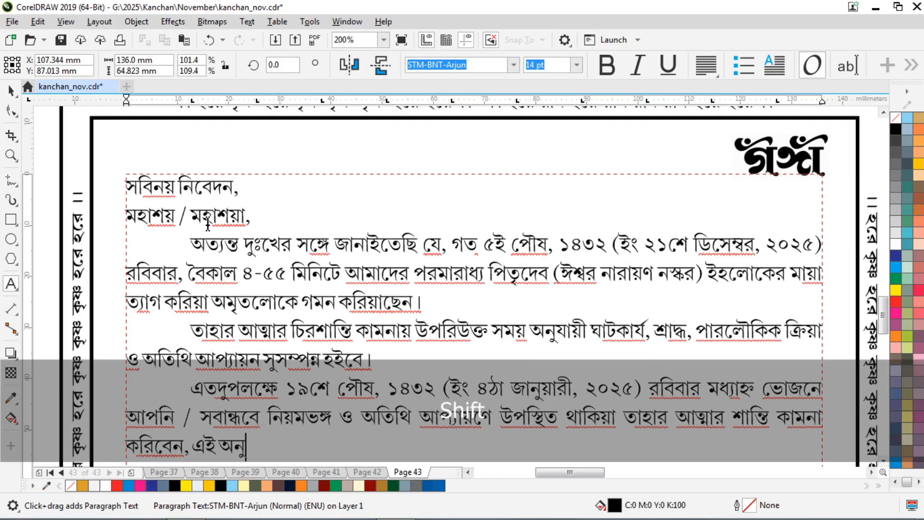
pyautogui.write('রোধ ক')
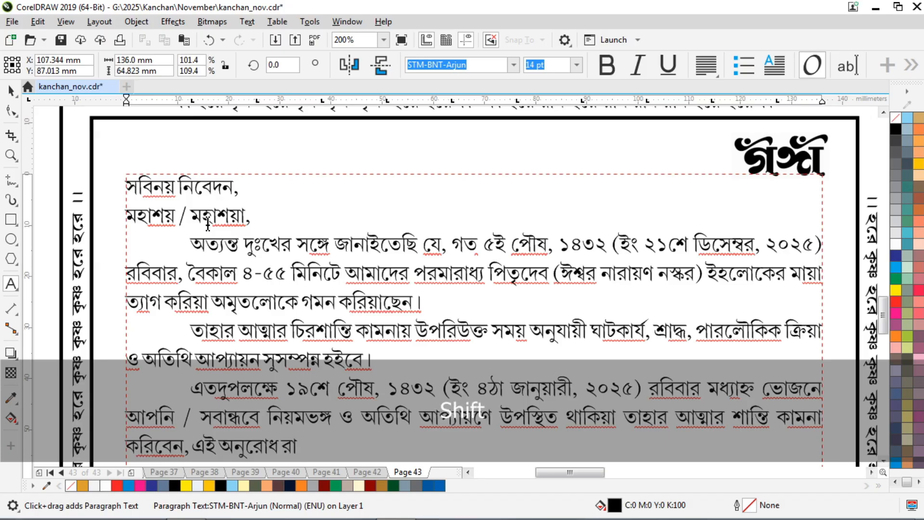
pyautogui.write('রিতেছি')
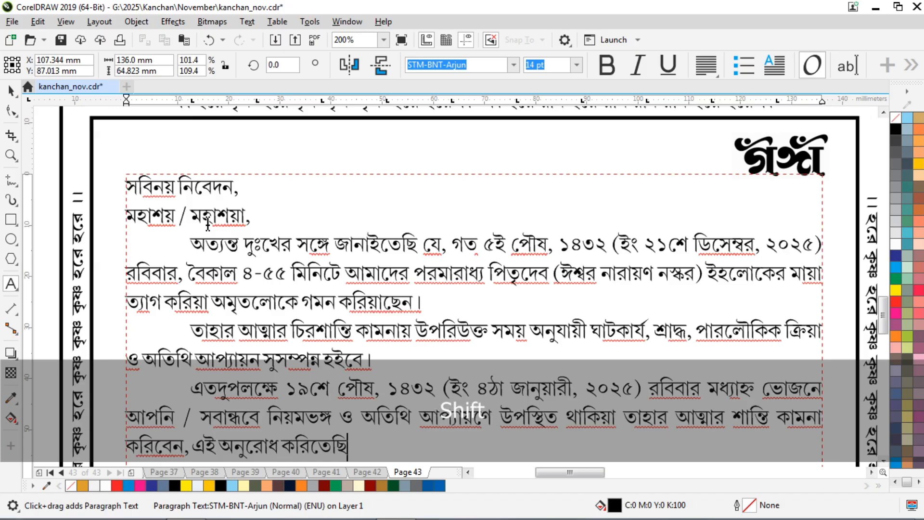
pyautogui.write('।')
# Add the closing line 'পত্রদ্বারা নিমন্ত্রণের ত্রুটি মার্জনীয়' as a new paragraph.
pyautogui.press('Return')
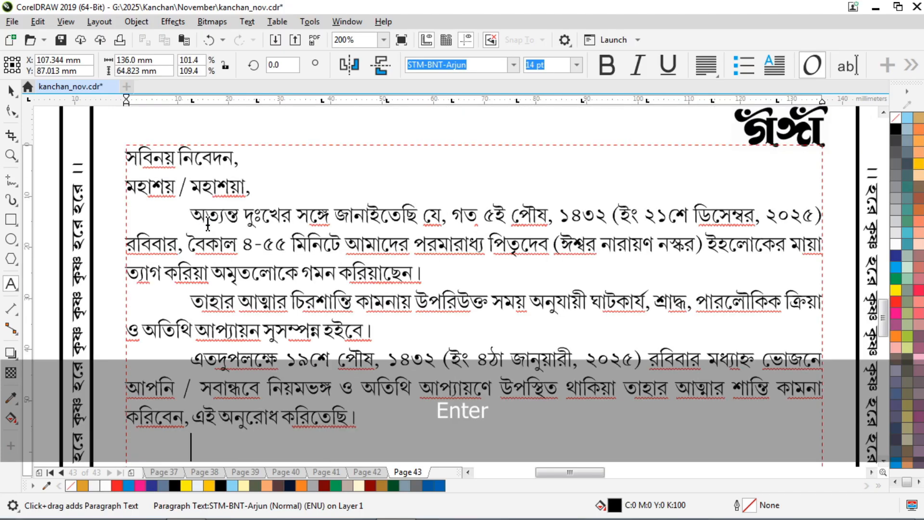
pyautogui.write('পত্রদ্বারা ')
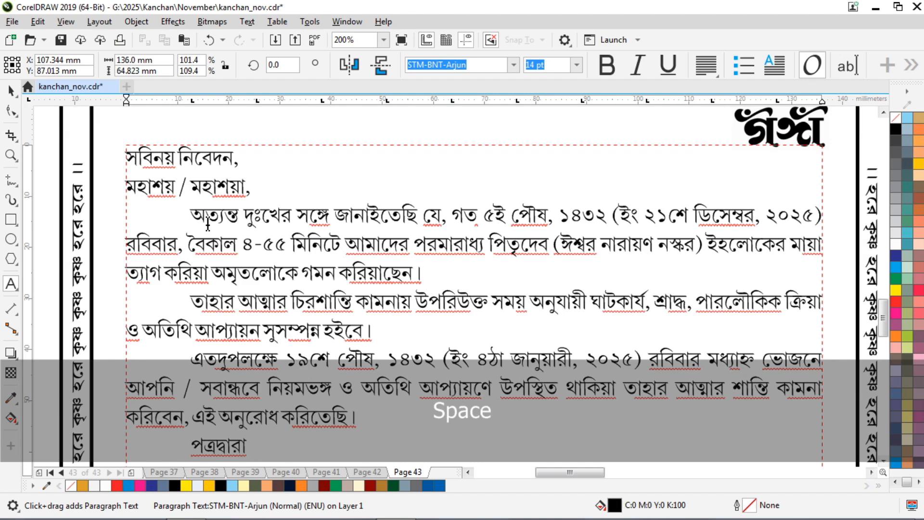
pyautogui.write('নিমন্ত্রনের')
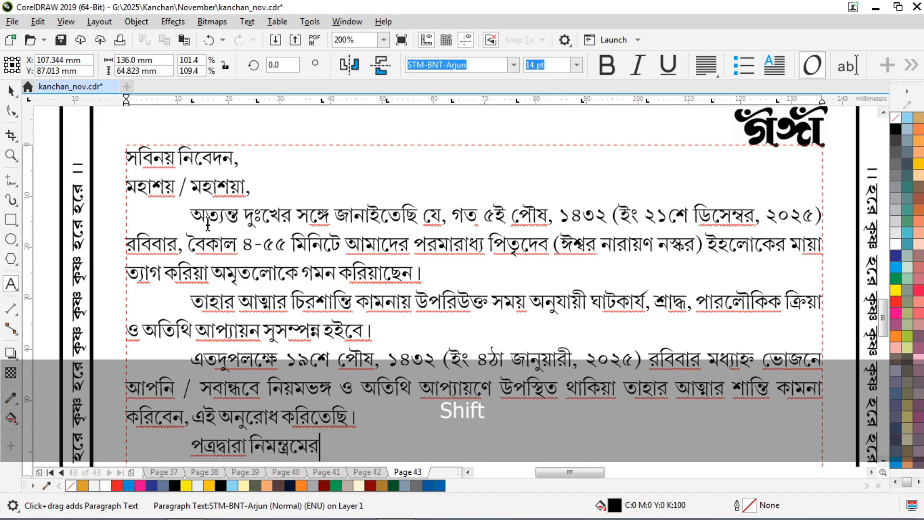
pyautogui.press('BackSpace')
pyautogui.press('BackSpace')
pyautogui.write('ণের ত্রুটি')
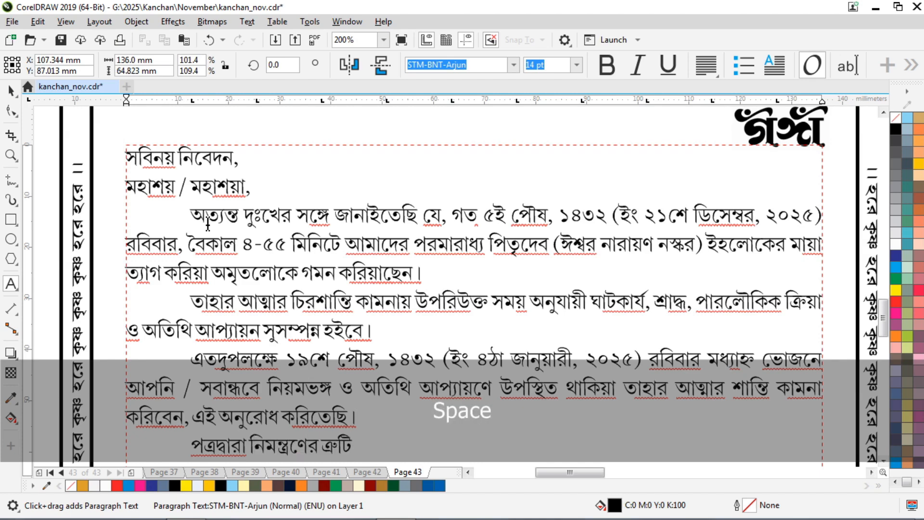
pyautogui.write(' মার্জ')
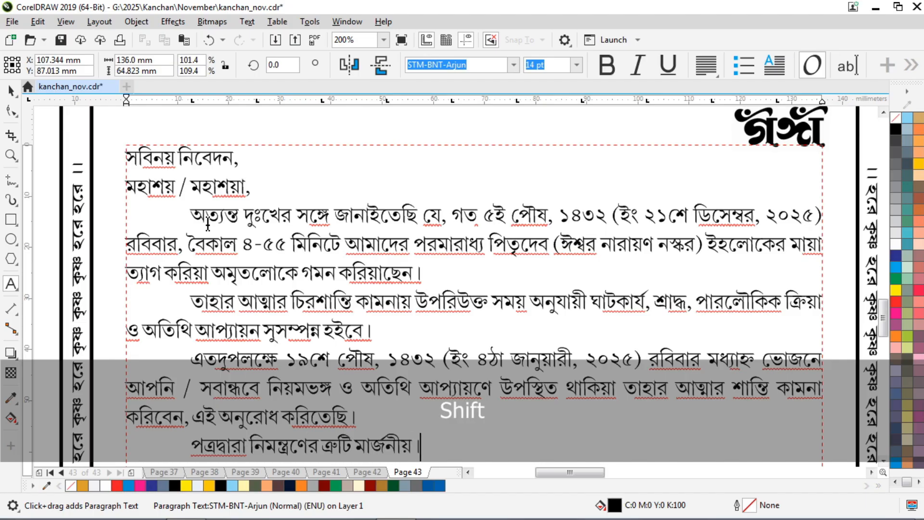
pyautogui.write('নীয়')
pyautogui.scroll(-2, 357, 226)
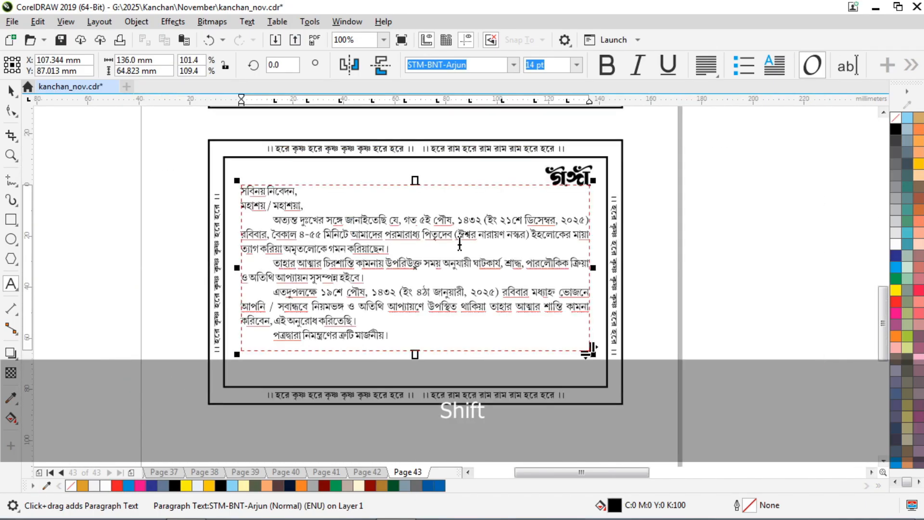
# Make the father's bracketed name on the second line bold.
pyautogui.scroll(4, 459, 243)
pyautogui.moveTo(441, 216); pyautogui.dragTo(738, 218)
pyautogui.click(606, 64)
pyautogui.scroll(-4, 551, 172)
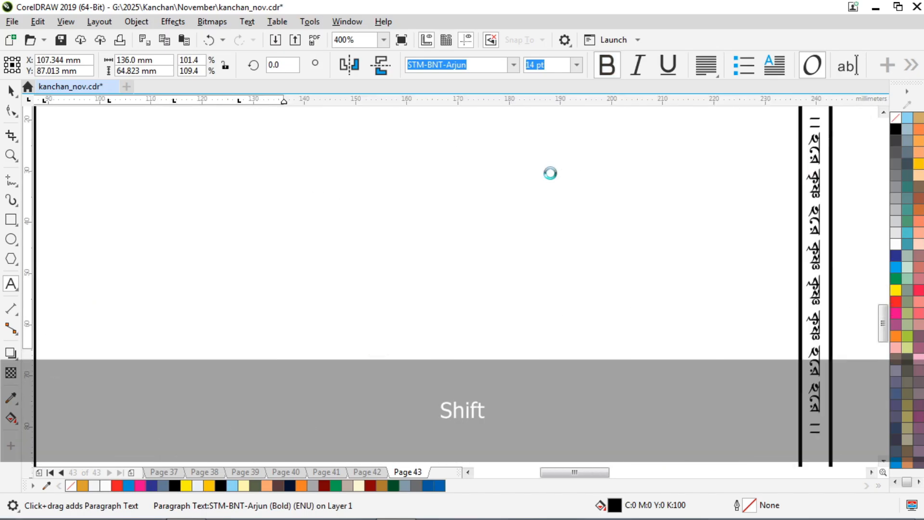
# Shorten the letter's text frame from the bottom to 62.263 mm.
pyautogui.click(9, 93)
pyautogui.scroll(-1, 506, 233)
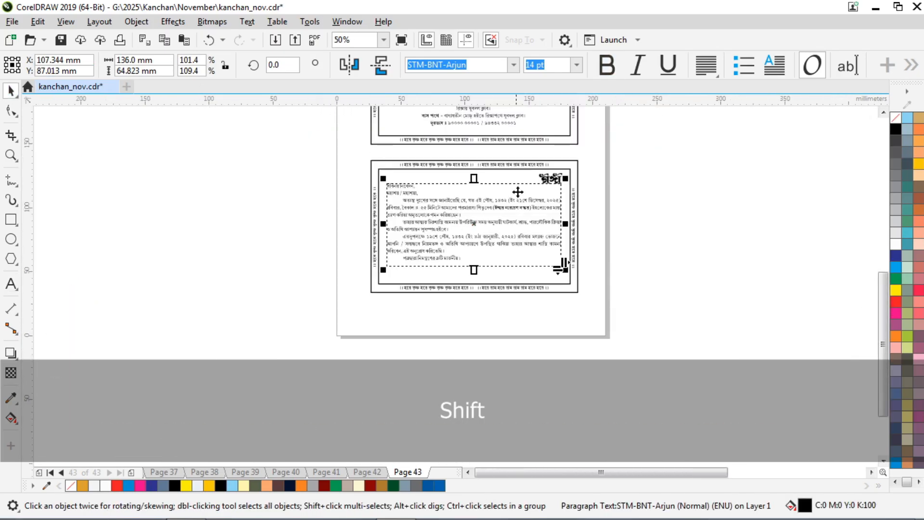
pyautogui.scroll(2, 523, 176)
pyautogui.scroll(-1, 427, 189)
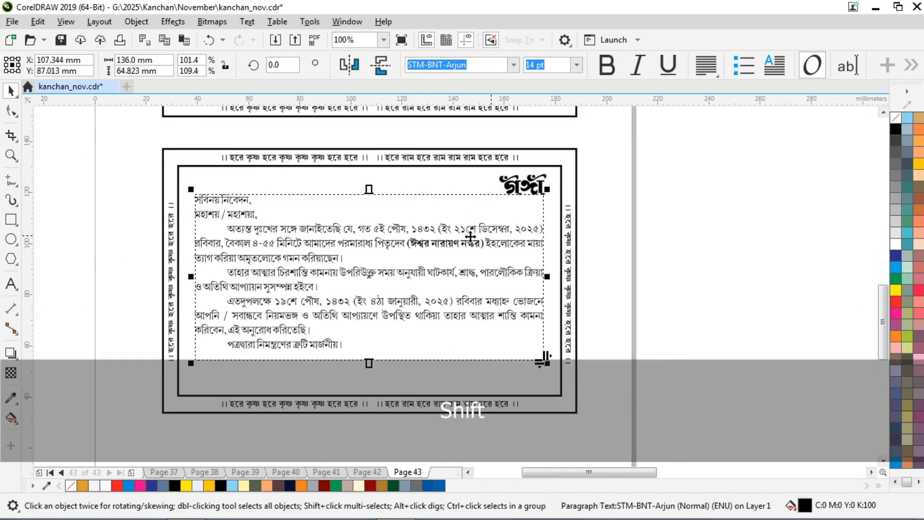
pyautogui.scroll(2, 369, 366)
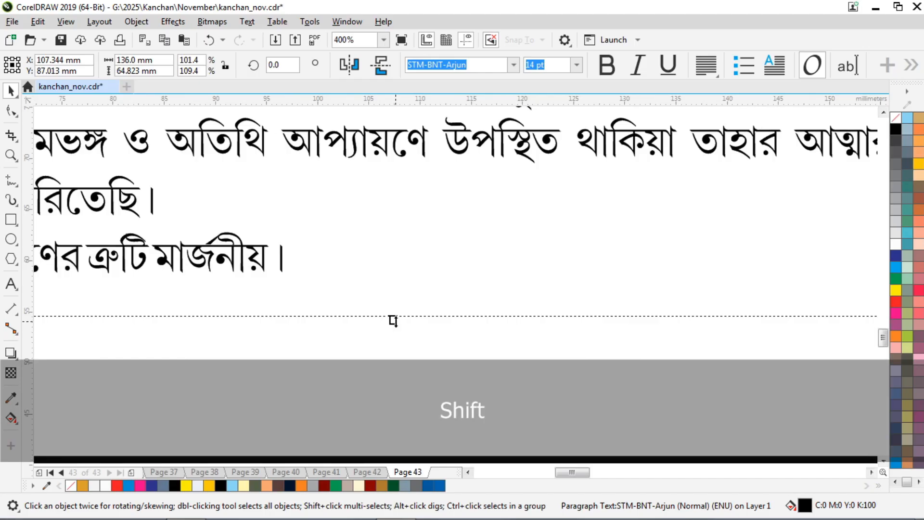
pyautogui.moveTo(393, 320); pyautogui.dragTo(403, 294)
pyautogui.scroll(-1, 315, 273)
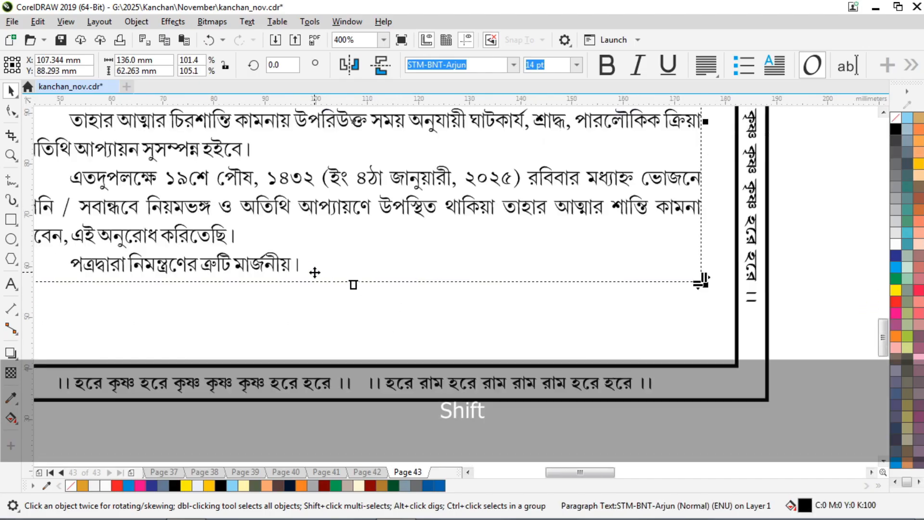
# Copy 'মার্জনীয়।' into a new centred text object positioned below the letter.
pyautogui.click(10, 284)
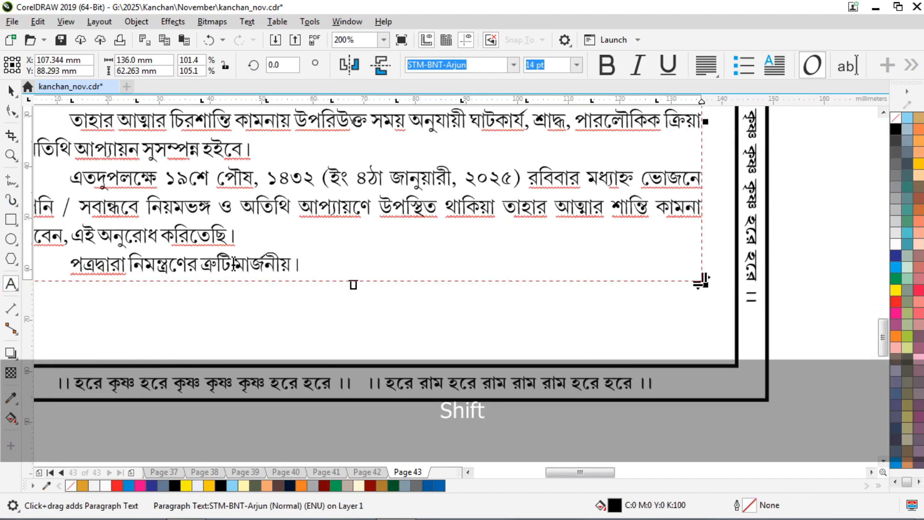
pyautogui.keyDown('shift'); pyautogui.click(233, 264); pyautogui.keyUp('shift')
pyautogui.hotkey('ctrl', 'c')
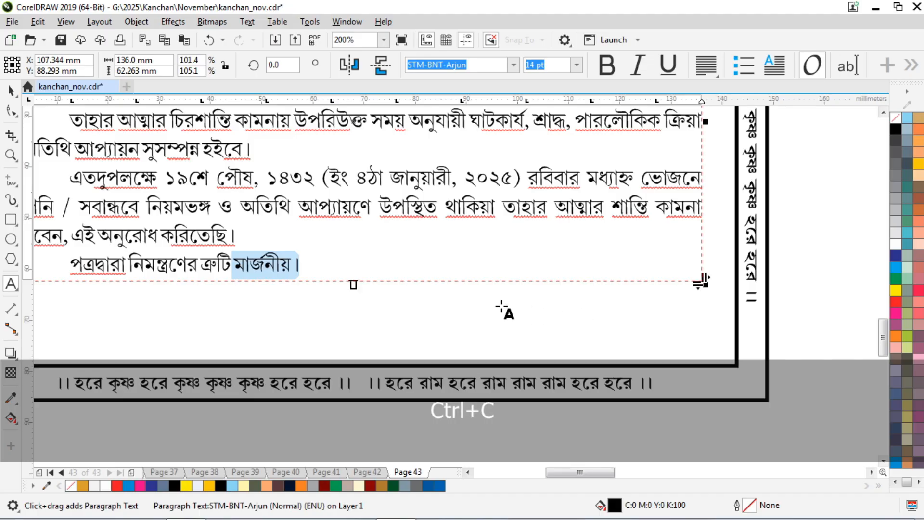
pyautogui.click(501, 304)
pyautogui.hotkey('ctrl', 'v')
pyautogui.hotkey('ctrl', 'a')
pyautogui.click(706, 65)
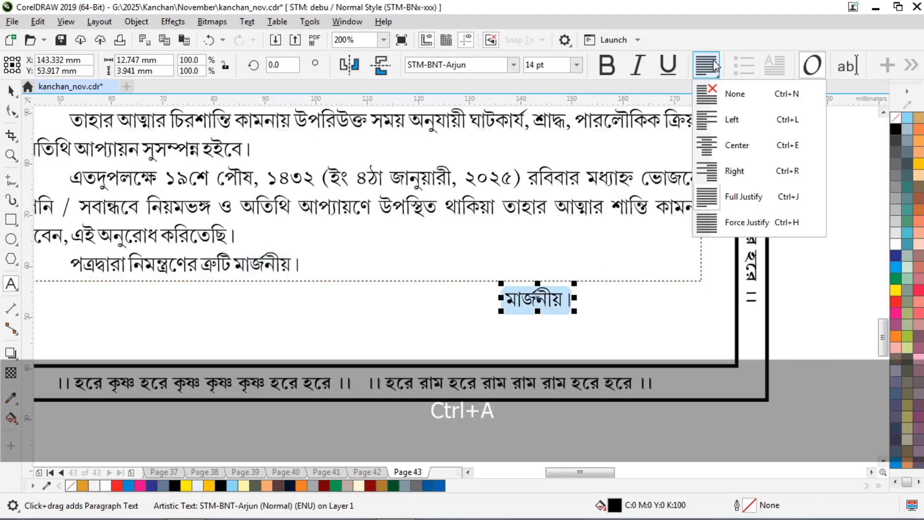
pyautogui.click(736, 145)
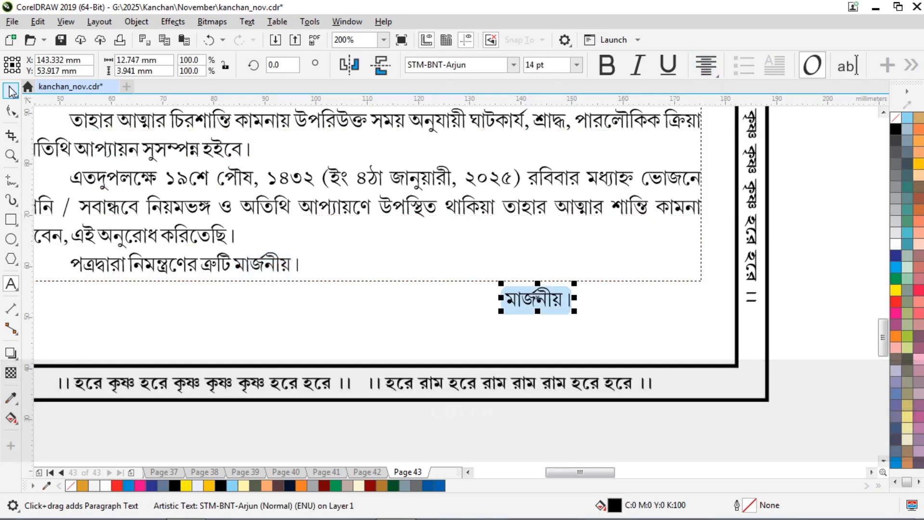
pyautogui.hotkey('ctrl', 'space')
pyautogui.moveTo(539, 294); pyautogui.dragTo(545, 274)
# Replace the copied word in the new object with 'ইতি'.
pyautogui.scroll(2, 545, 277)
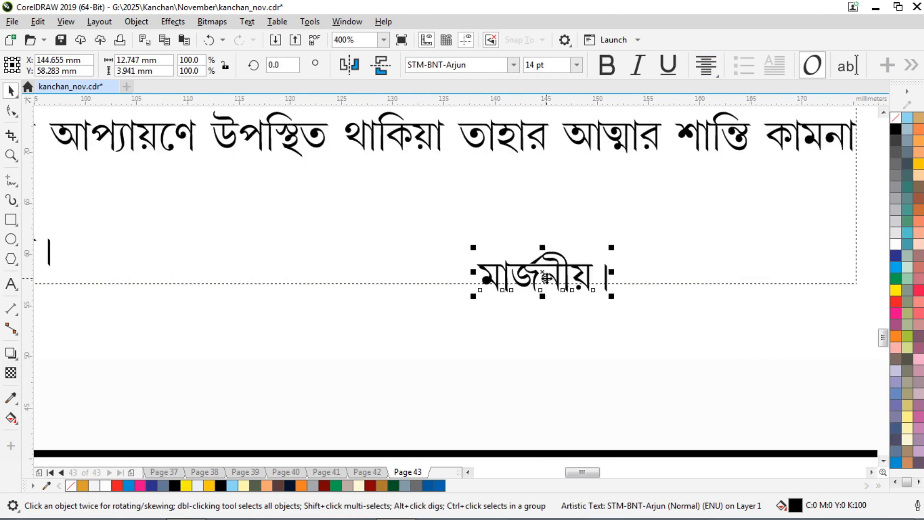
pyautogui.click(11, 283)
pyautogui.hotkey('ctrl', 'a')
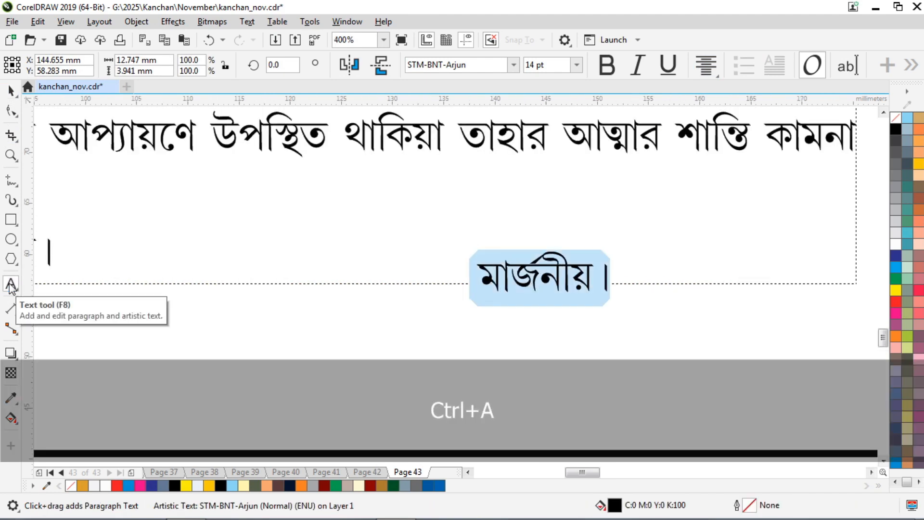
pyautogui.write('ইতি')
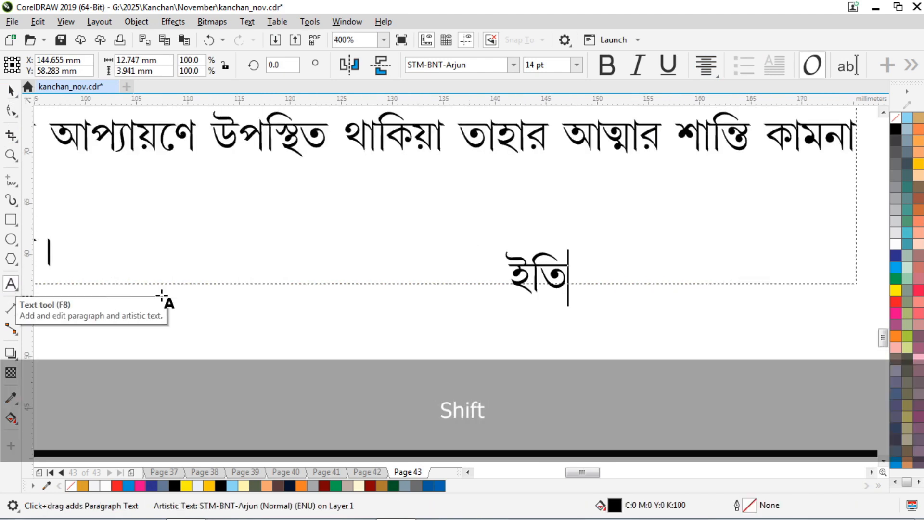
pyautogui.scroll(-2, 192, 317)
# Append 'ইতি' after the letter's final word 'মার্জনীয়।'.
pyautogui.click(131, 184)
pyautogui.scroll(-2, 260, 230)
pyautogui.hotkey('ctrl', 'a')
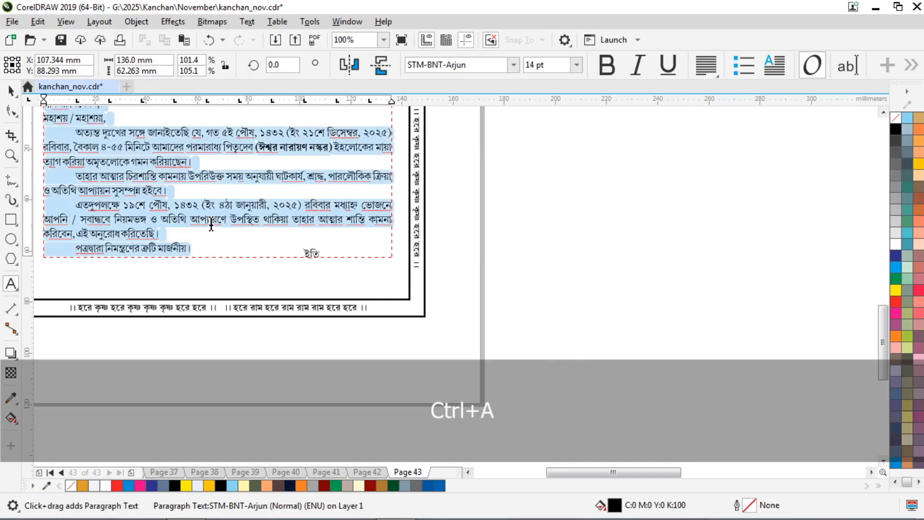
pyautogui.press('Down')
pyautogui.write('ইতি')
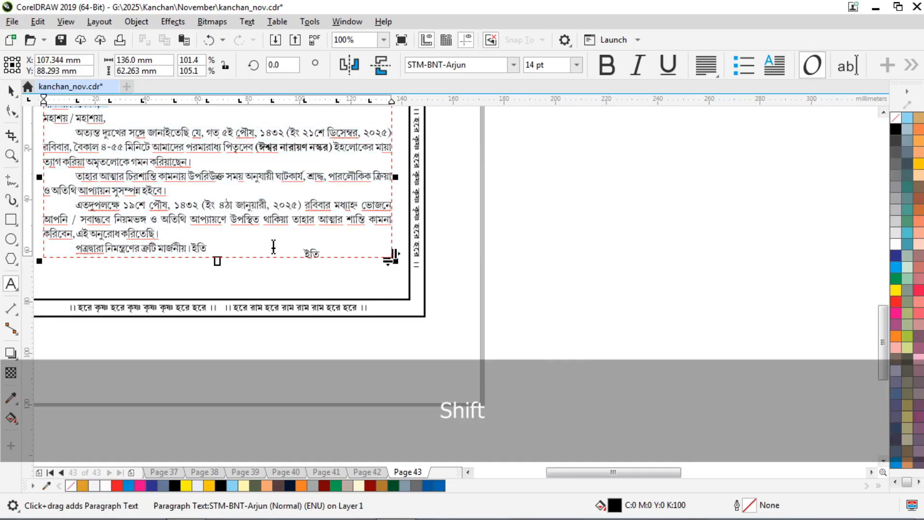
pyautogui.scroll(1, 273, 243)
pyautogui.hotkey('ctrl', 'space')
pyautogui.moveTo(655, 206); pyautogui.dragTo(260, 284)
pyautogui.click(9, 284)
# Replace 'ইতি' in the separate object with the heading 'ভাগ্যহীন পুত্র'.
pyautogui.hotkey('ctrl', 'a')
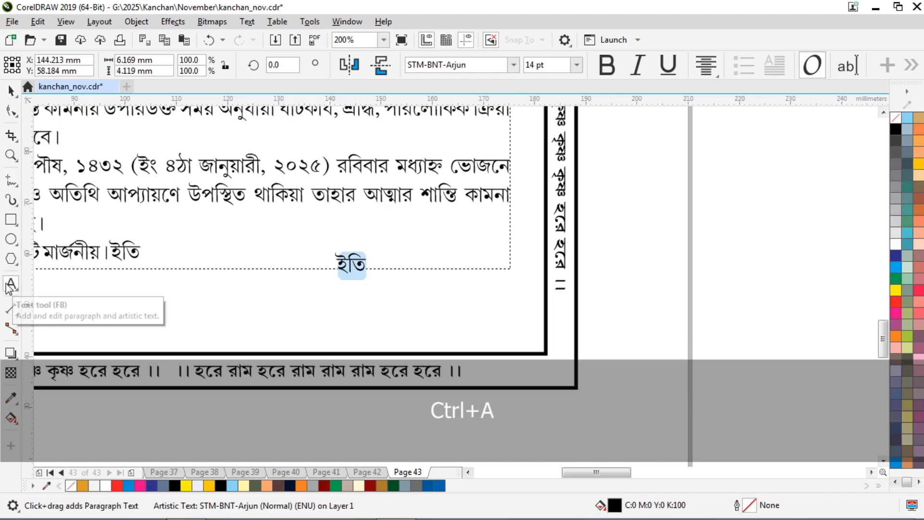
pyautogui.write('ভাগ্য')
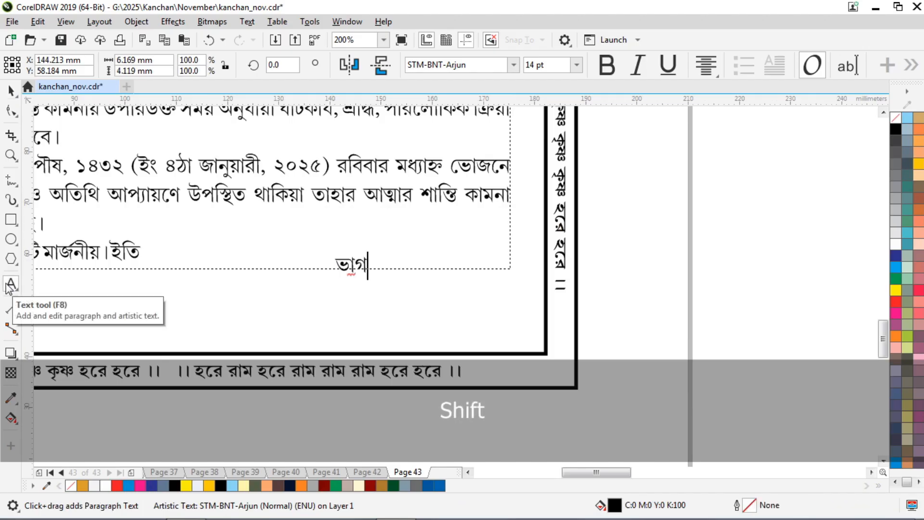
pyautogui.write('হী')
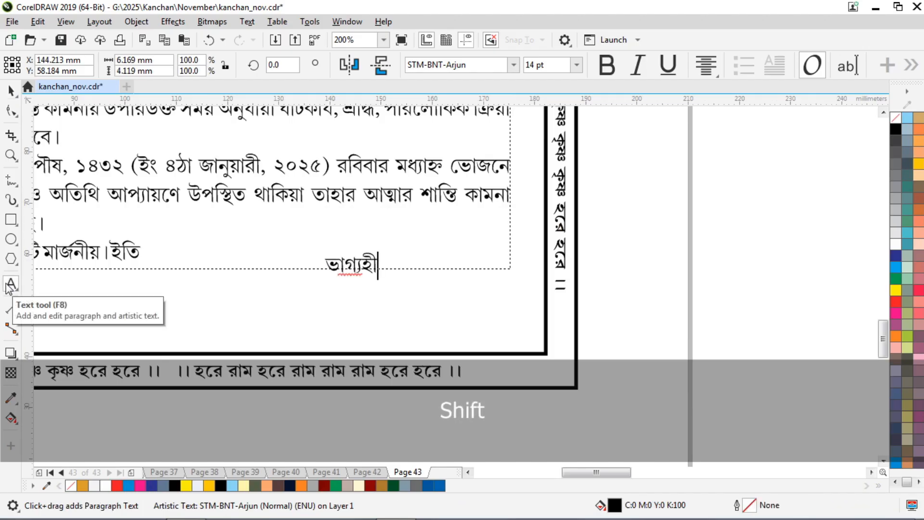
pyautogui.write('ন / ভাগ্য')
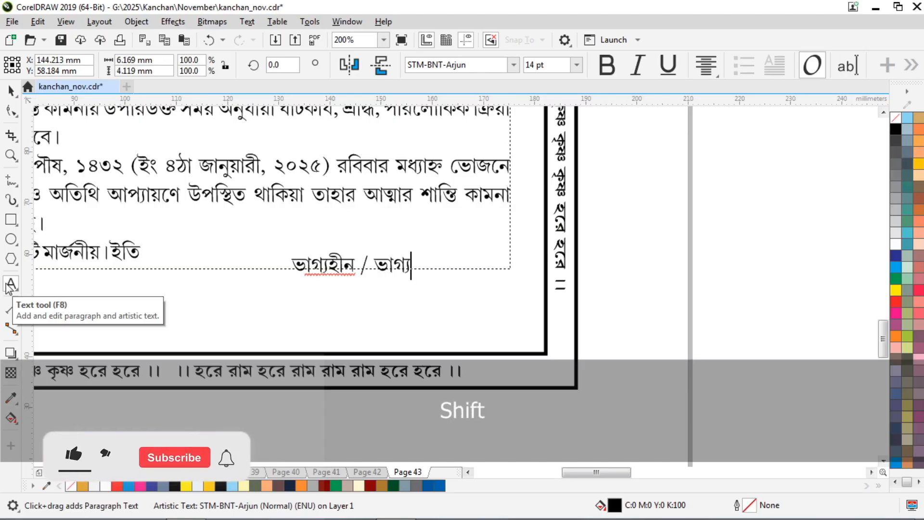
pyautogui.write('হীনা')
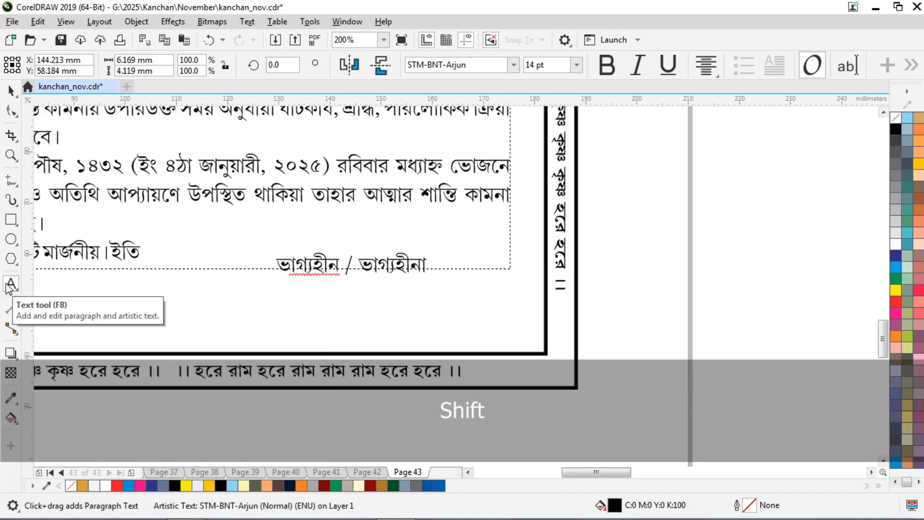
pyautogui.press('BackSpace')
pyautogui.press('BackSpace')
pyautogui.press('BackSpace')
pyautogui.press('BackSpace')
pyautogui.press('BackSpace')
pyautogui.press('BackSpace')
pyautogui.press('BackSpace')
pyautogui.press('BackSpace')
pyautogui.press('BackSpace')
pyautogui.press('BackSpace')
pyautogui.press('BackSpace')
pyautogui.press('BackSpace')
pyautogui.press('BackSpace')
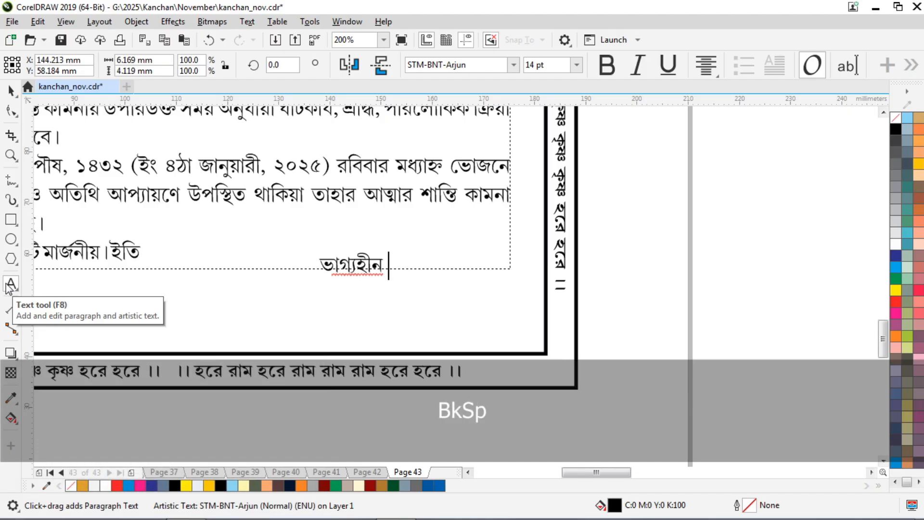
pyautogui.write('ন পুত্র')
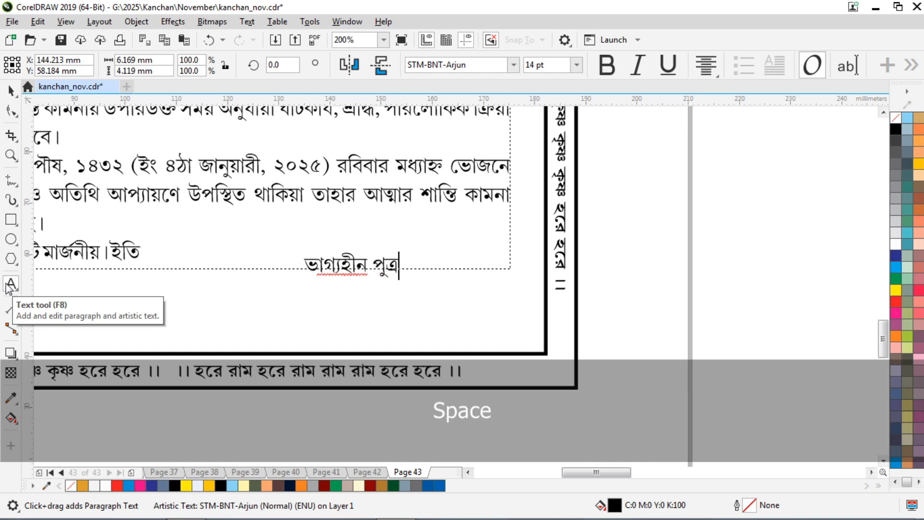
pyautogui.press('Return')
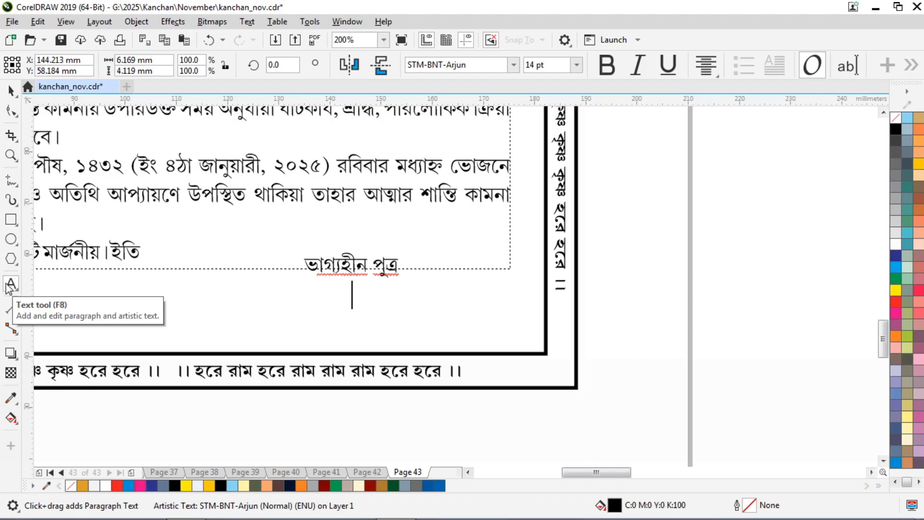
pyautogui.write('ঈশ্বর গো')
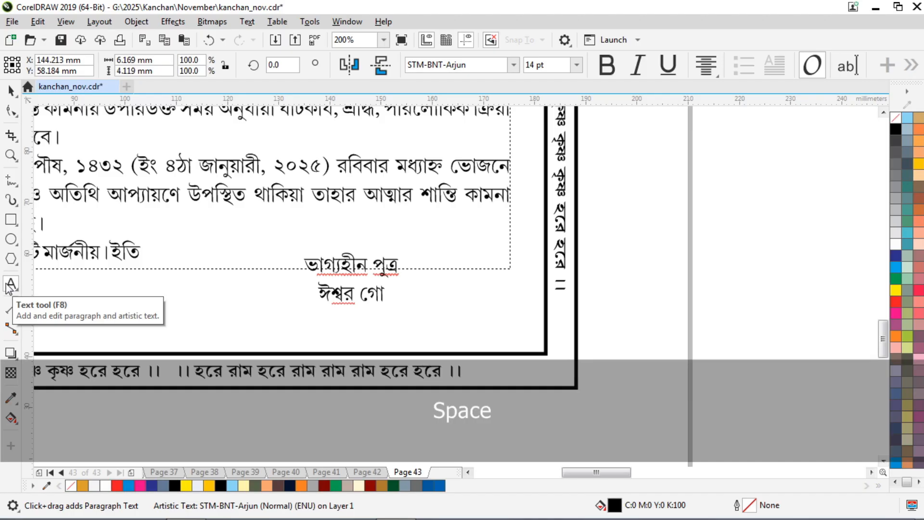
pyautogui.press('BackSpace')
pyautogui.press('BackSpace')
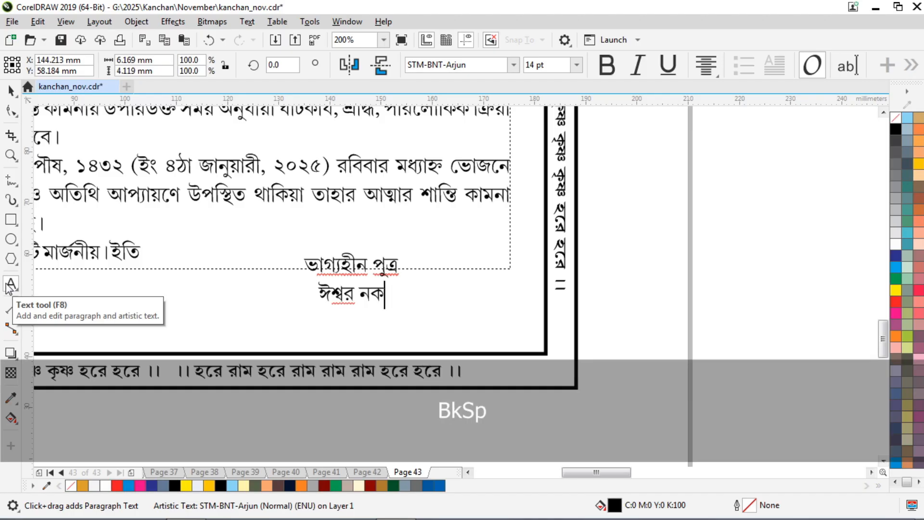
pyautogui.press('Return')
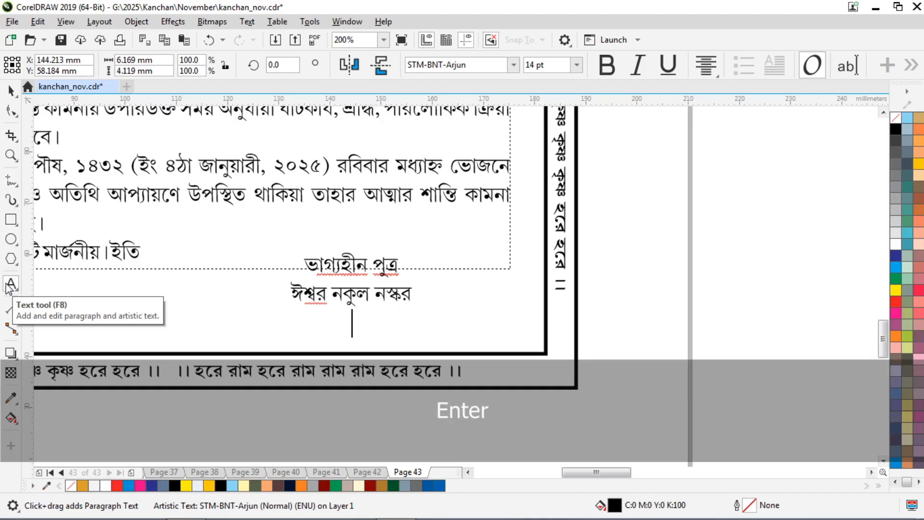
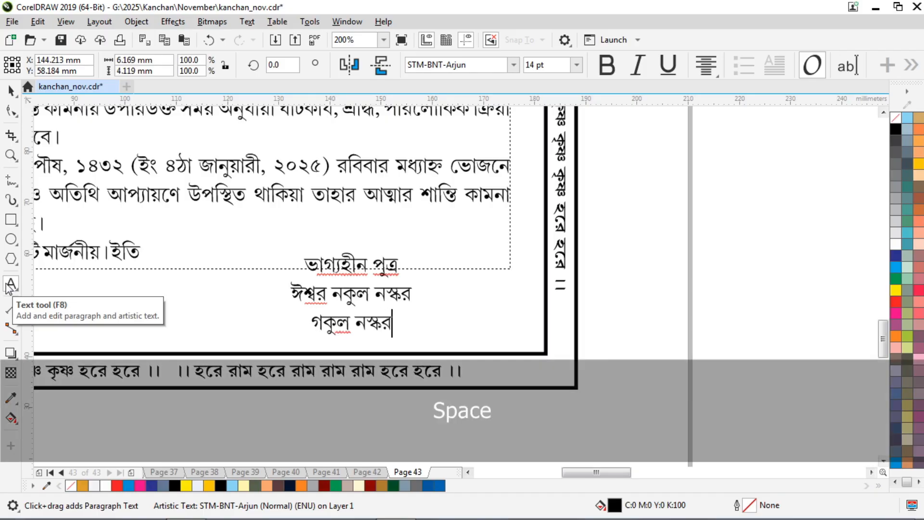
pyautogui.press('Return')
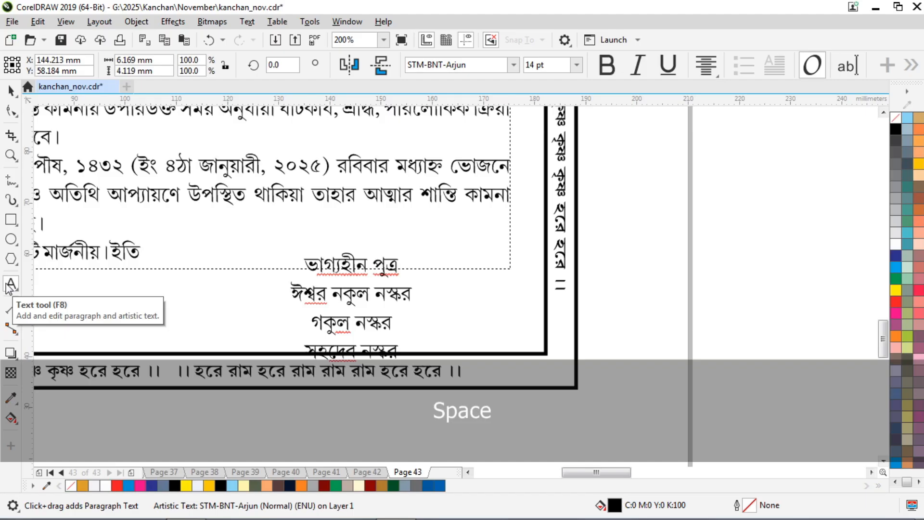
# Move the four-line sign-off right and up.
pyautogui.scroll(-1, 491, 197)
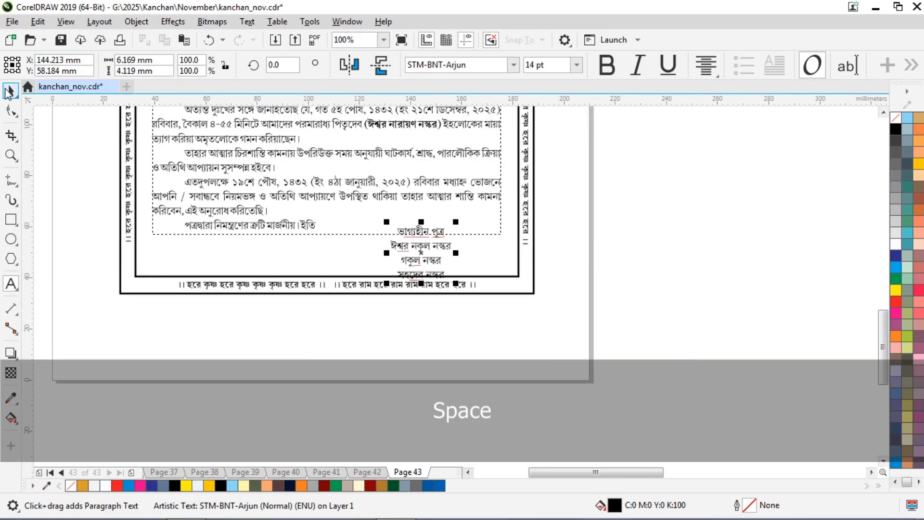
pyautogui.click(9, 91)
pyautogui.scroll(1, 436, 256)
pyautogui.moveTo(413, 248); pyautogui.dragTo(468, 230)
pyautogui.scroll(-2, 469, 208)
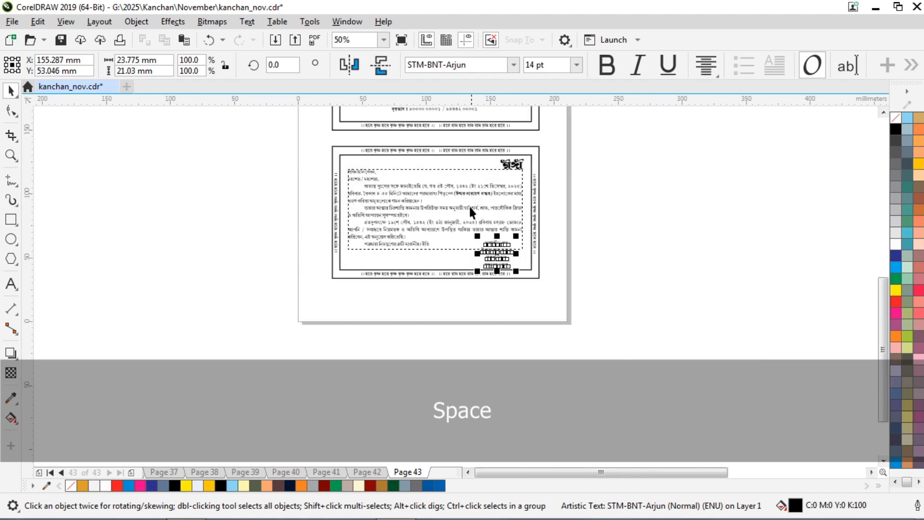
pyautogui.scroll(1, 433, 158)
# Resize the letter's text frame at top and bottom to 64.029 mm tall.
pyautogui.click(445, 205)
pyautogui.moveTo(438, 176); pyautogui.dragTo(447, 157)
pyautogui.click(655, 191)
pyautogui.scroll(1, 447, 339)
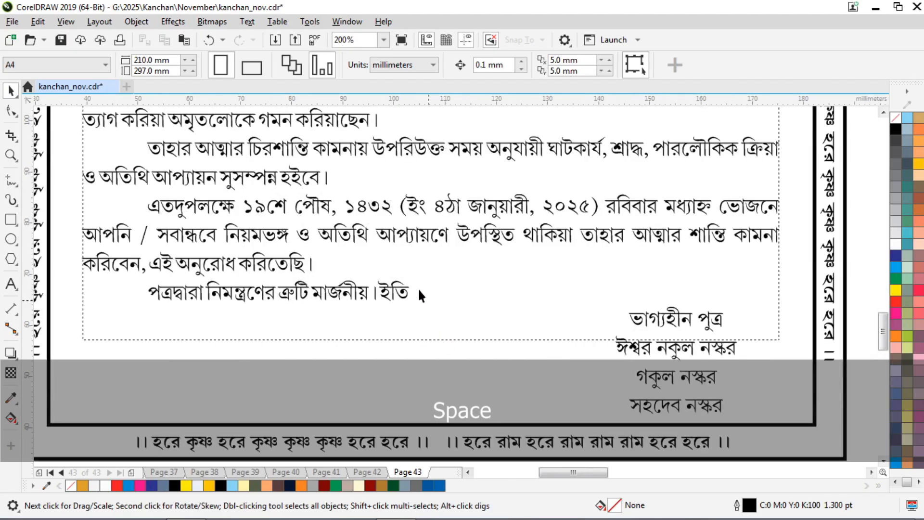
pyautogui.click(413, 291)
pyautogui.moveTo(432, 344)
pyautogui.mouseDown()
pyautogui.moveTo(433, 312)
pyautogui.moveTo(437, 328)
pyautogui.mouseUp()
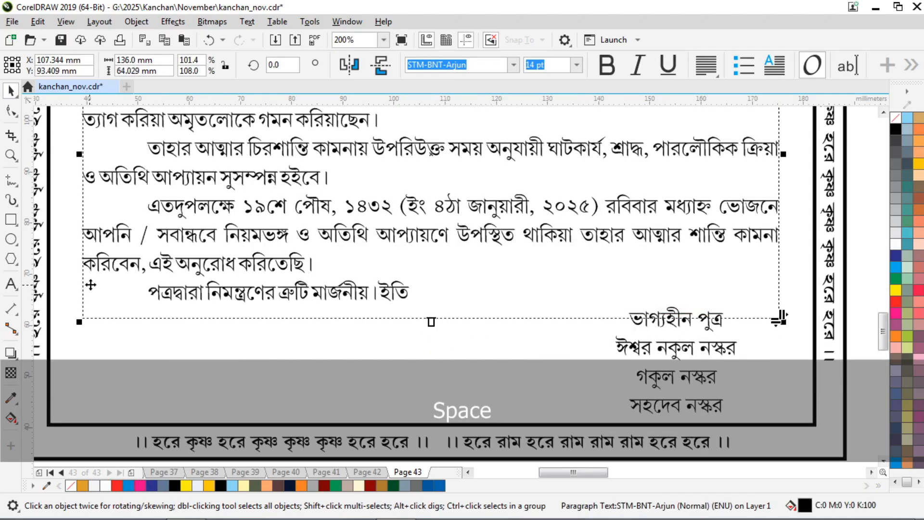
# Insert a space before 'ইতি' in the closing line and finish editing.
pyautogui.click(10, 285)
pyautogui.click(346, 292)
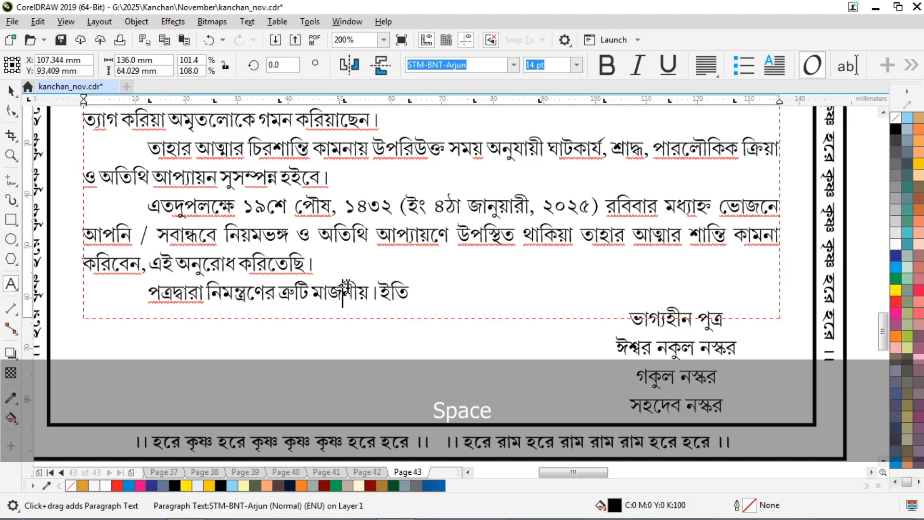
pyautogui.press('Right')
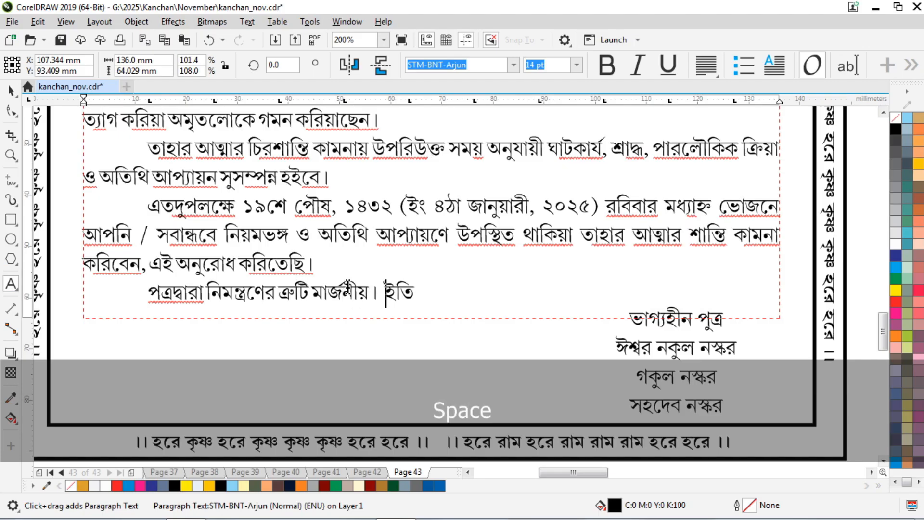
pyautogui.click(11, 91)
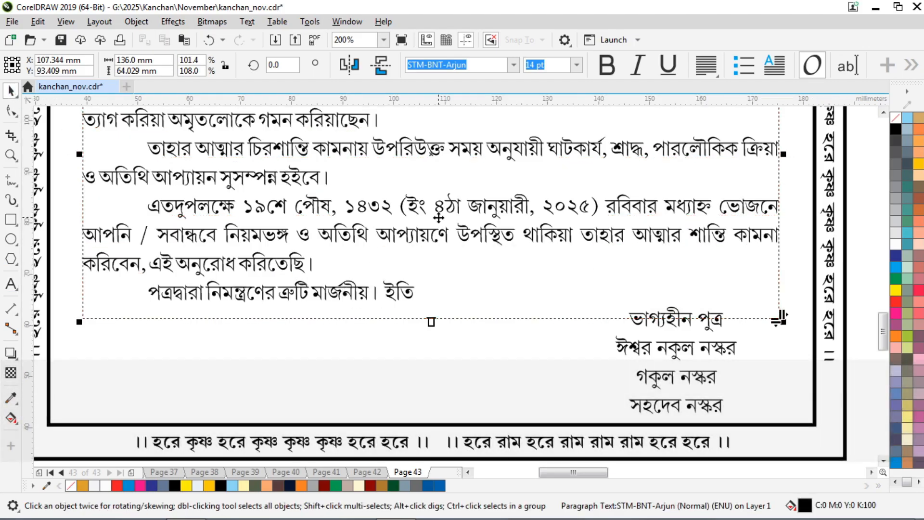
pyautogui.scroll(-1, 438, 216)
# Nudge the signature block up two steps.
pyautogui.scroll(1, 550, 288)
pyautogui.click(558, 308)
pyautogui.click(559, 312)
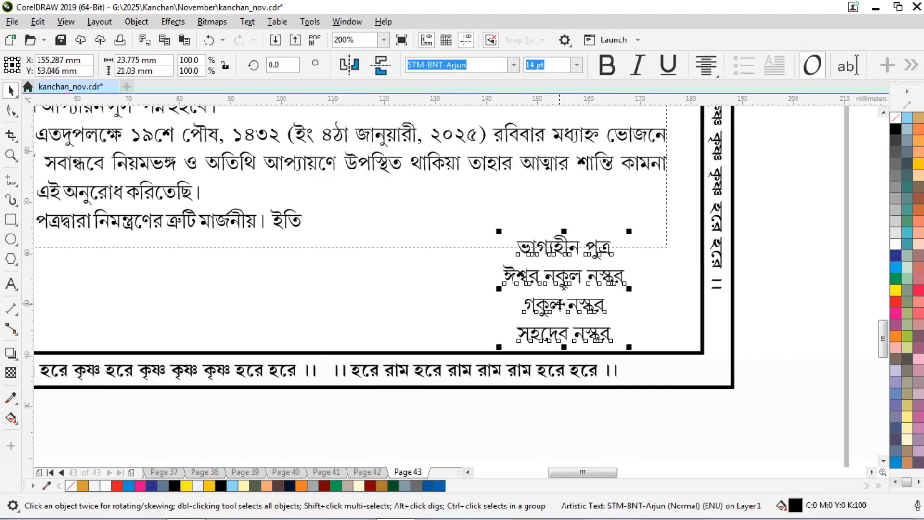
pyautogui.press('Up')
pyautogui.press('Up')
pyautogui.press('Up')
pyautogui.press('Up')
pyautogui.press('Up')
pyautogui.press('Up')
pyautogui.press('Up')
pyautogui.press('Up')
pyautogui.press('Up')
pyautogui.press('Up')
pyautogui.press('Up')
pyautogui.press('Up')
pyautogui.press('Up')
pyautogui.press('Up')
pyautogui.press('Up')
pyautogui.press('Up')
pyautogui.press('Up')
pyautogui.press('Up')
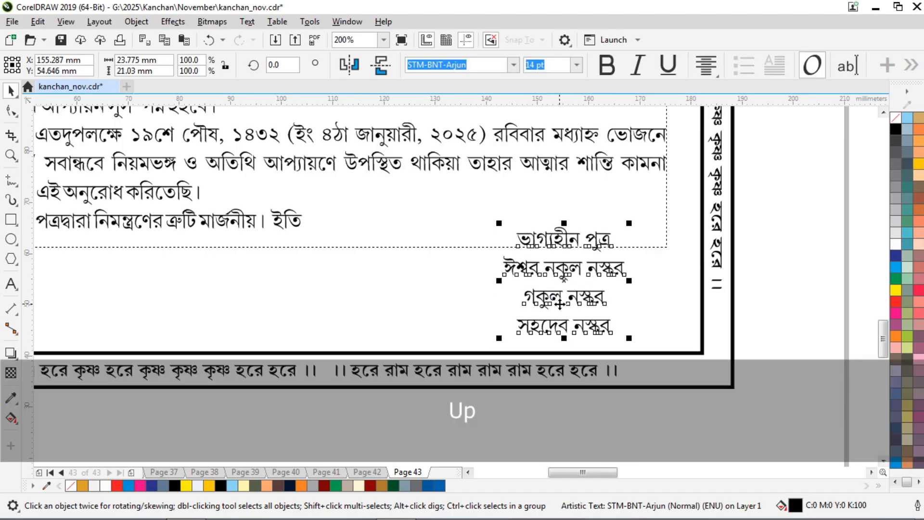
pyautogui.press('Up')
pyautogui.press('Up')
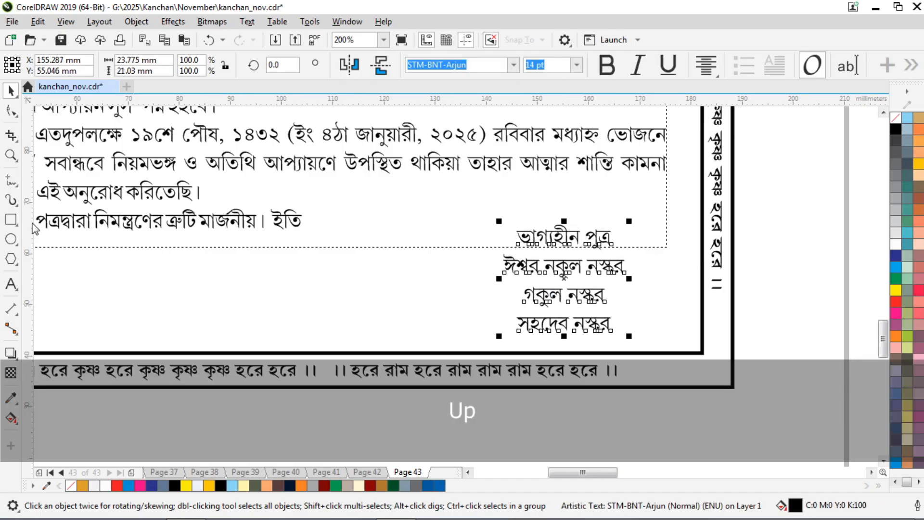
# Bold the heading 'ভাগ্যহীন পুত্র' and drag a copy of the block to the left.
pyautogui.click(12, 284)
pyautogui.click(596, 292)
pyautogui.press('Up')
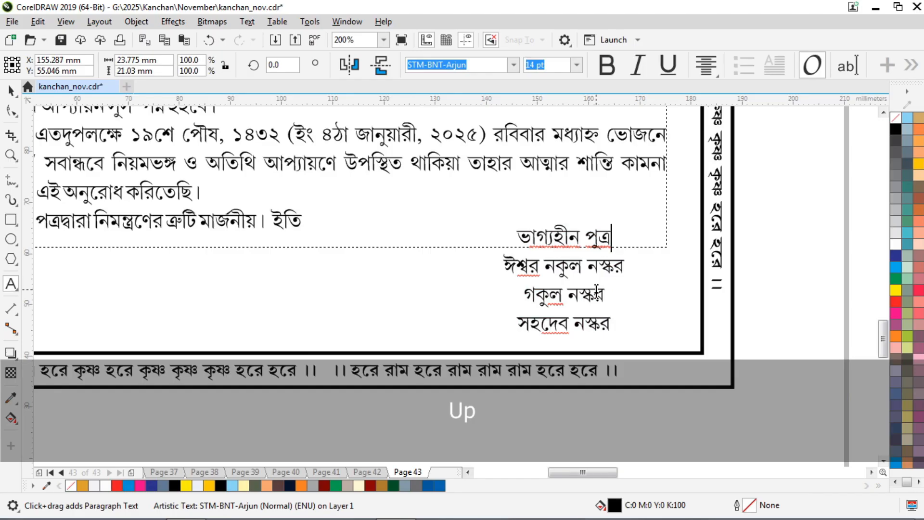
pyautogui.hotkey('shift', 'ctrl', 'Up')
pyautogui.click(606, 65)
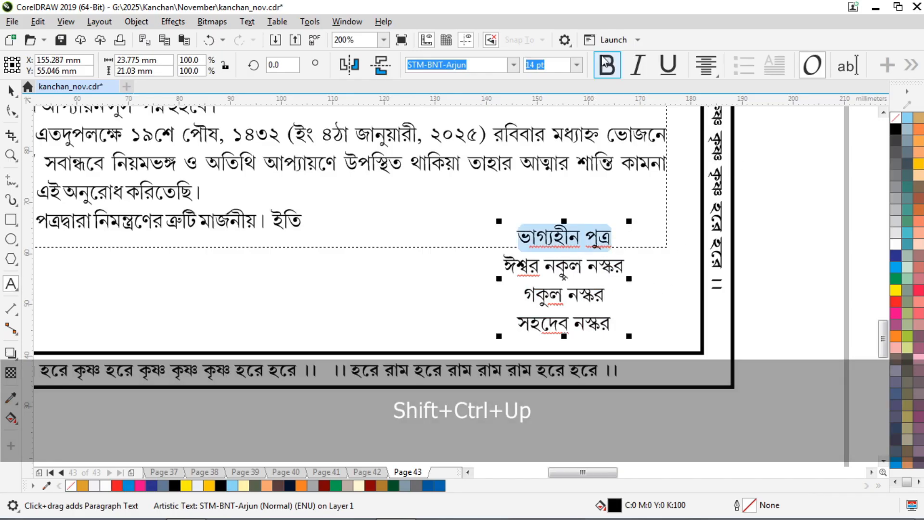
pyautogui.click(11, 91)
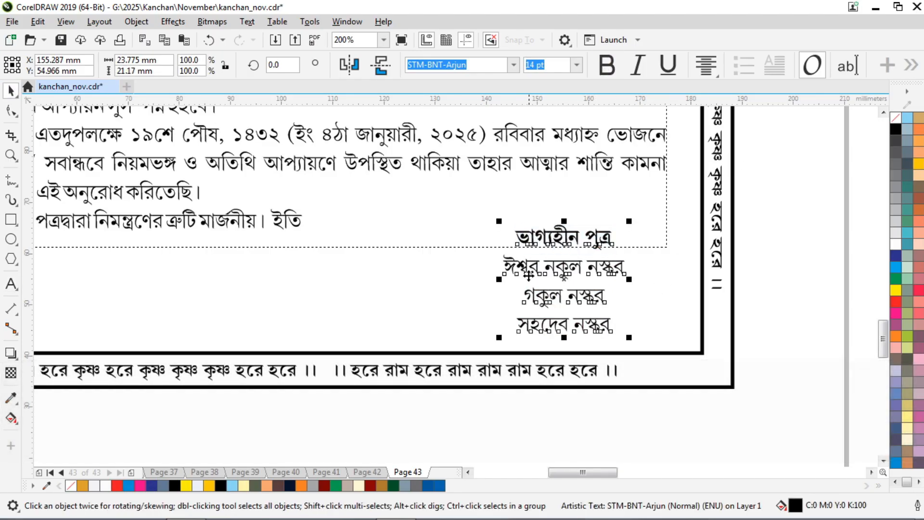
pyautogui.moveTo(525, 263)
pyautogui.mouseDown()
pyautogui.moveTo(565, 272)
pyautogui.moveTo(411, 271)
pyautogui.mouseUp()
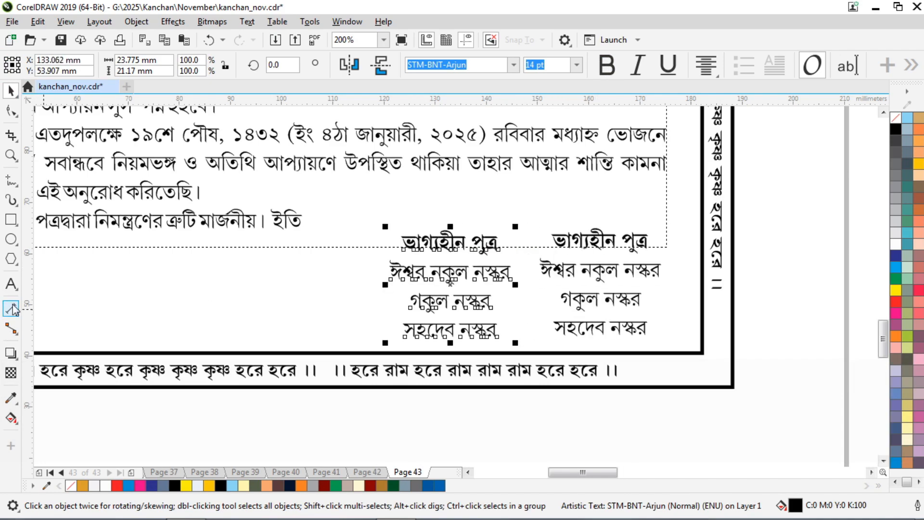
# Change the left copy's heading to 'ভাগ্যহীনা পুত্রবধূ'.
pyautogui.click(11, 284)
pyautogui.click(470, 273)
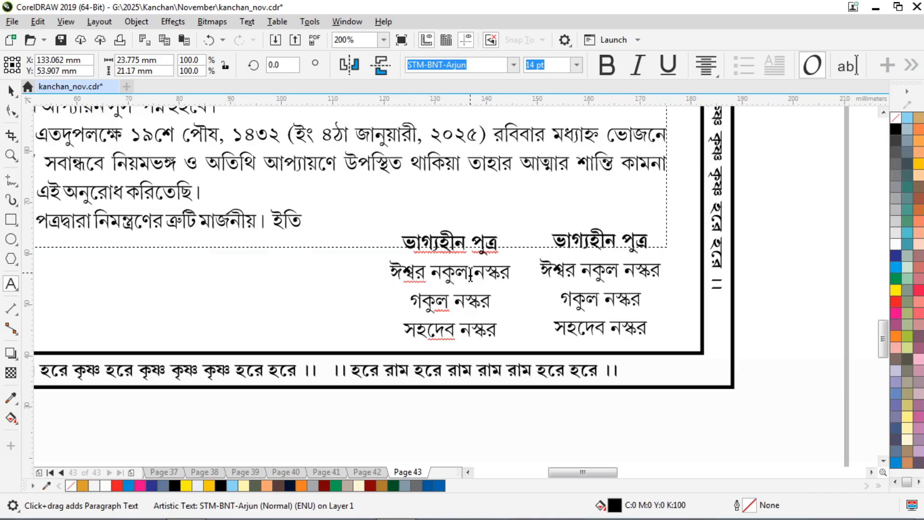
pyautogui.press('Up')
pyautogui.press('End')
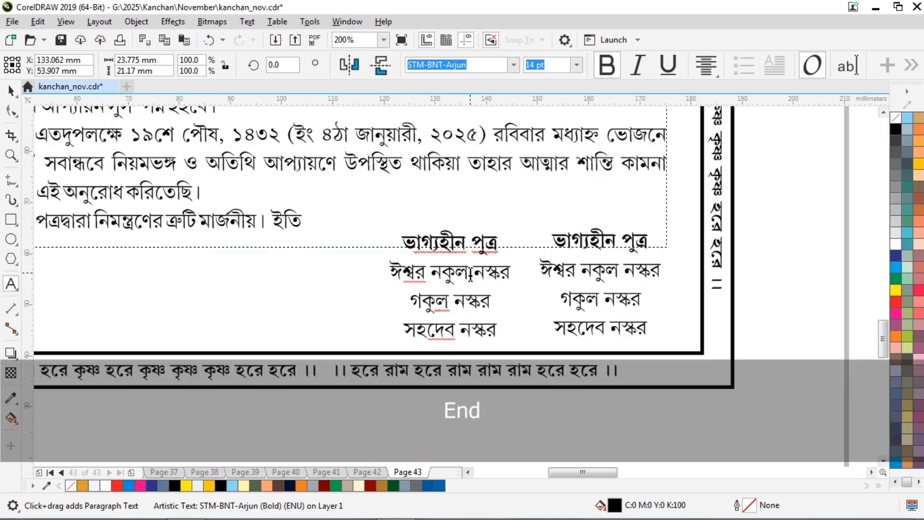
pyautogui.press('BackSpace')
pyautogui.press('BackSpace')
pyautogui.press('BackSpace')
pyautogui.press('BackSpace')
pyautogui.press('BackSpace')
pyautogui.press('BackSpace')
pyautogui.write('া পুত্র')
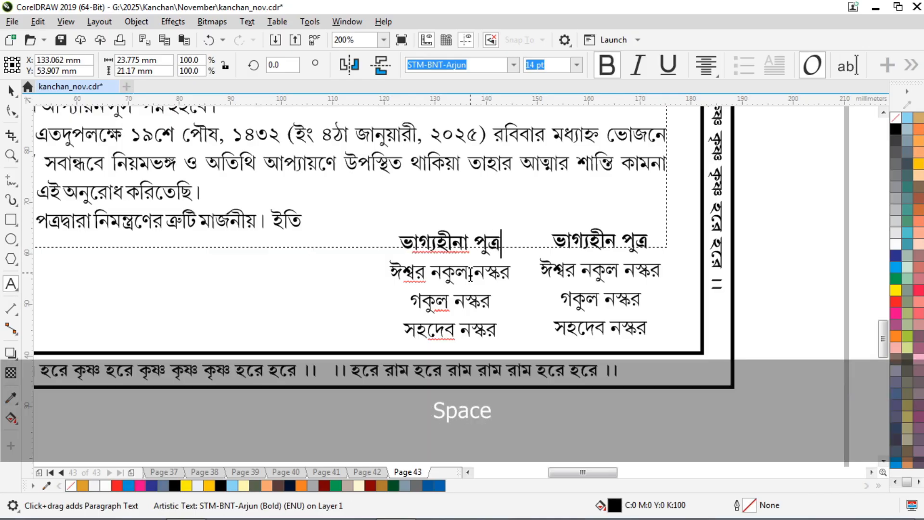
pyautogui.write('বধূ')
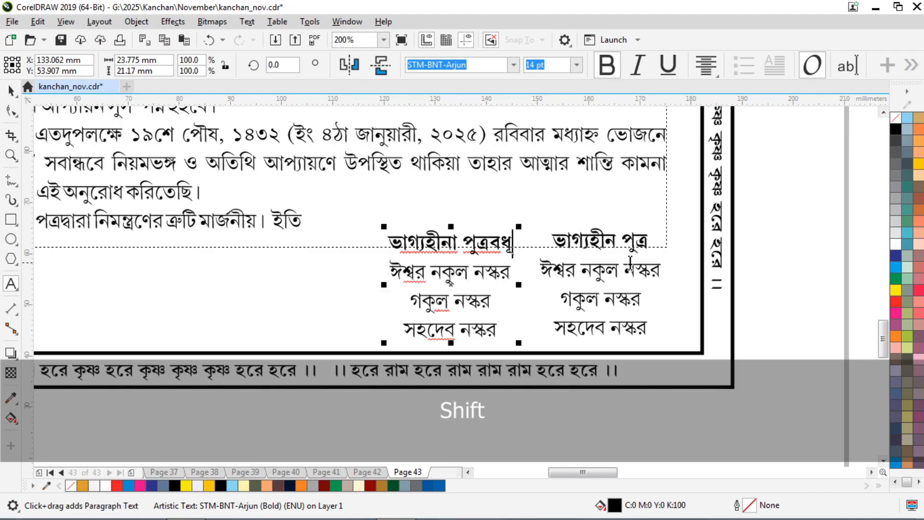
# Add 'গণ' to both headings: 'ভাগ্যহীন পুত্রগণ' and 'ভাগ্যহীনা পুত্রবধূগণ'.
pyautogui.click(600, 243)
pyautogui.press('End')
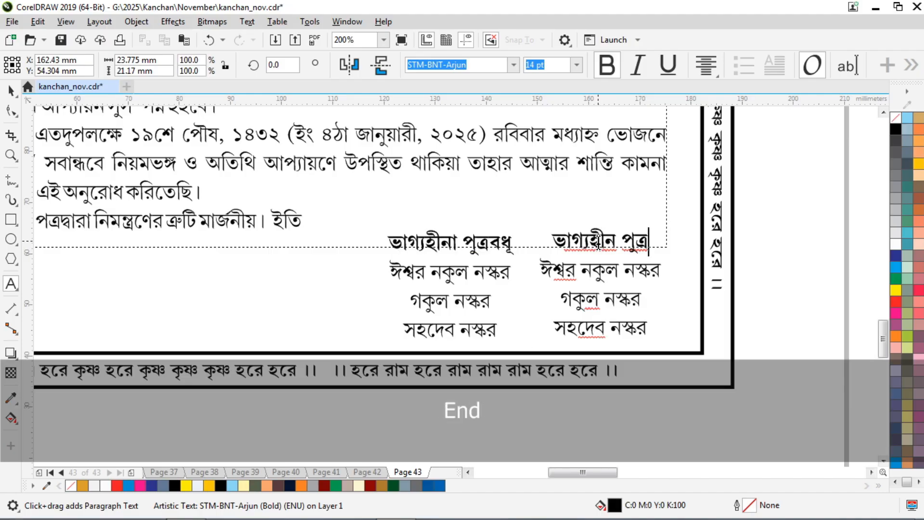
pyautogui.write('গণ')
pyautogui.click(473, 291)
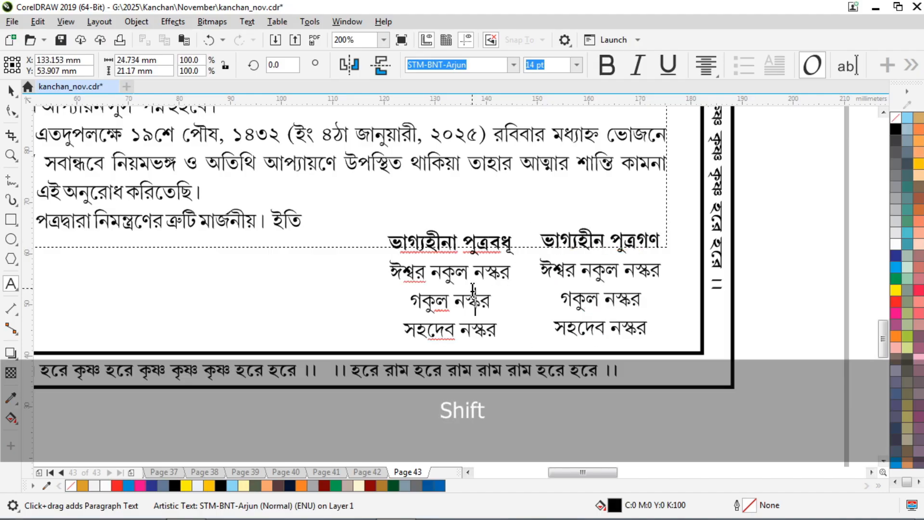
pyautogui.press('Up')
pyautogui.press('End')
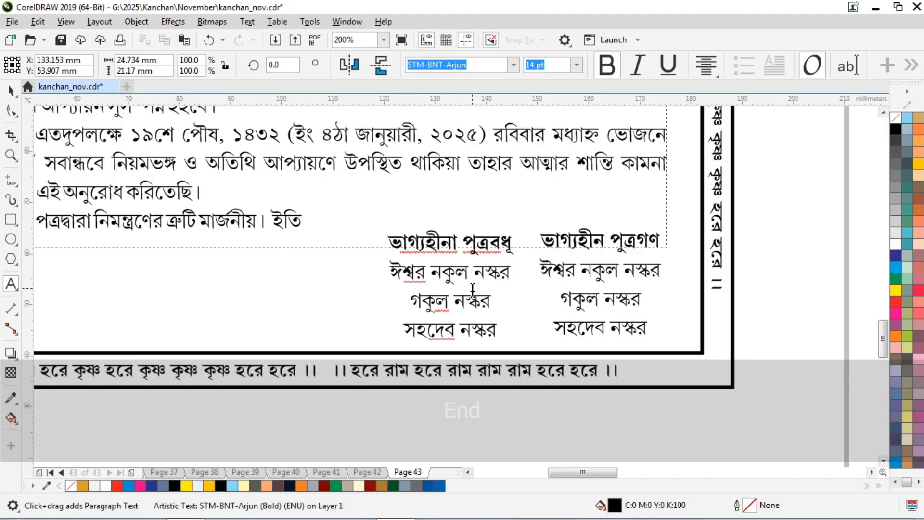
pyautogui.write('গণ')
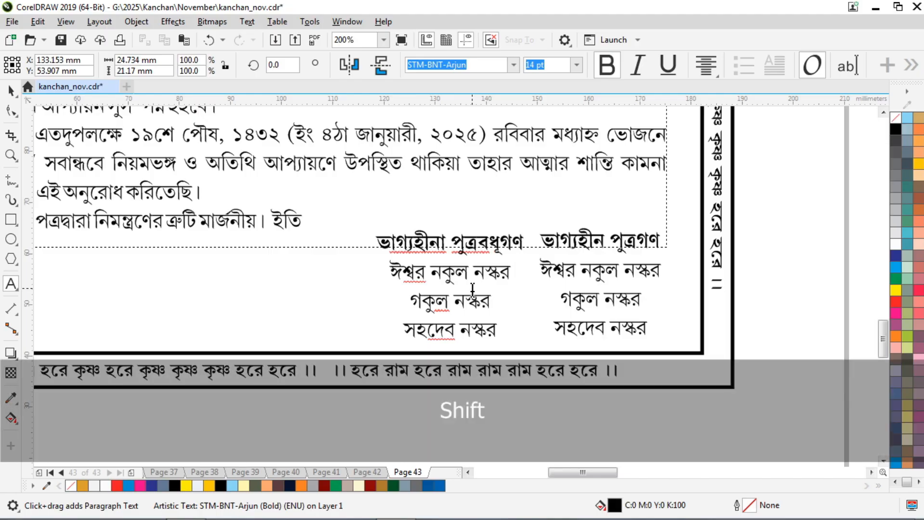
pyautogui.press('Down')
pyautogui.press('Home')
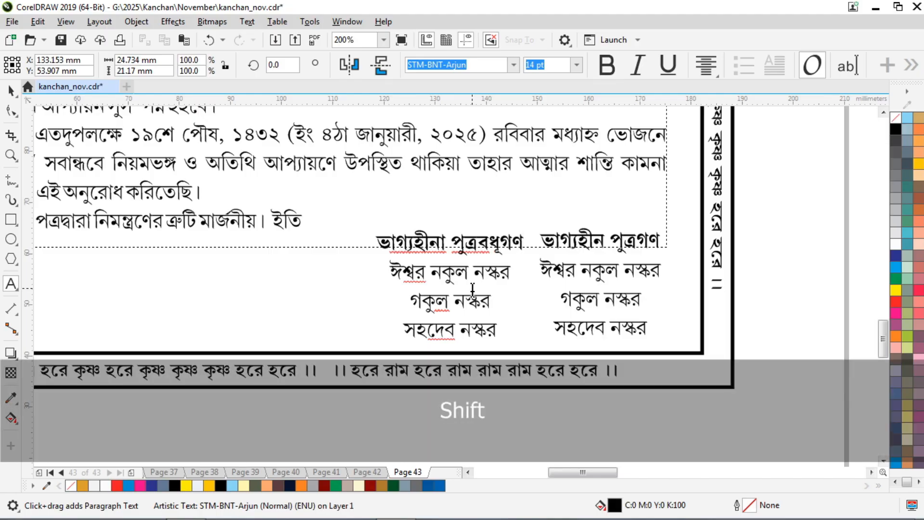
pyautogui.hotkey('shift', 'ctrl', 'Down')
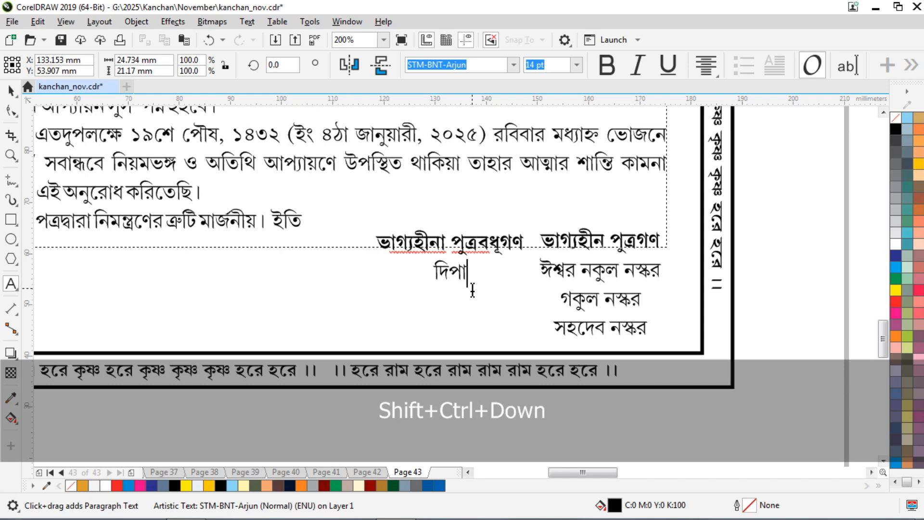
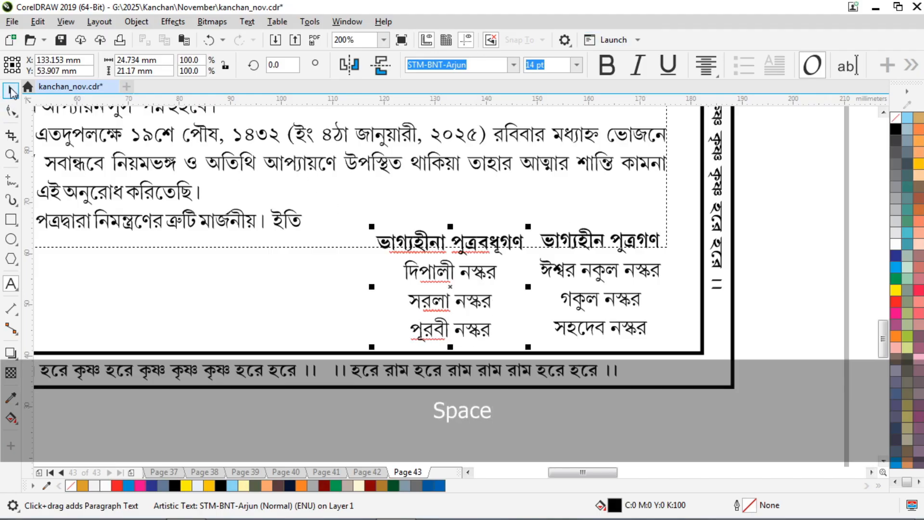
pyautogui.click(11, 90)
pyautogui.press('Up')
pyautogui.press('Left')
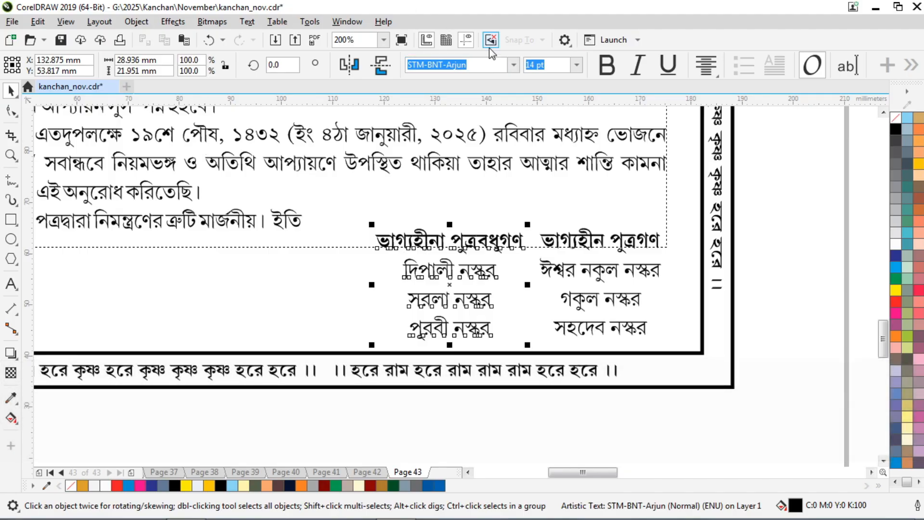
pyautogui.press('F3')
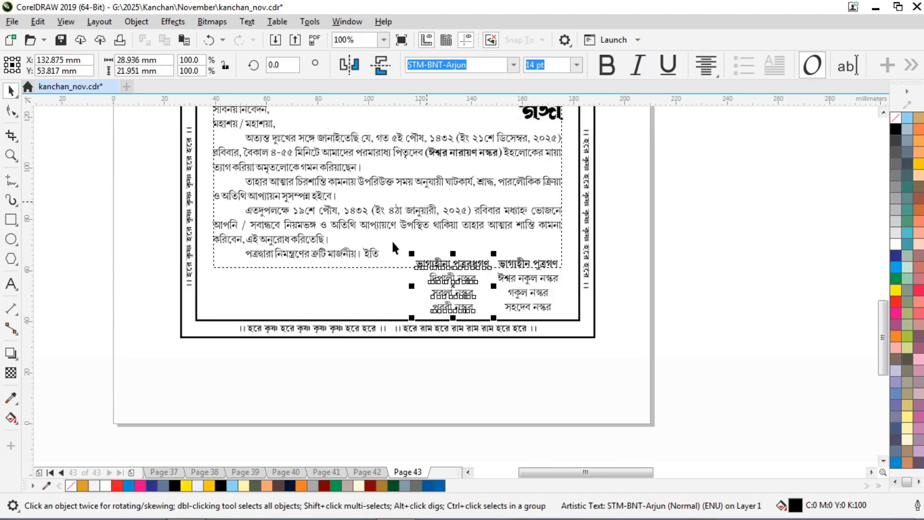
# Drag a copy of the daughters-in-law column further to the left.
pyautogui.scroll(2, 391, 240)
pyautogui.moveTo(509, 258); pyautogui.dragTo(335, 280)
pyautogui.scroll(2, 362, 266)
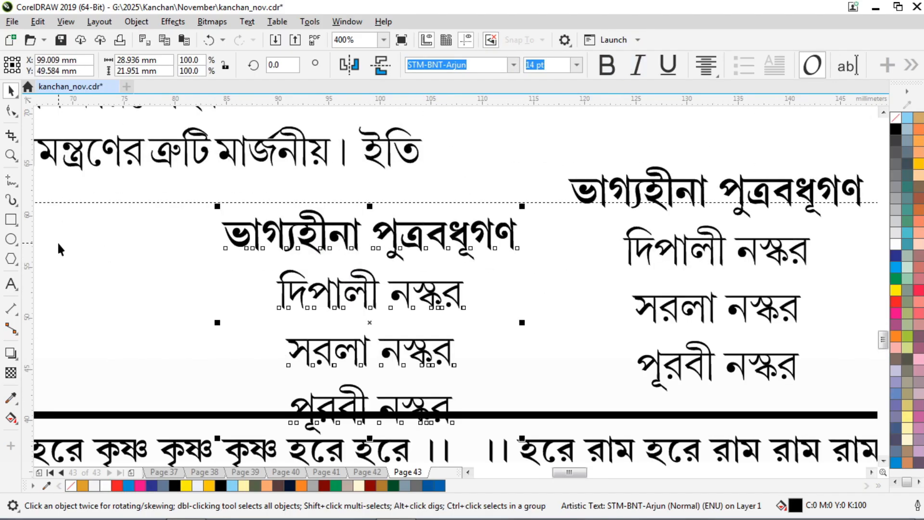
pyautogui.click(11, 283)
# Retitle the new column's heading 'ভাগ্যহীনা কন্যাগণ'.
pyautogui.moveTo(515, 236); pyautogui.dragTo(154, 238)
pyautogui.hotkey('ctrl', 'c')
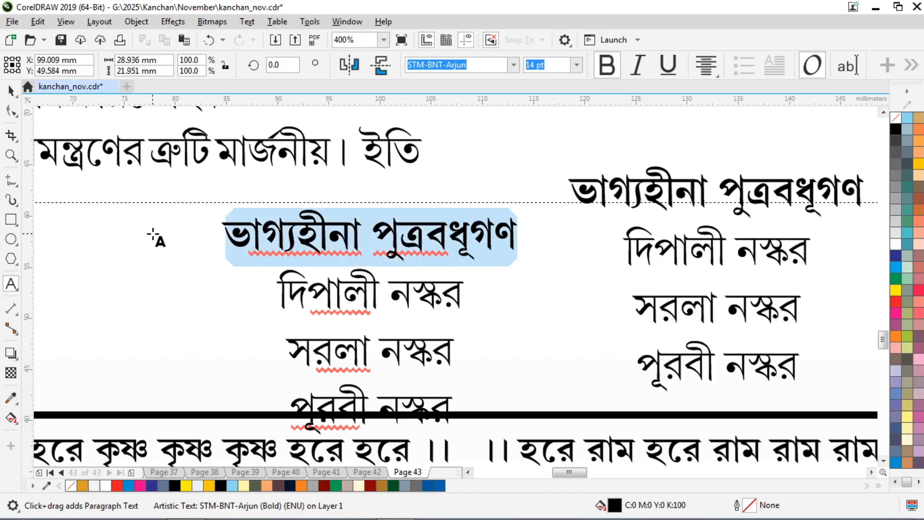
pyautogui.hotkey('shift', 'Delete')
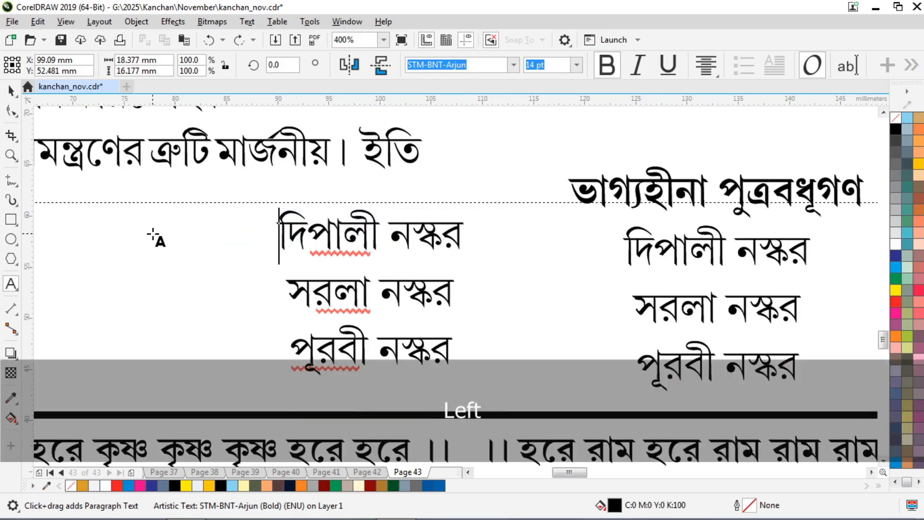
pyautogui.press('Left')
pyautogui.hotkey('ctrl', 'v')
pyautogui.press('Left')
pyautogui.press('End')
pyautogui.hotkey('shift', 'Left')
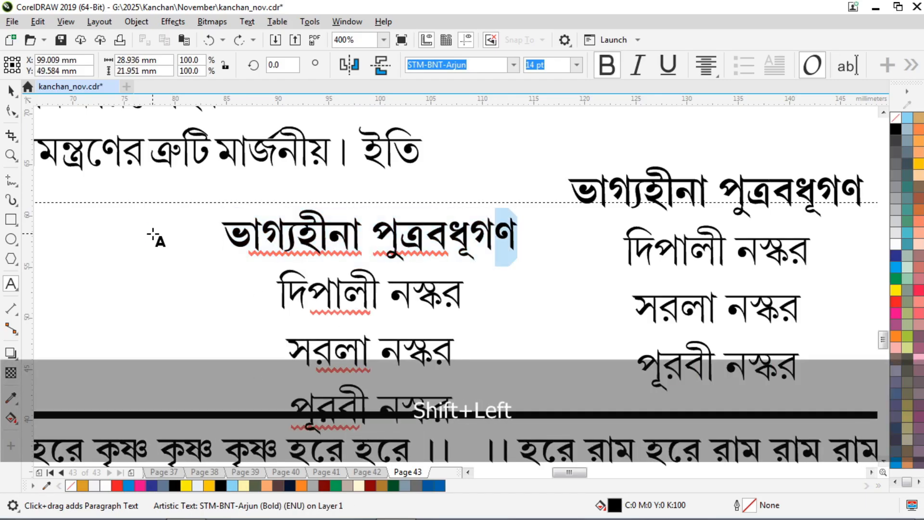
pyautogui.press('Left')
pyautogui.press('Right')
pyautogui.hotkey('shift', 'Left')
pyautogui.hotkey('shift', 'Left')
pyautogui.hotkey('shift', 'Left')
pyautogui.hotkey('shift', 'Left')
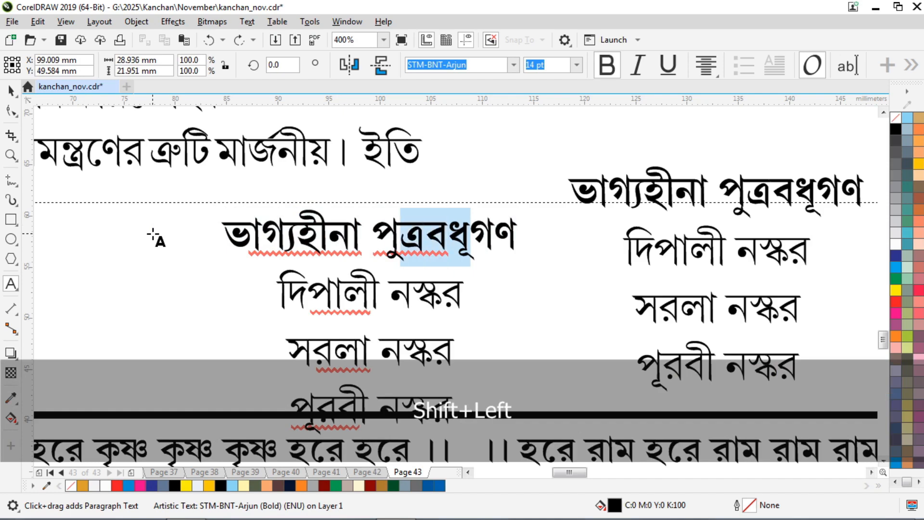
pyautogui.write('কন্যা')
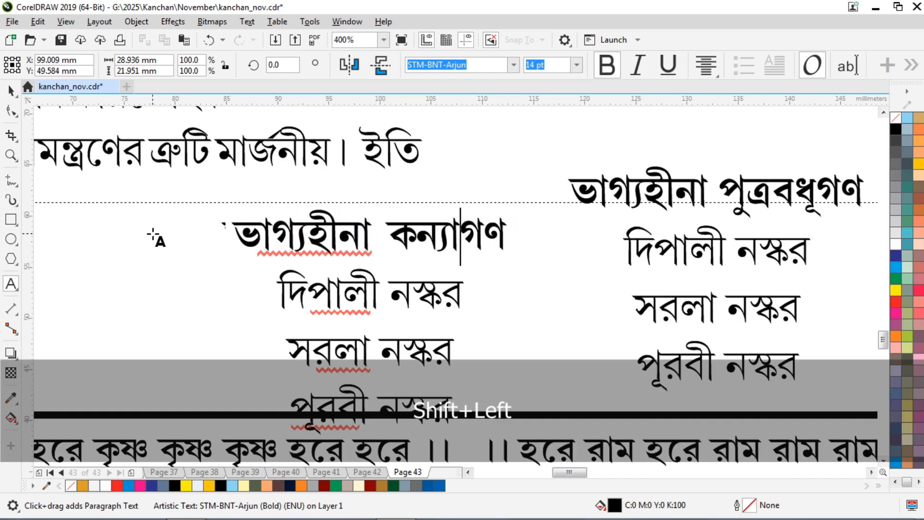
pyautogui.press('Home')
pyautogui.hotkey('shift', 'ctrl', 'Down')
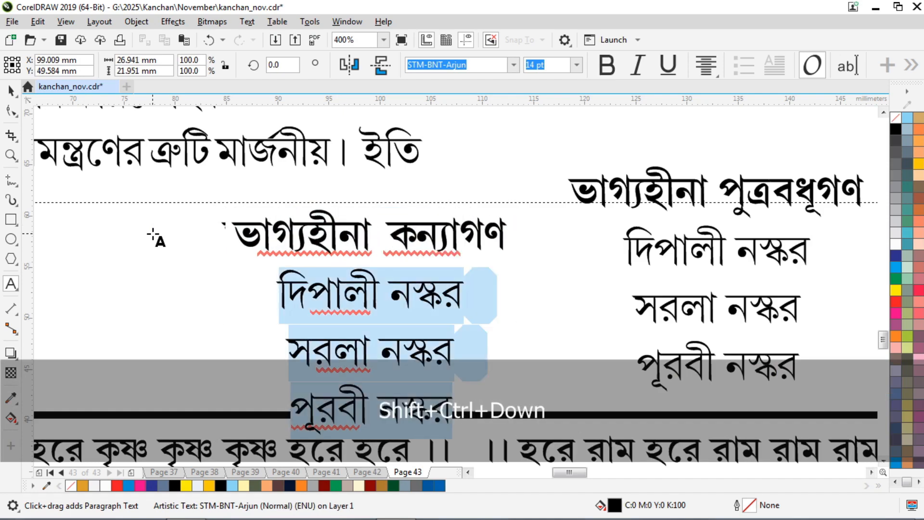
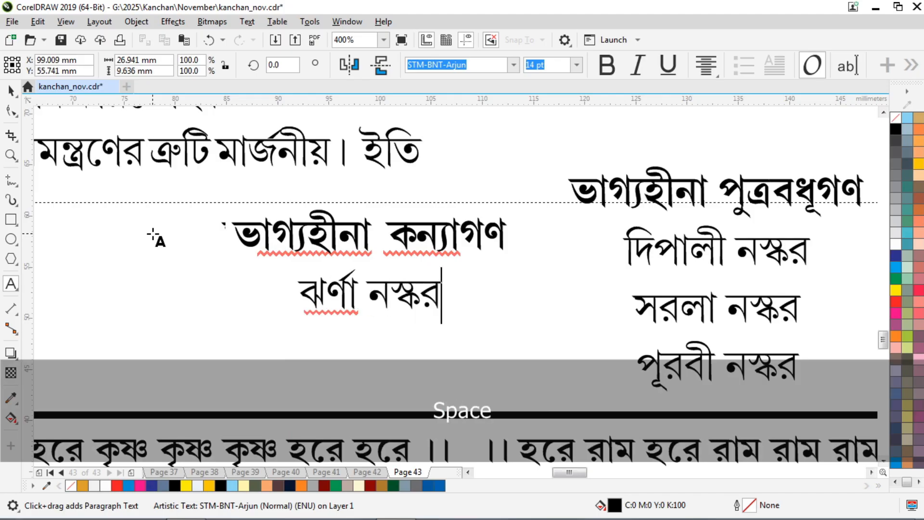
pyautogui.press('Return')
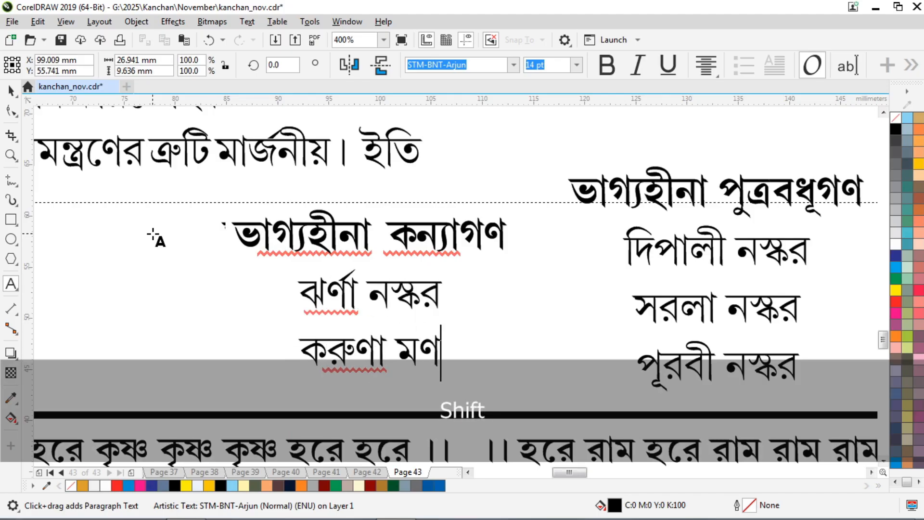
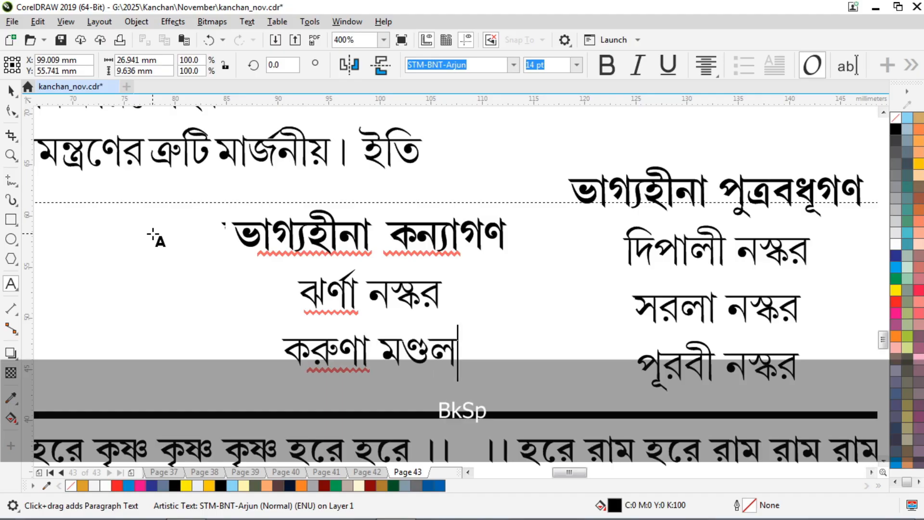
pyautogui.press('F3')
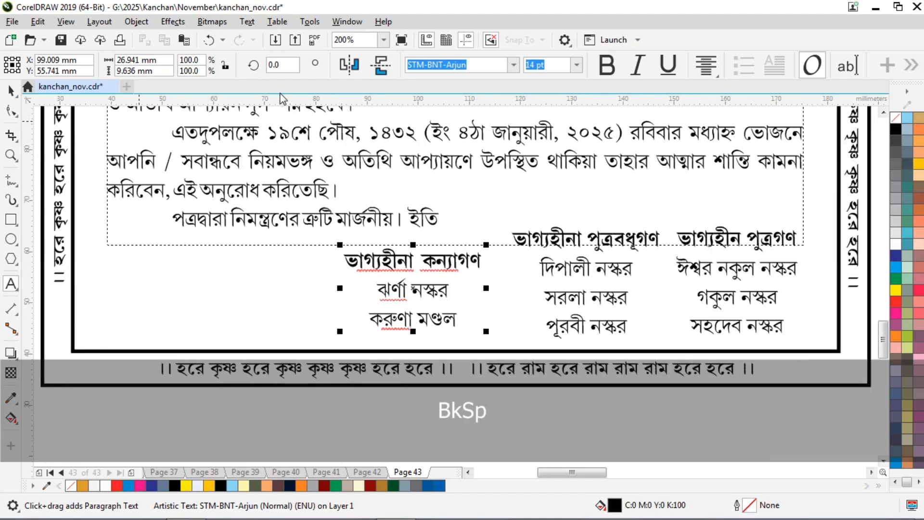
pyautogui.hotkey('ctrl', 'space')
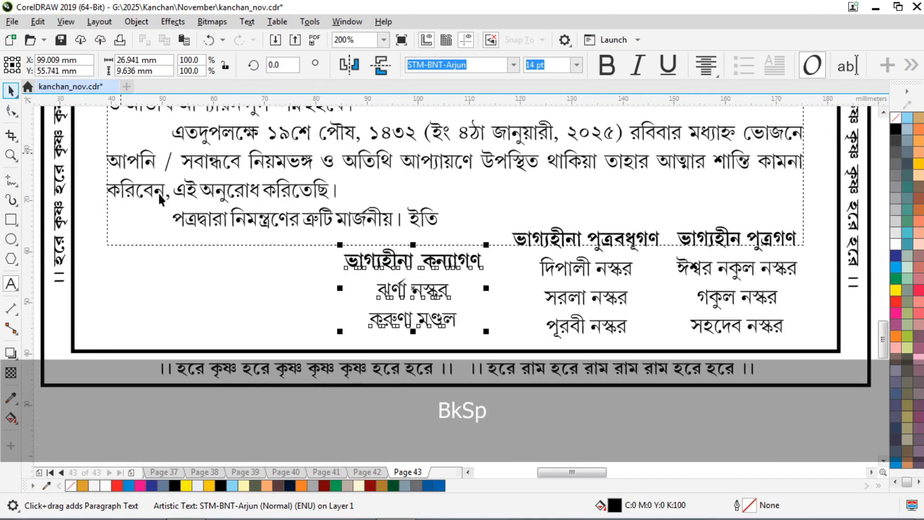
pyautogui.press('F3')
pyautogui.click(784, 260)
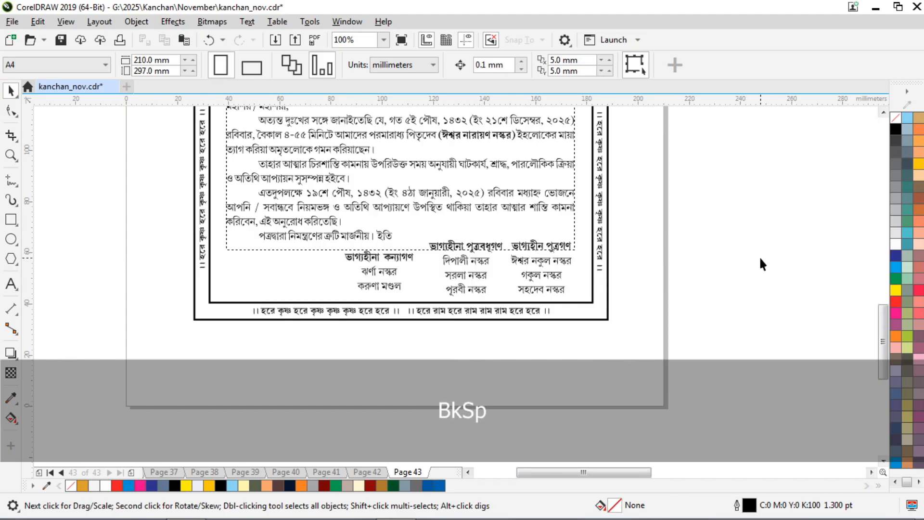
# Delete the selected object and shift the daughters' and middle name columns slightly left.
pyautogui.press('Delete')
pyautogui.scroll(1, 495, 256)
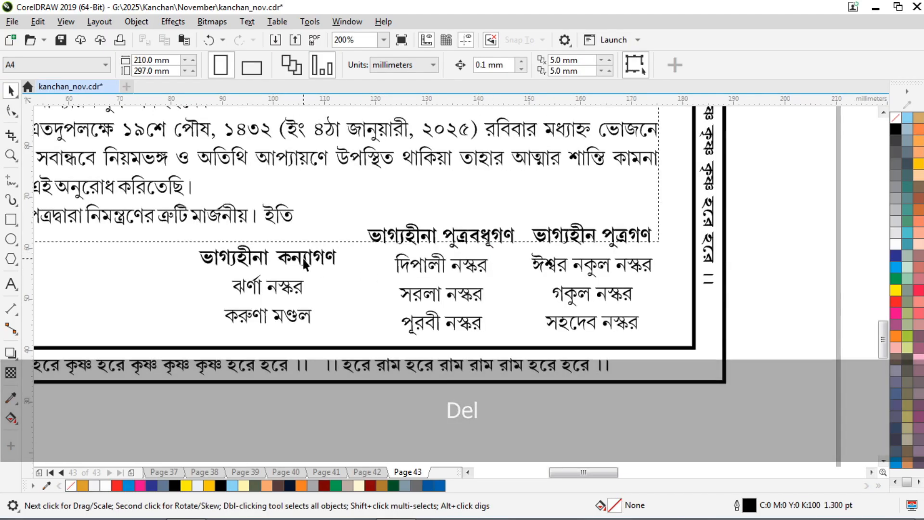
pyautogui.moveTo(304, 259); pyautogui.dragTo(286, 260)
pyautogui.moveTo(428, 261); pyautogui.dragTo(403, 262)
# Bottom-align all three name columns and nudge them down and left into place.
pyautogui.keyDown('shift'); pyautogui.click(574, 297); pyautogui.keyUp('shift')
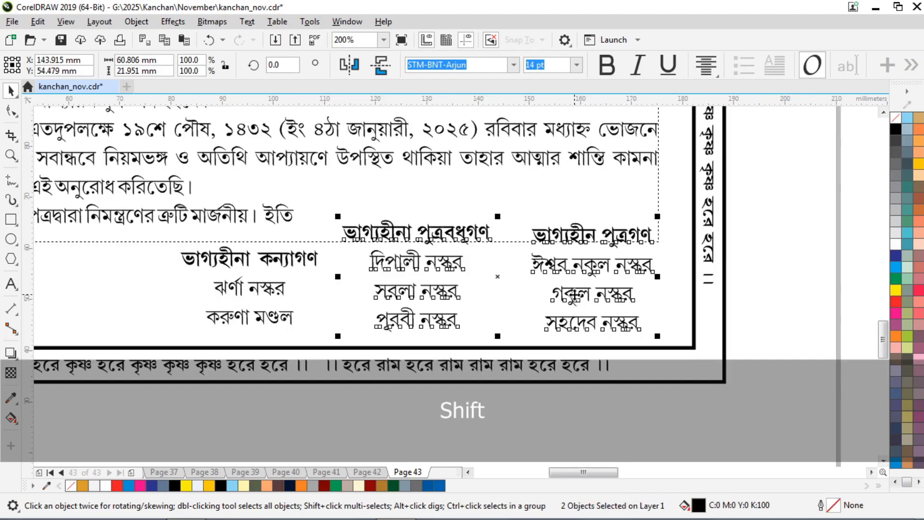
pyautogui.press('b')
pyautogui.press('Up')
pyautogui.press('Up')
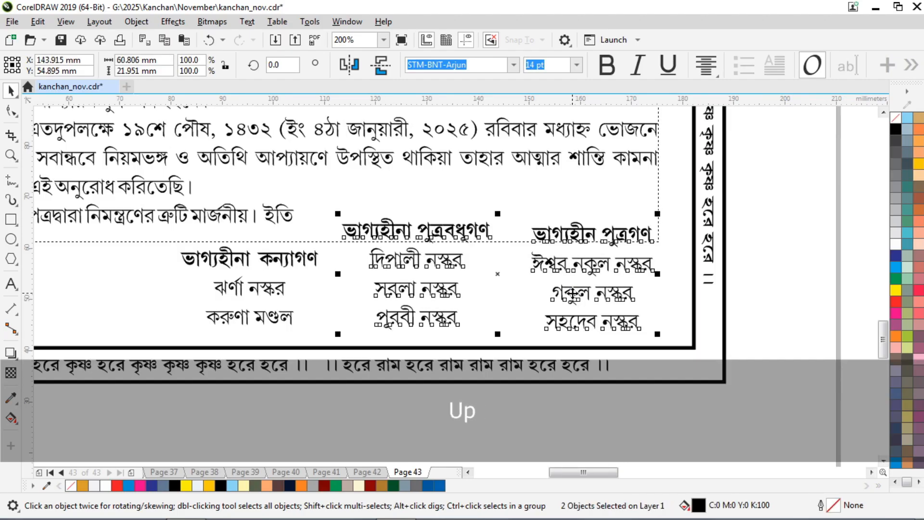
pyautogui.keyDown('shift'); pyautogui.click(286, 259); pyautogui.keyUp('shift')
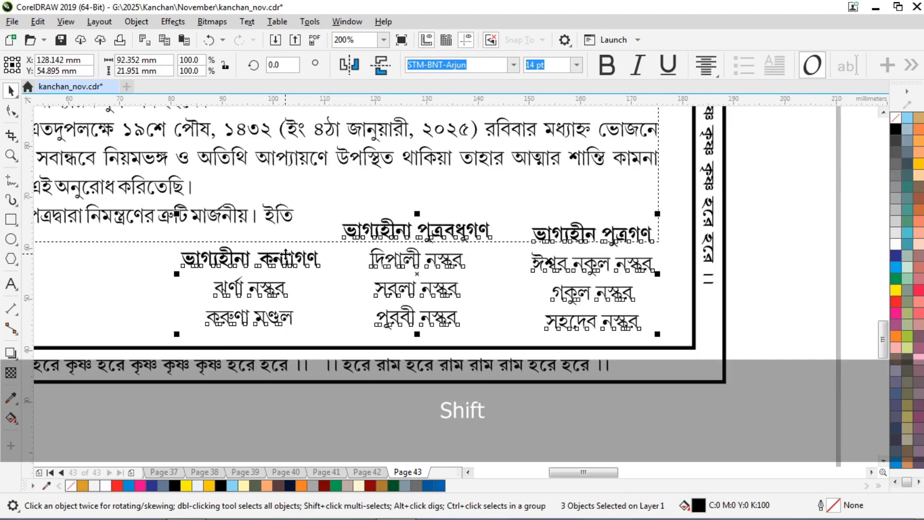
pyautogui.press('b')
pyautogui.press('Down')
pyautogui.press('Down')
pyautogui.press('Down')
pyautogui.press('Down')
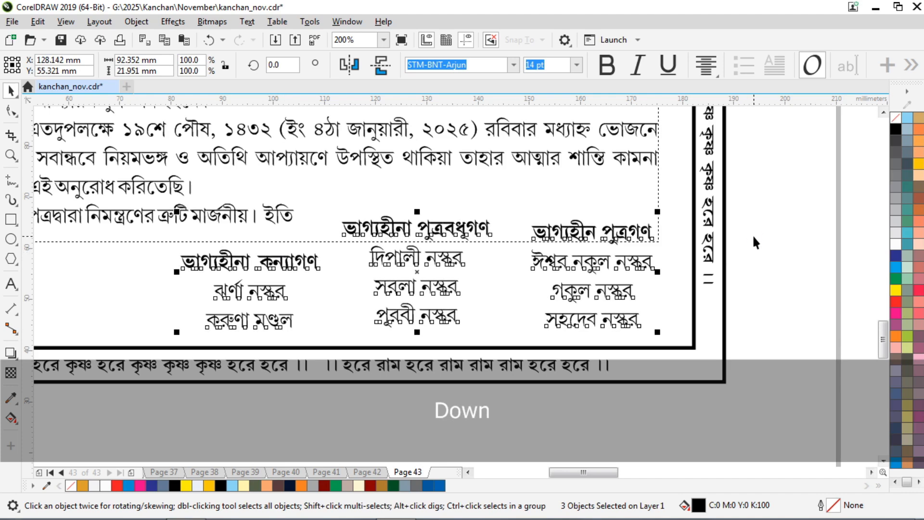
pyautogui.press('Left')
pyautogui.press('Left')
pyautogui.press('Left')
pyautogui.press('Left')
pyautogui.press('Left')
pyautogui.press('Left')
pyautogui.press('Left')
pyautogui.press('Down')
pyautogui.press('Down')
pyautogui.press('Down')
pyautogui.press('Down')
pyautogui.press('Down')
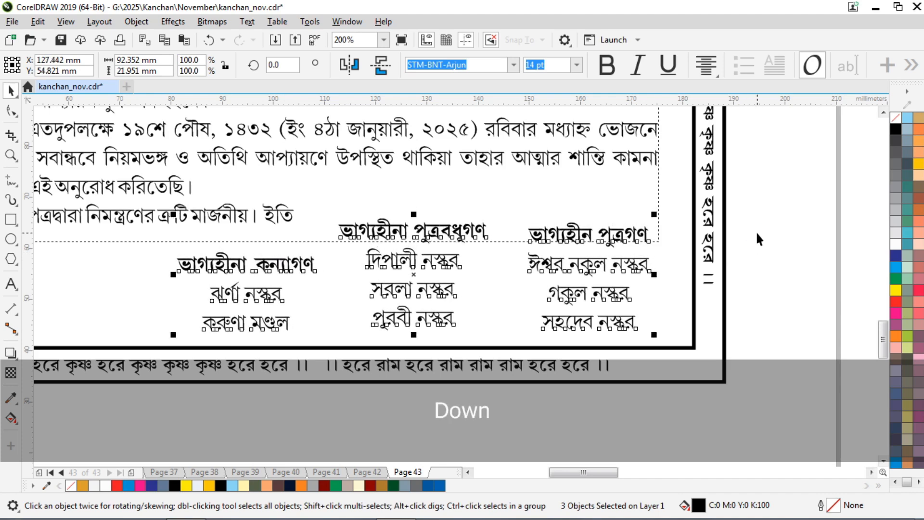
# Move the three icons waiting beside the page closer to the layout.
pyautogui.click(758, 261)
pyautogui.scroll(-1, 759, 261)
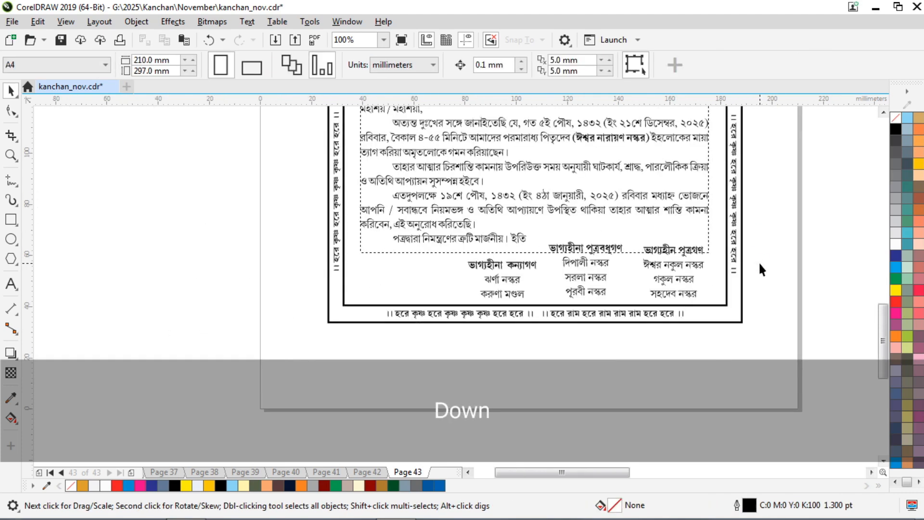
pyautogui.scroll(-2, 507, 248)
pyautogui.moveTo(855, 150); pyautogui.dragTo(706, 244)
pyautogui.moveTo(805, 181); pyautogui.dragTo(490, 244)
pyautogui.scroll(2, 369, 236)
pyautogui.click(510, 361)
# Place the kosha_kushi illustration, resized, at the condolence card's bottom-left.
pyautogui.moveTo(743, 329); pyautogui.dragTo(242, 247)
pyautogui.scroll(1, 281, 269)
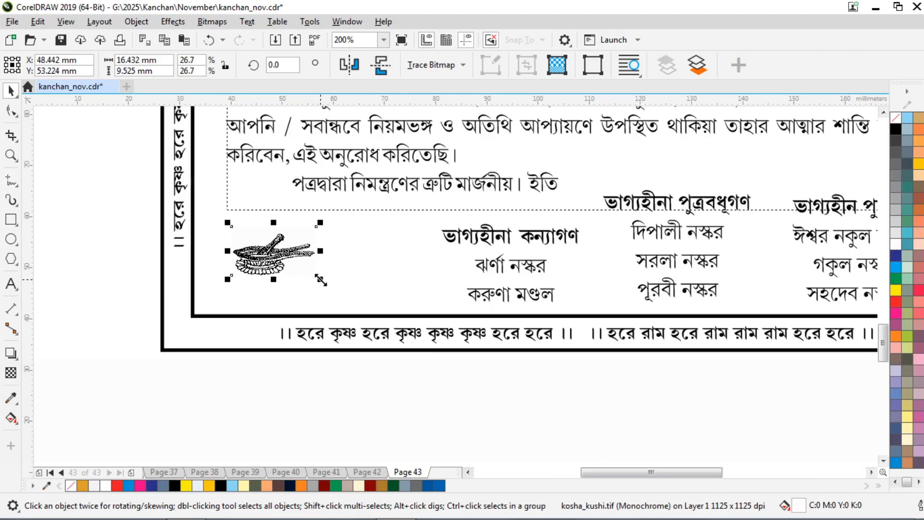
pyautogui.moveTo(320, 280); pyautogui.dragTo(352, 298)
pyautogui.moveTo(270, 255); pyautogui.dragTo(334, 198)
pyautogui.scroll(-6, 365, 250)
pyautogui.scroll(2, 297, 206)
# Put the enlarged Gita illustration on the schedule card's left and send it to back.
pyautogui.click(460, 369)
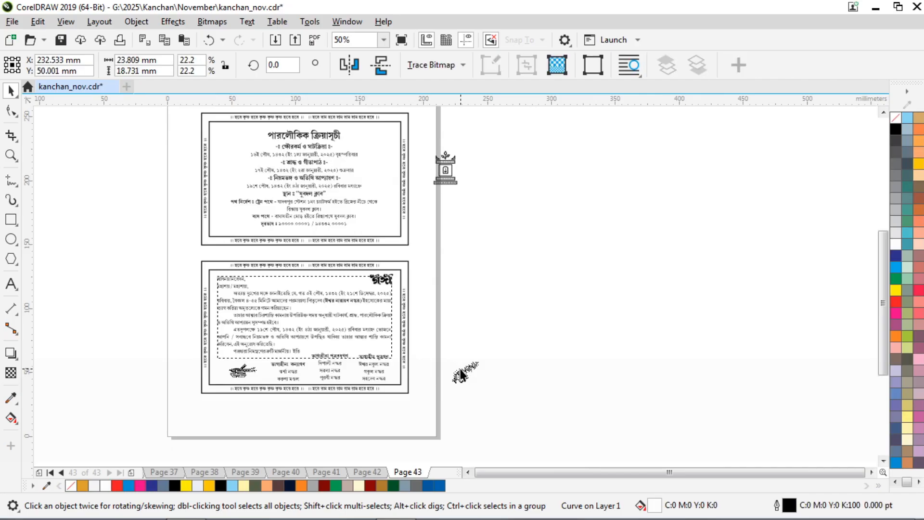
pyautogui.moveTo(460, 373); pyautogui.dragTo(230, 180)
pyautogui.scroll(2, 230, 180)
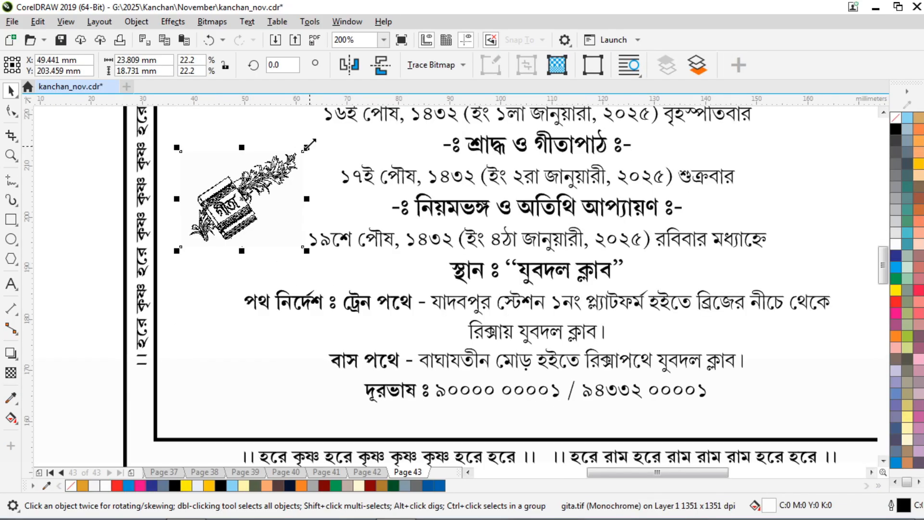
pyautogui.moveTo(309, 144); pyautogui.dragTo(330, 129)
pyautogui.moveTo(232, 199); pyautogui.dragTo(224, 202)
pyautogui.scroll(-2, 279, 204)
pyautogui.scroll(1, 259, 198)
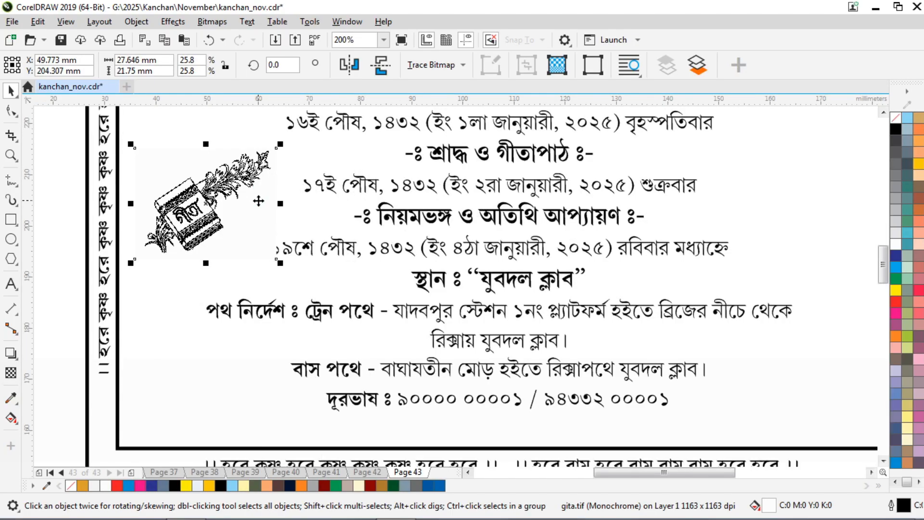
pyautogui.hotkey('ctrl', 'End')
# Move the temple icon to the card's right side and select it with the card frame.
pyautogui.scroll(-1, 270, 160)
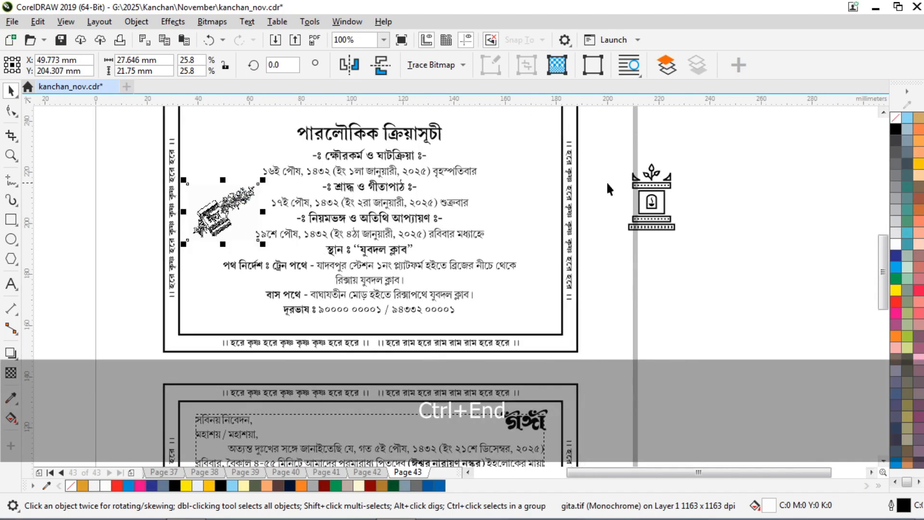
pyautogui.moveTo(661, 191); pyautogui.dragTo(528, 187)
pyautogui.scroll(1, 561, 187)
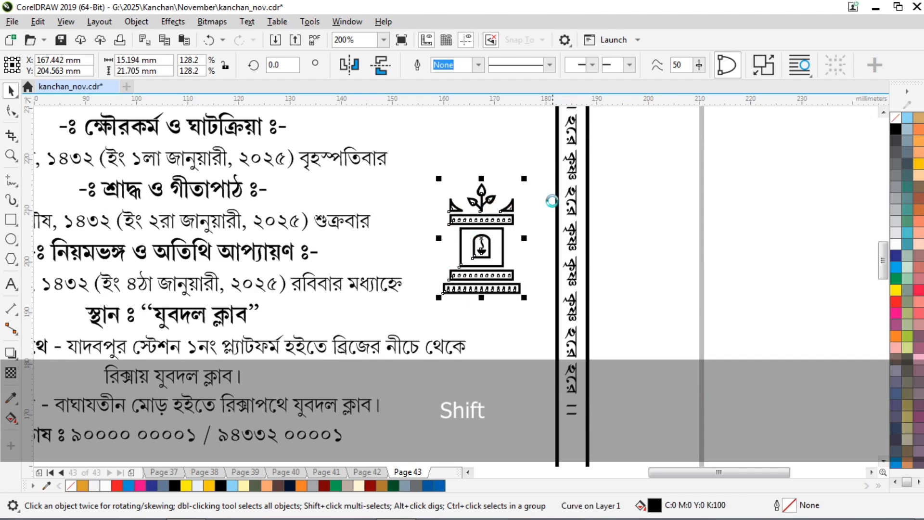
pyautogui.scroll(-1, 529, 192)
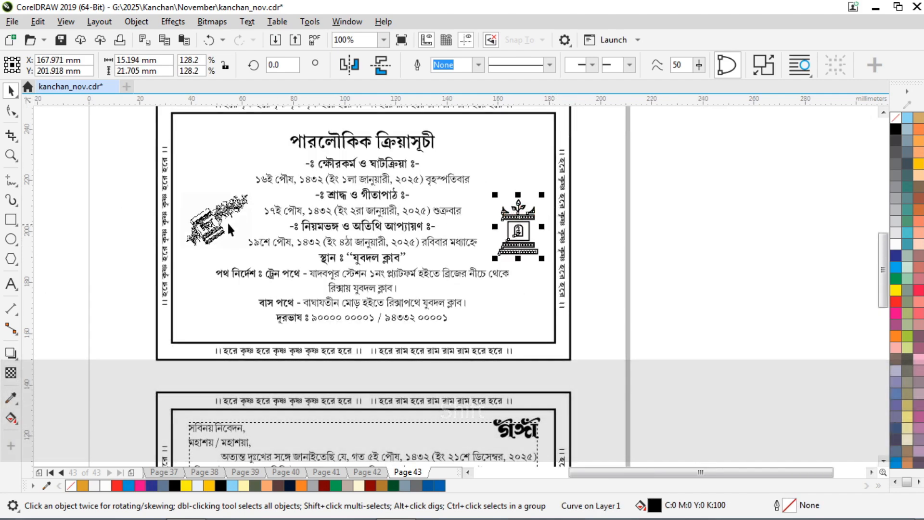
pyautogui.keyDown('shift'); pyautogui.click(227, 221); pyautogui.keyUp('shift')
# Centre the temple icon vertically on the schedule card frame.
pyautogui.press('e')
pyautogui.click(642, 208)
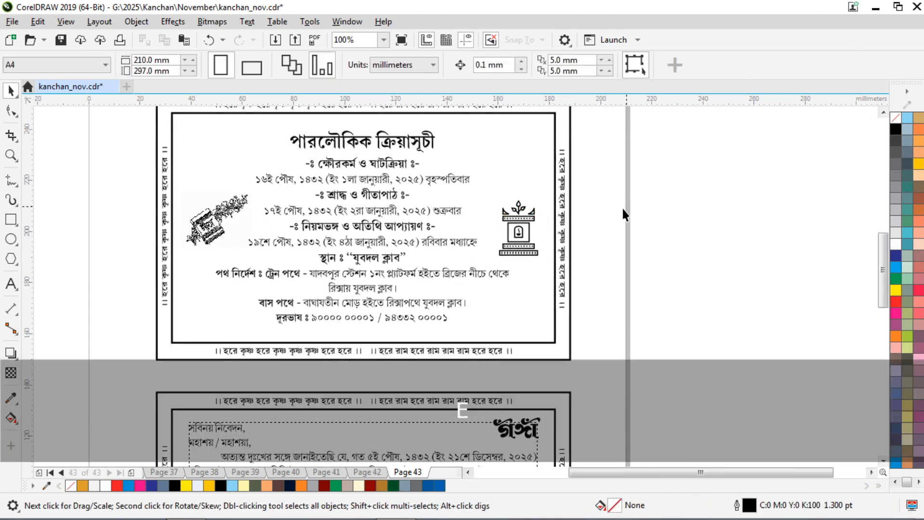
pyautogui.scroll(-1, 541, 165)
pyautogui.scroll(3, 391, 206)
pyautogui.scroll(-1, 451, 190)
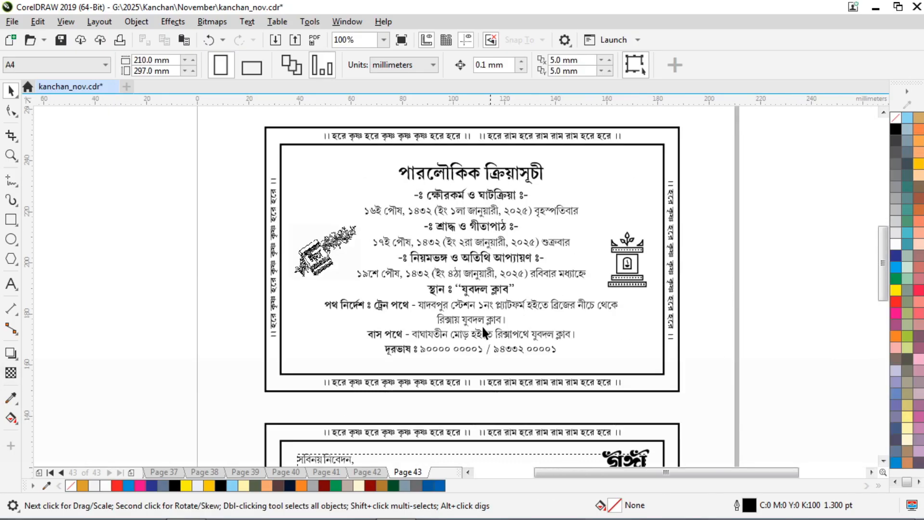
pyautogui.scroll(1, 474, 350)
pyautogui.scroll(1, 447, 301)
pyautogui.scroll(-1, 374, 279)
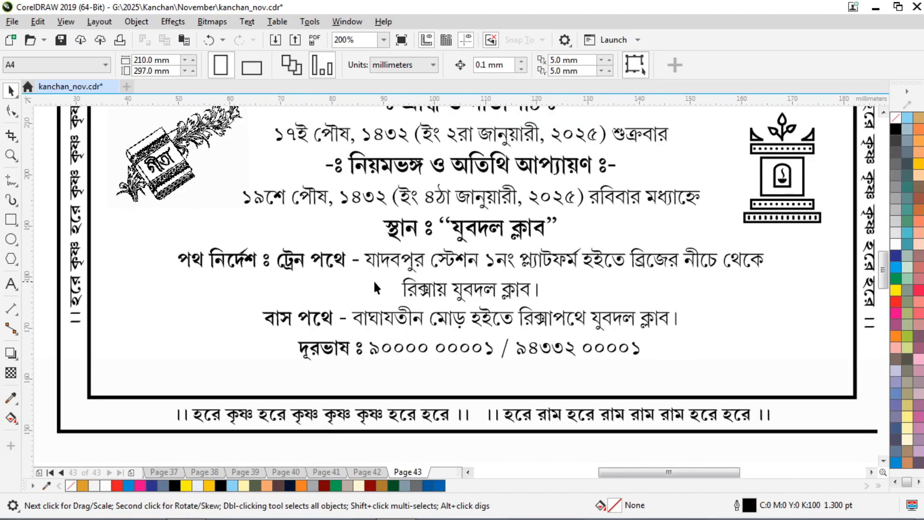
# Break the directions line after ব্রিজের and join রিক্সায় যুবদল ক্লাব। onto the new line.
pyautogui.click(8, 286)
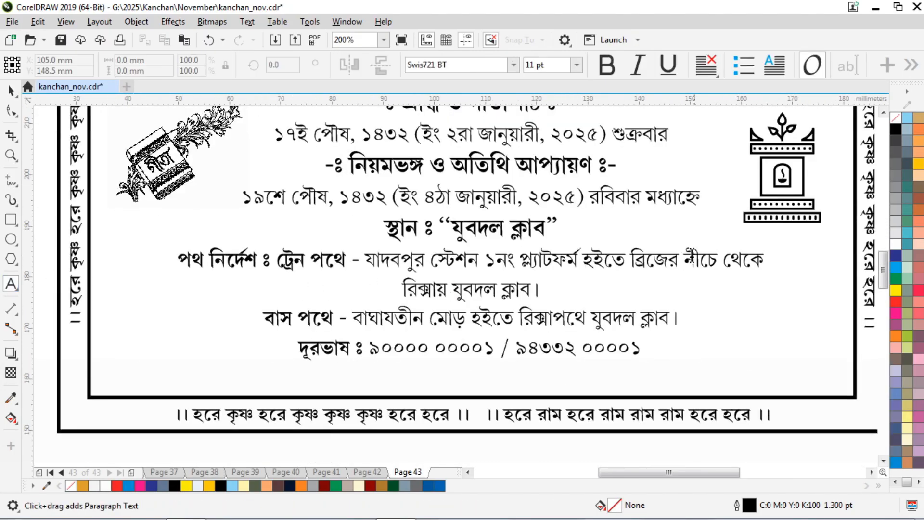
pyautogui.click(621, 260)
pyautogui.hotkey('ctrl', 'Right')
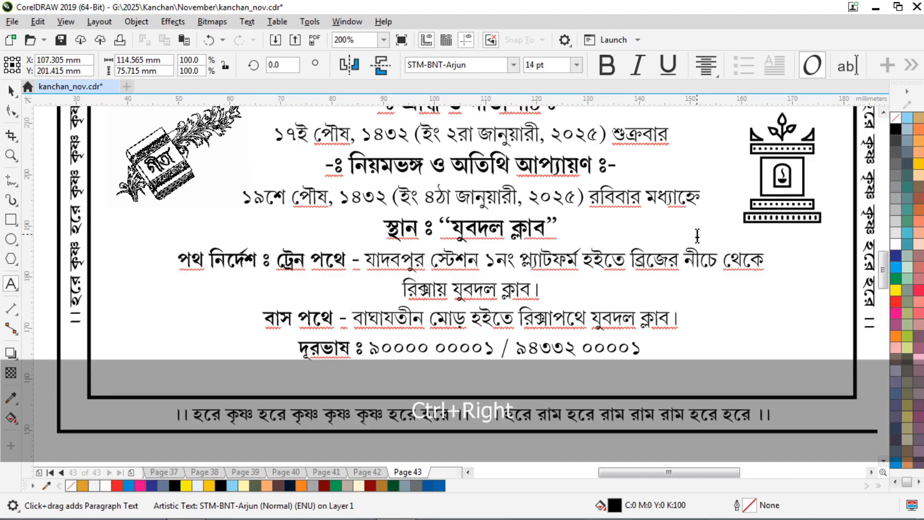
pyautogui.hotkey('ctrl', 'Left')
pyautogui.hotkey('ctrl', 'Right')
pyautogui.press('Return')
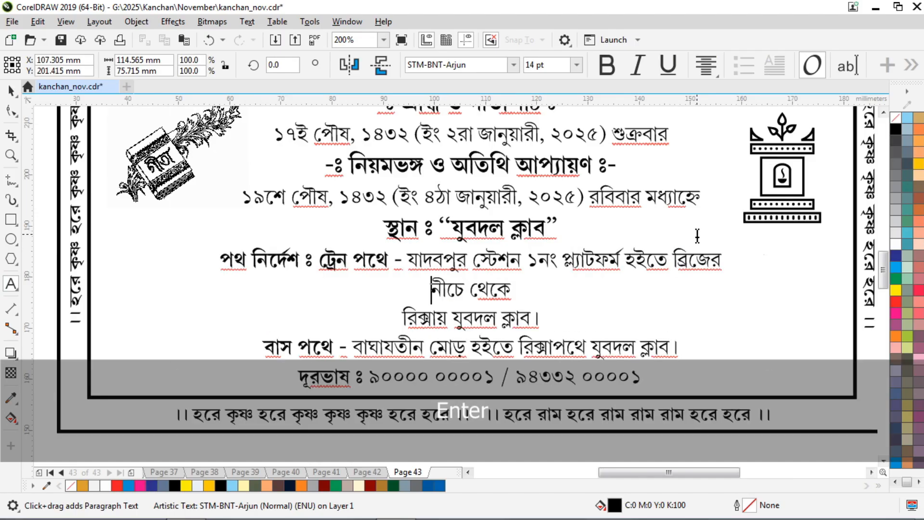
pyautogui.press('Down')
pyautogui.press('Home')
pyautogui.press('BackSpace')
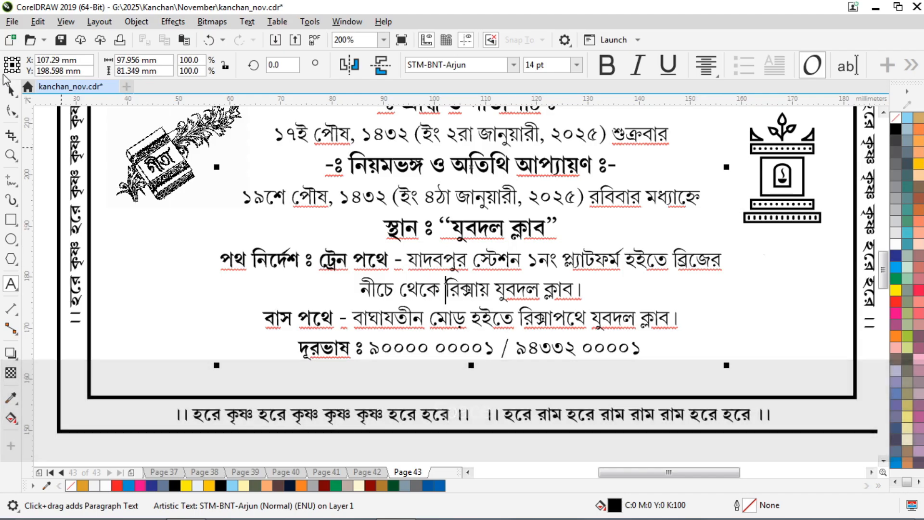
pyautogui.click(11, 90)
# Deselect the edited directions text and scroll the page to review it.
pyautogui.scroll(-1, 432, 308)
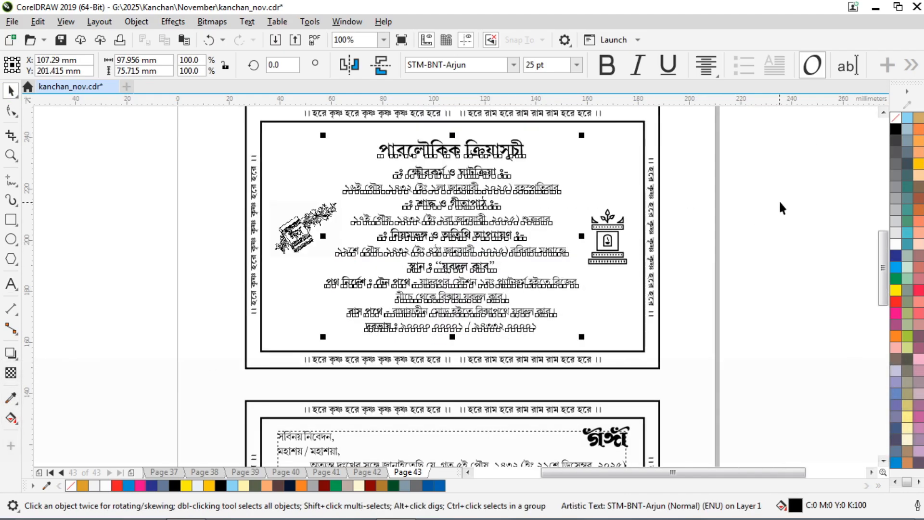
pyautogui.click(779, 200)
pyautogui.scroll(-2, 533, 218)
pyautogui.scroll(2, 537, 299)
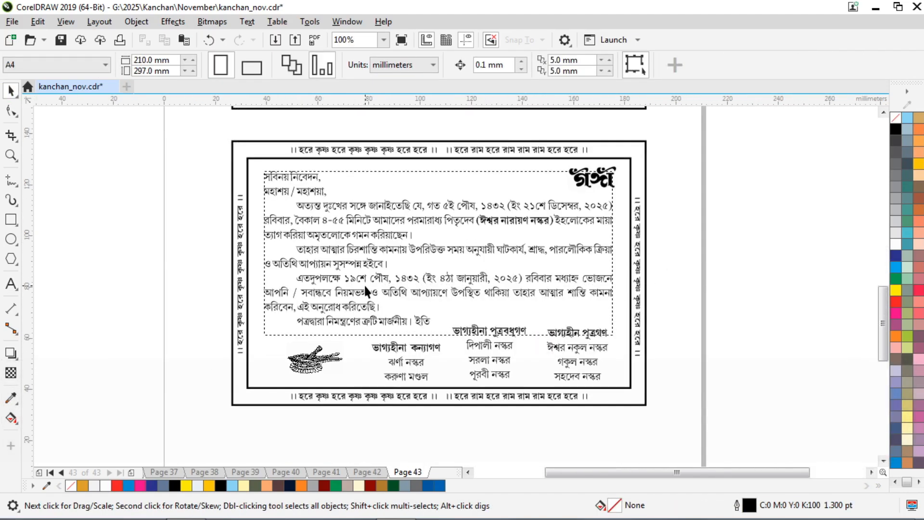
pyautogui.scroll(-1, 365, 285)
pyautogui.click(14, 160)
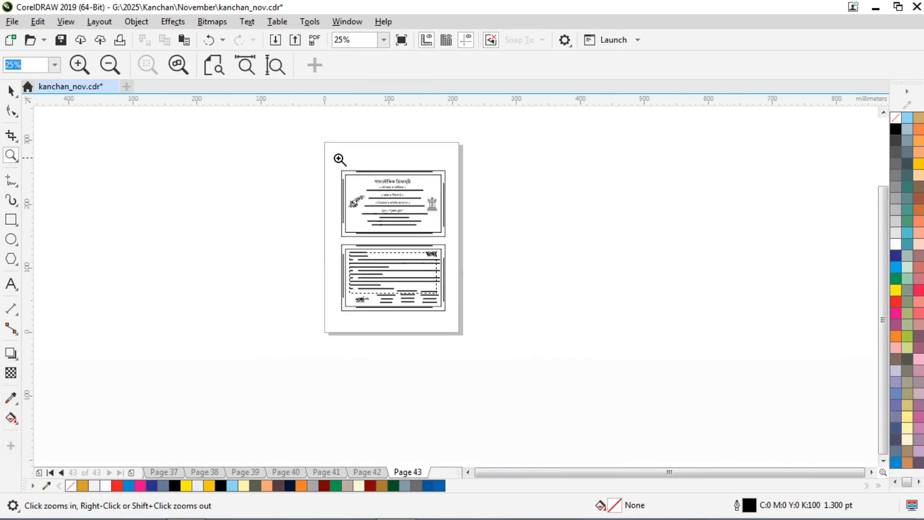